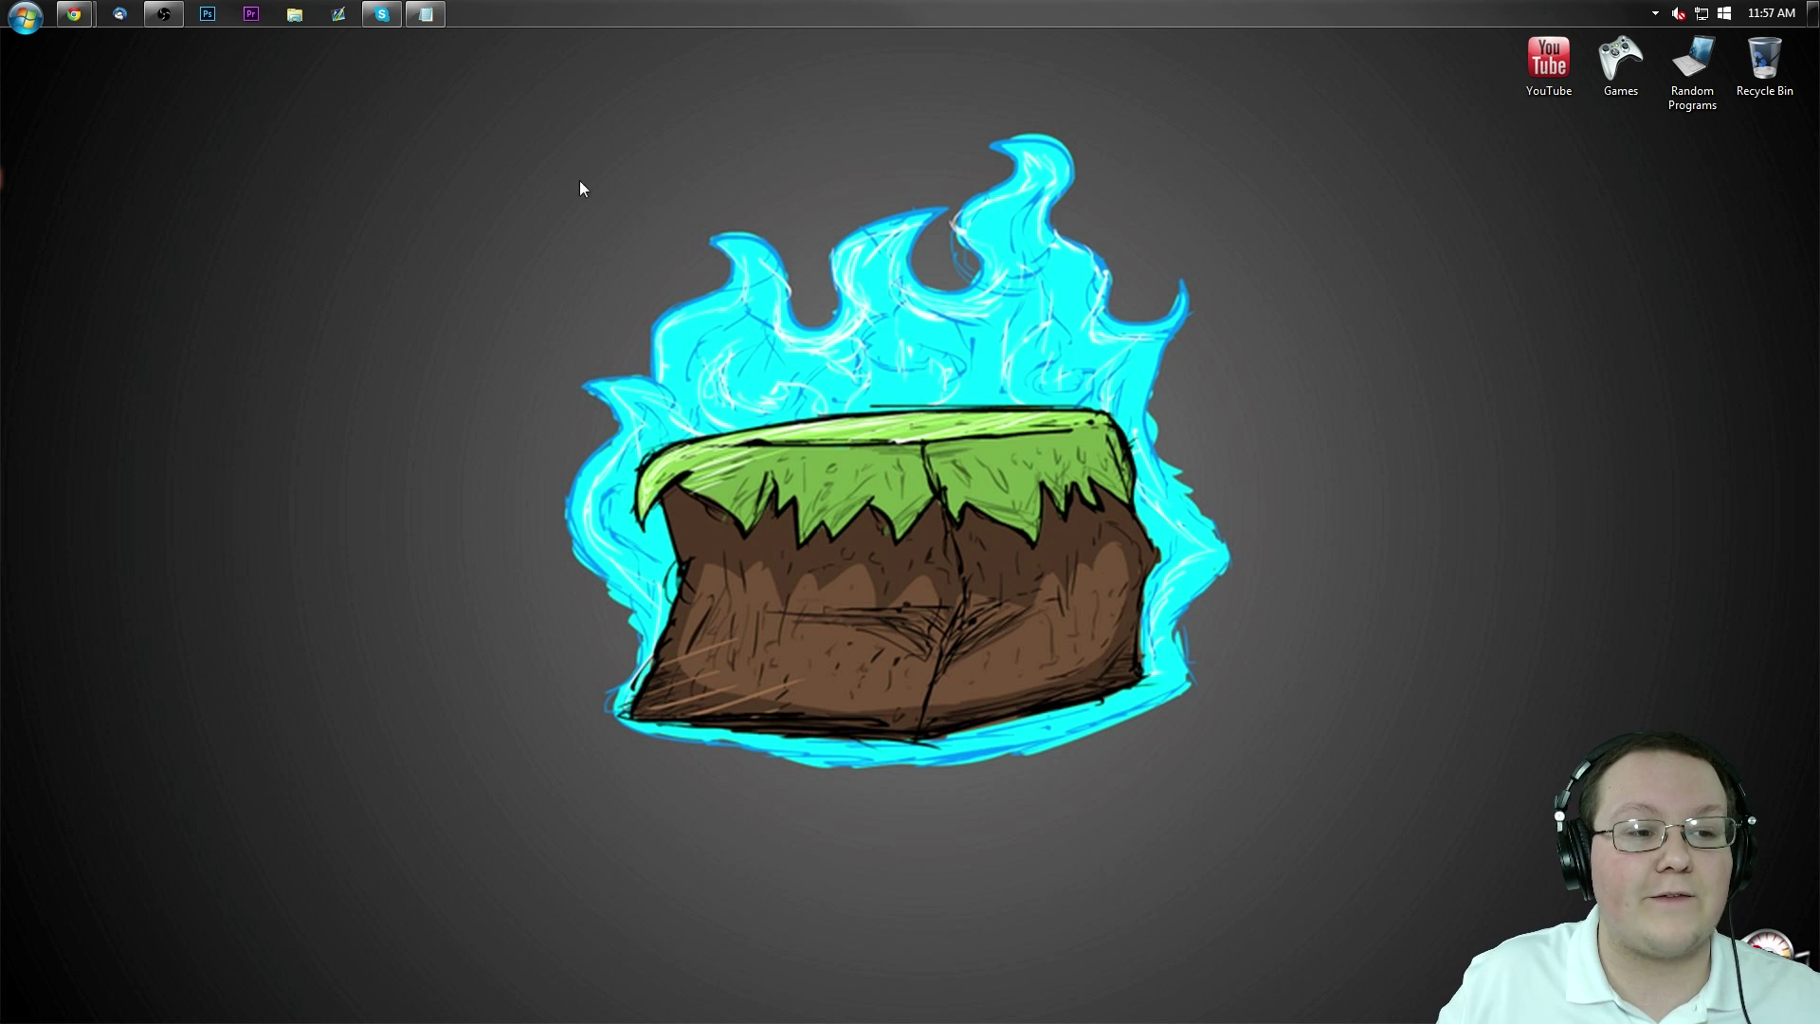
Bring Chrome back and scroll the Inventory Tweaks forum thread down to its download links.
mouse_move(74, 13)
left_click(329, 142)
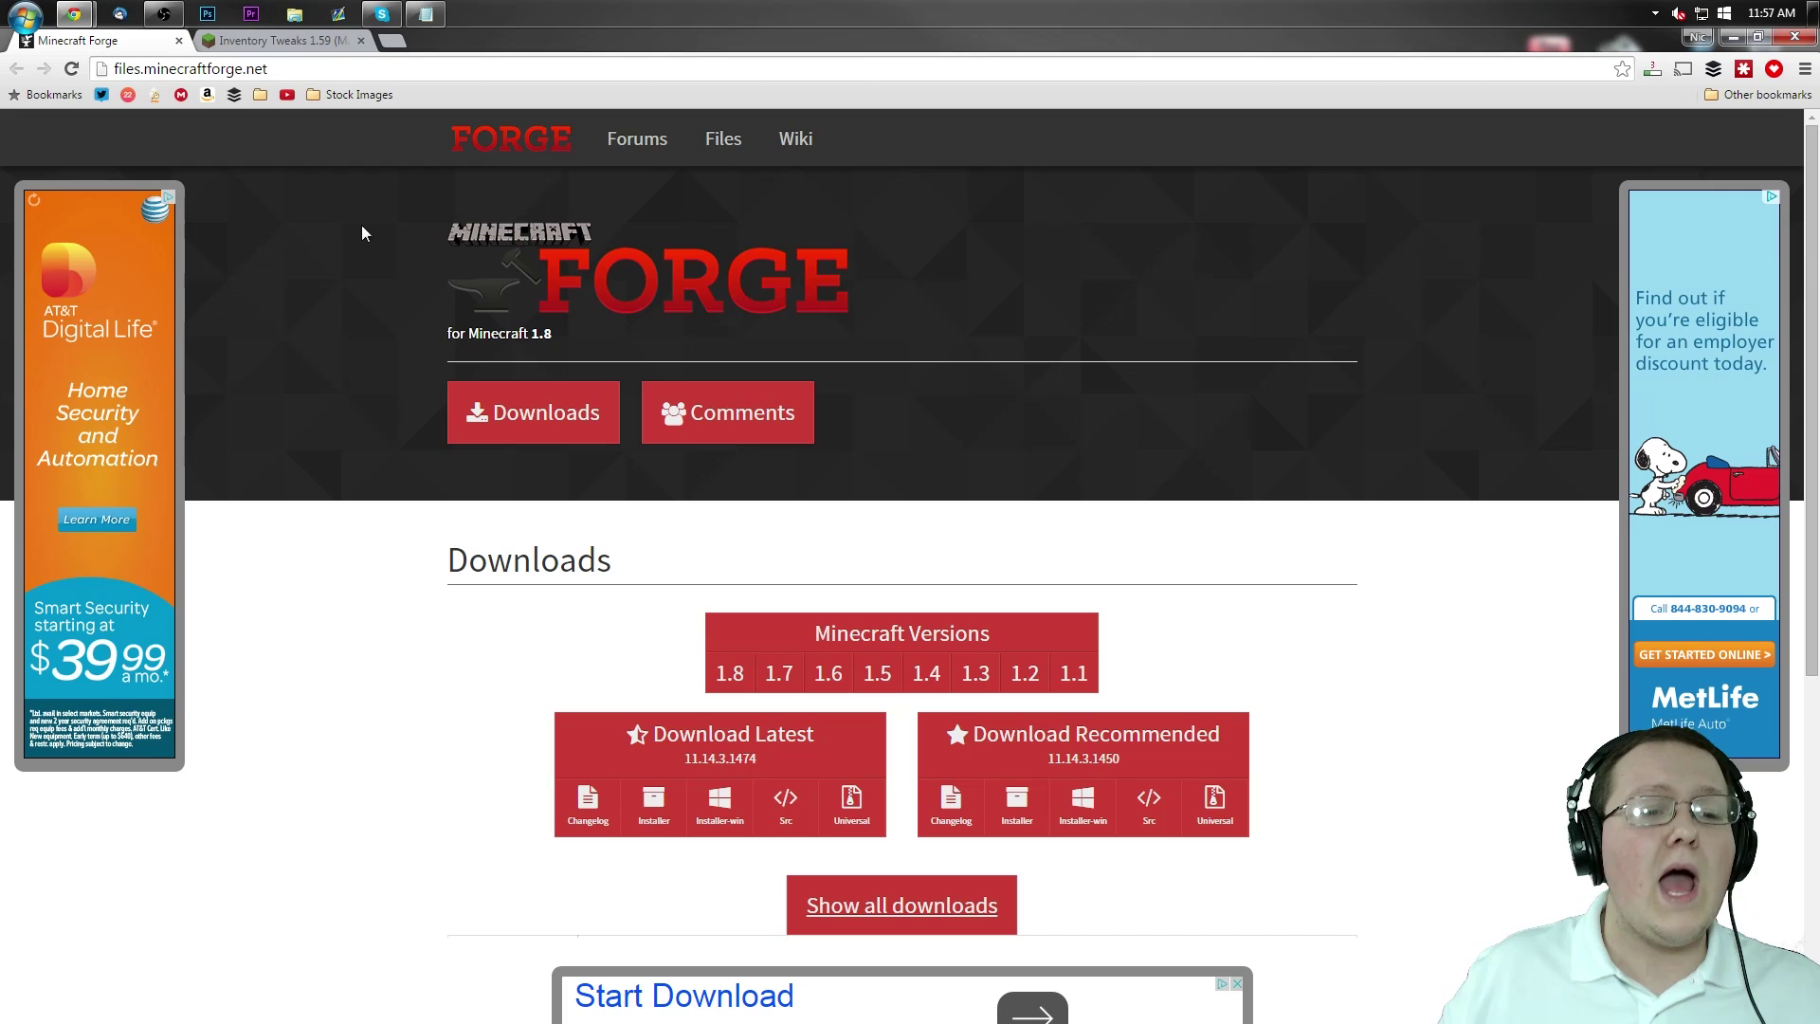
left_click(239, 45)
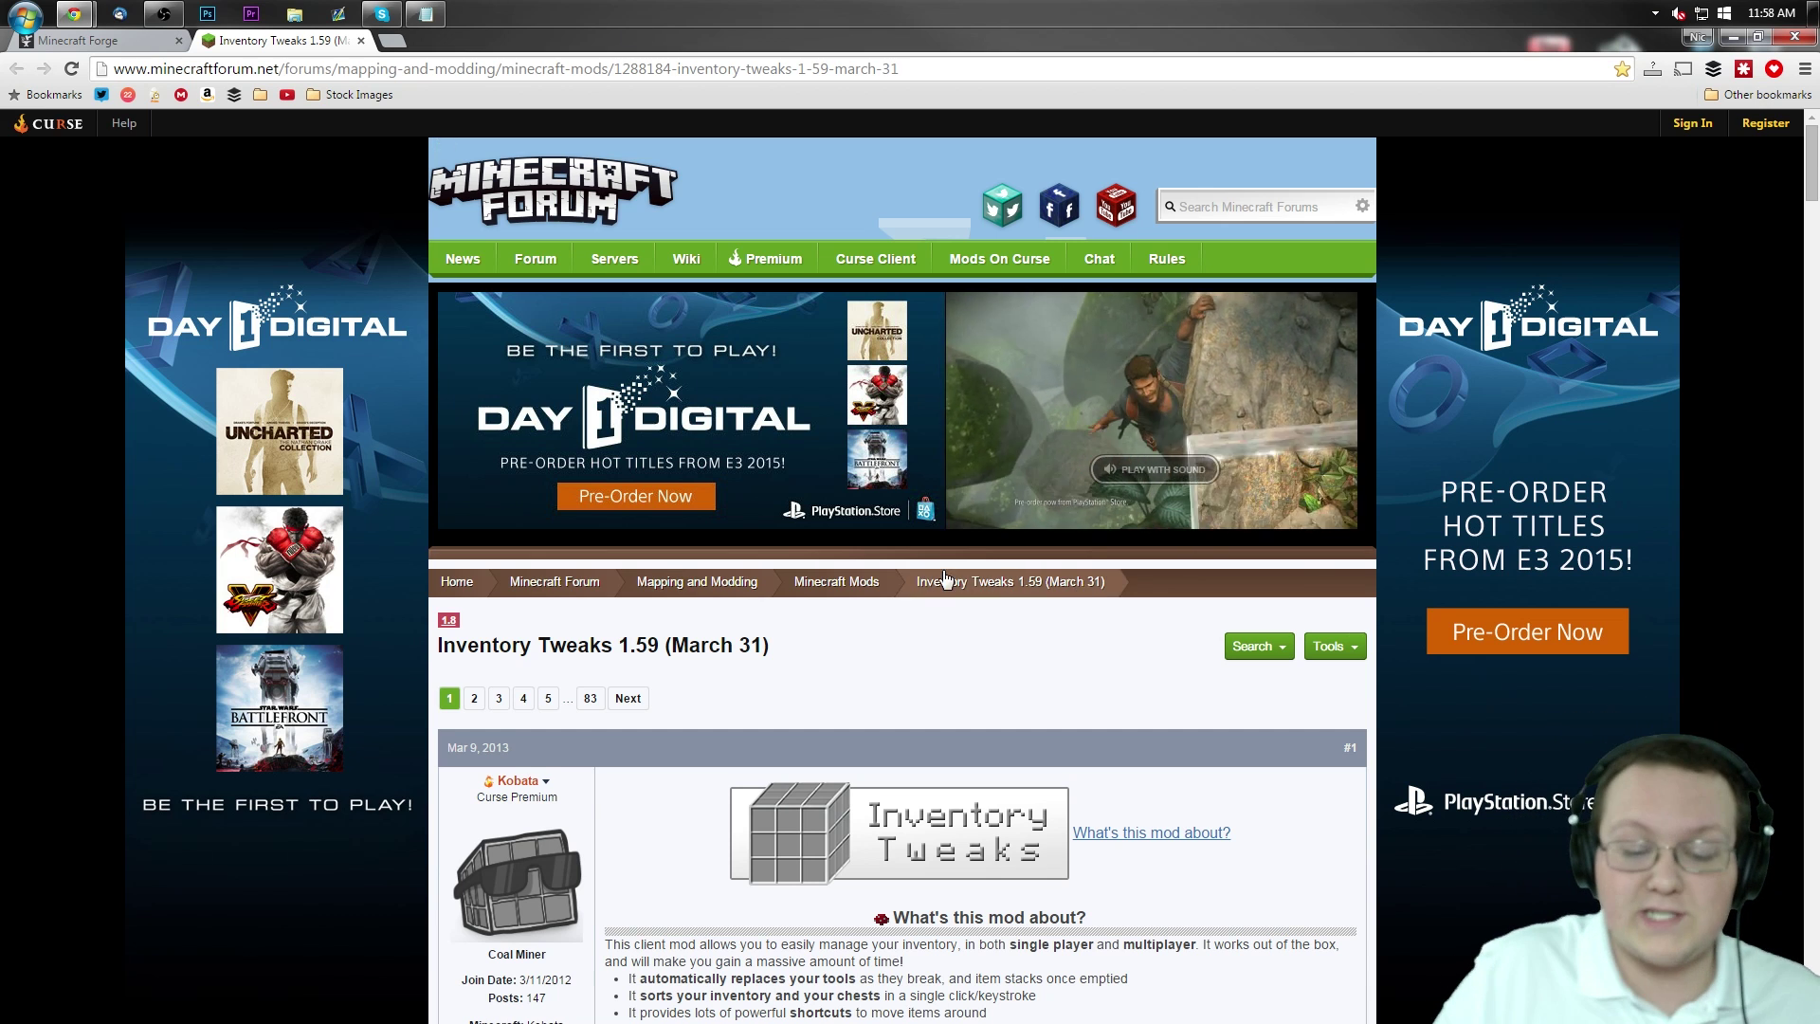
scroll(838, 557, "down", 7)
scroll(839, 557, "down", 6)
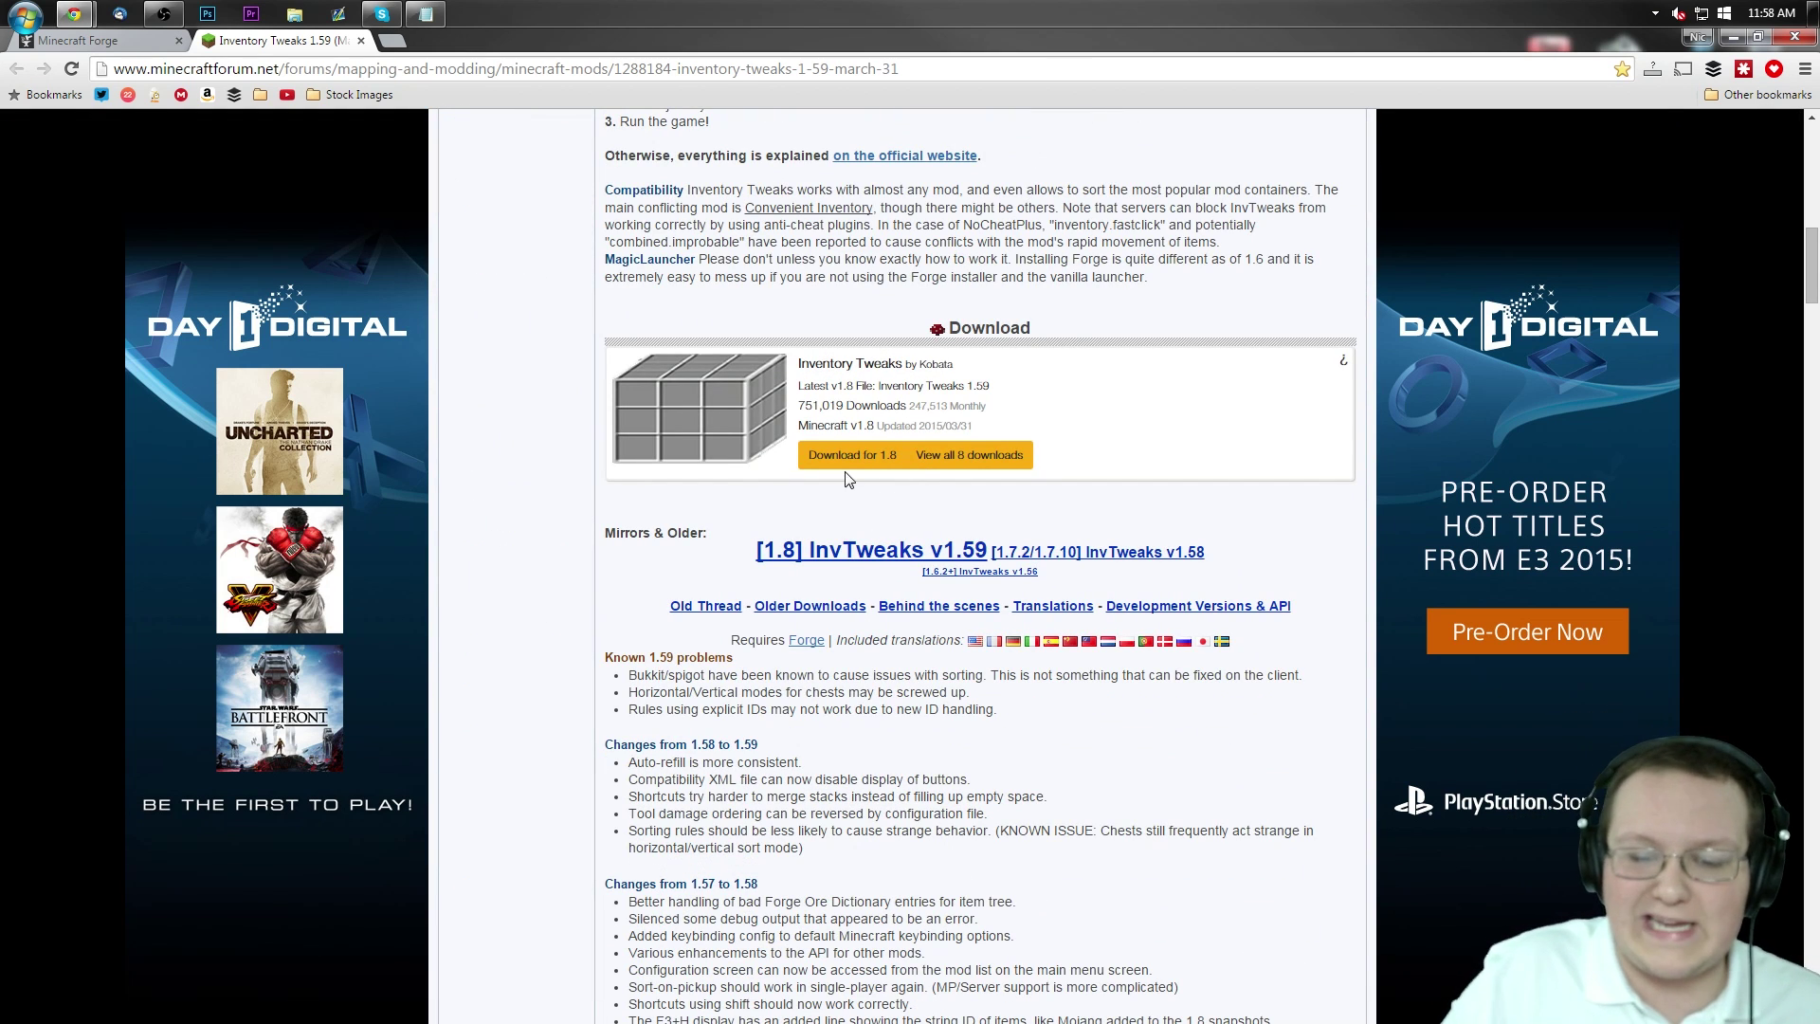
Download and keep the Inventory Tweaks jar for Minecraft 1.8, then return to the Forge page.
left_click(878, 459)
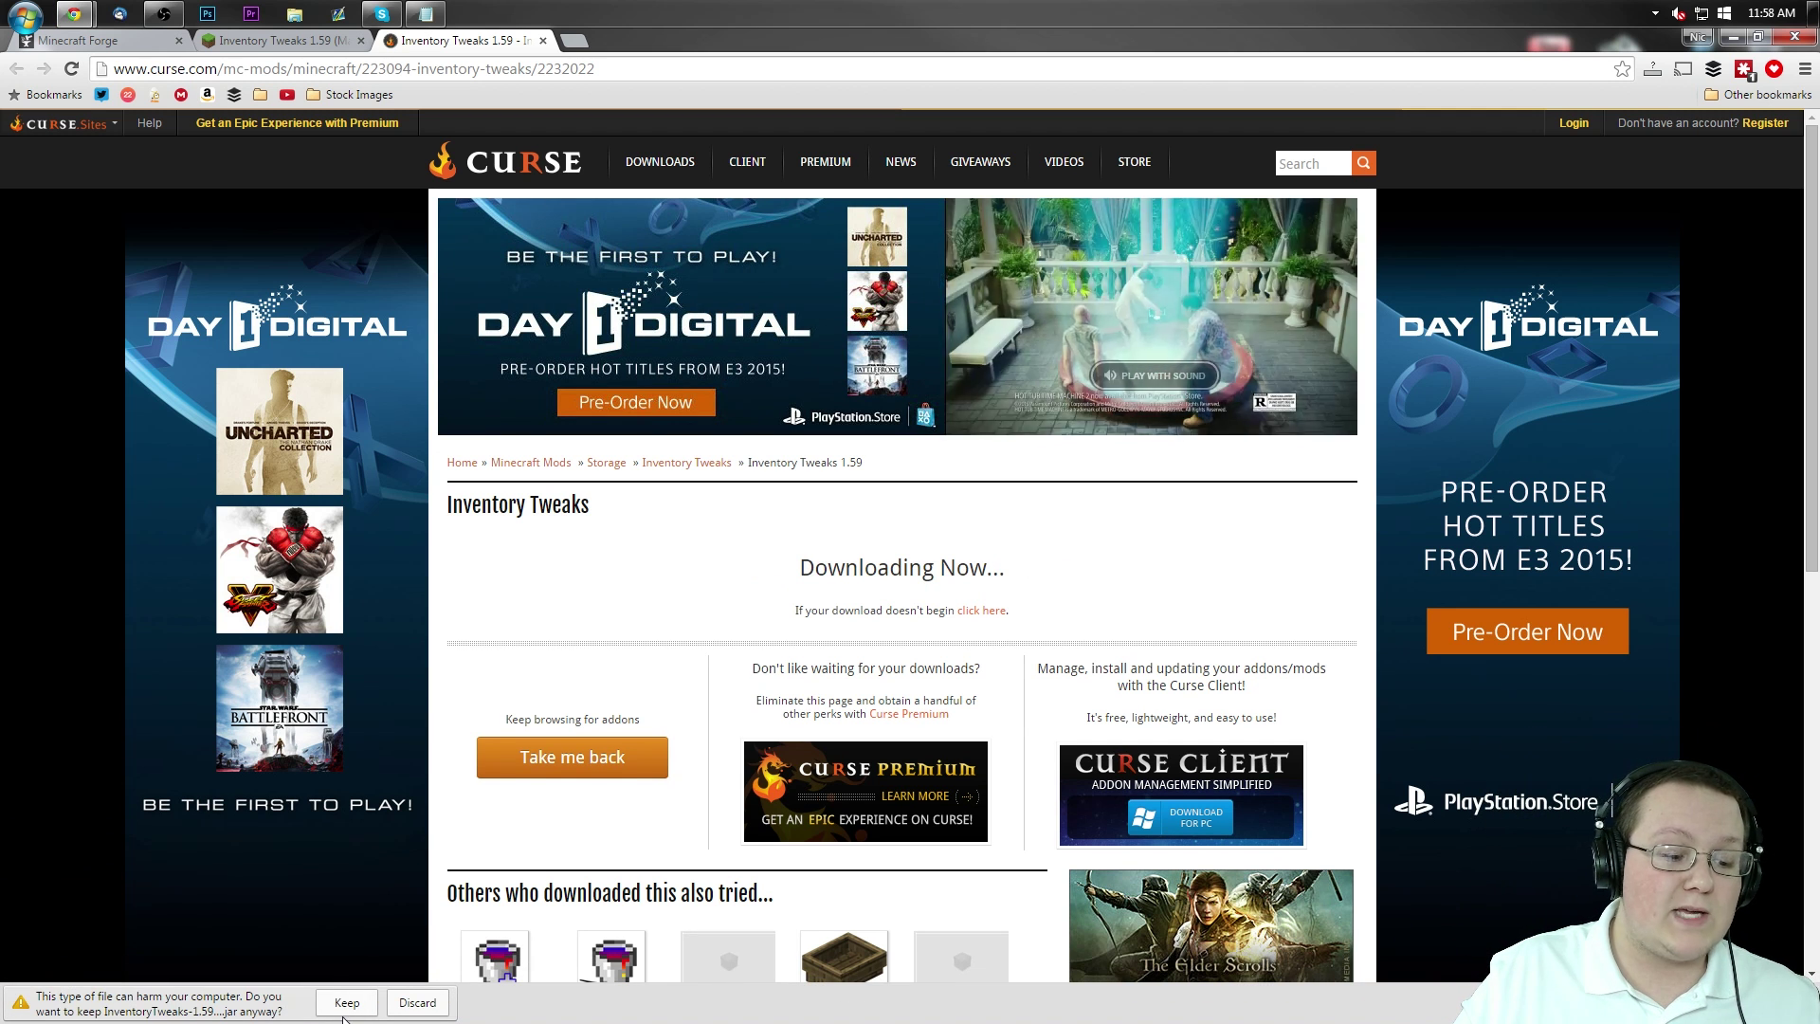
left_click(347, 1002)
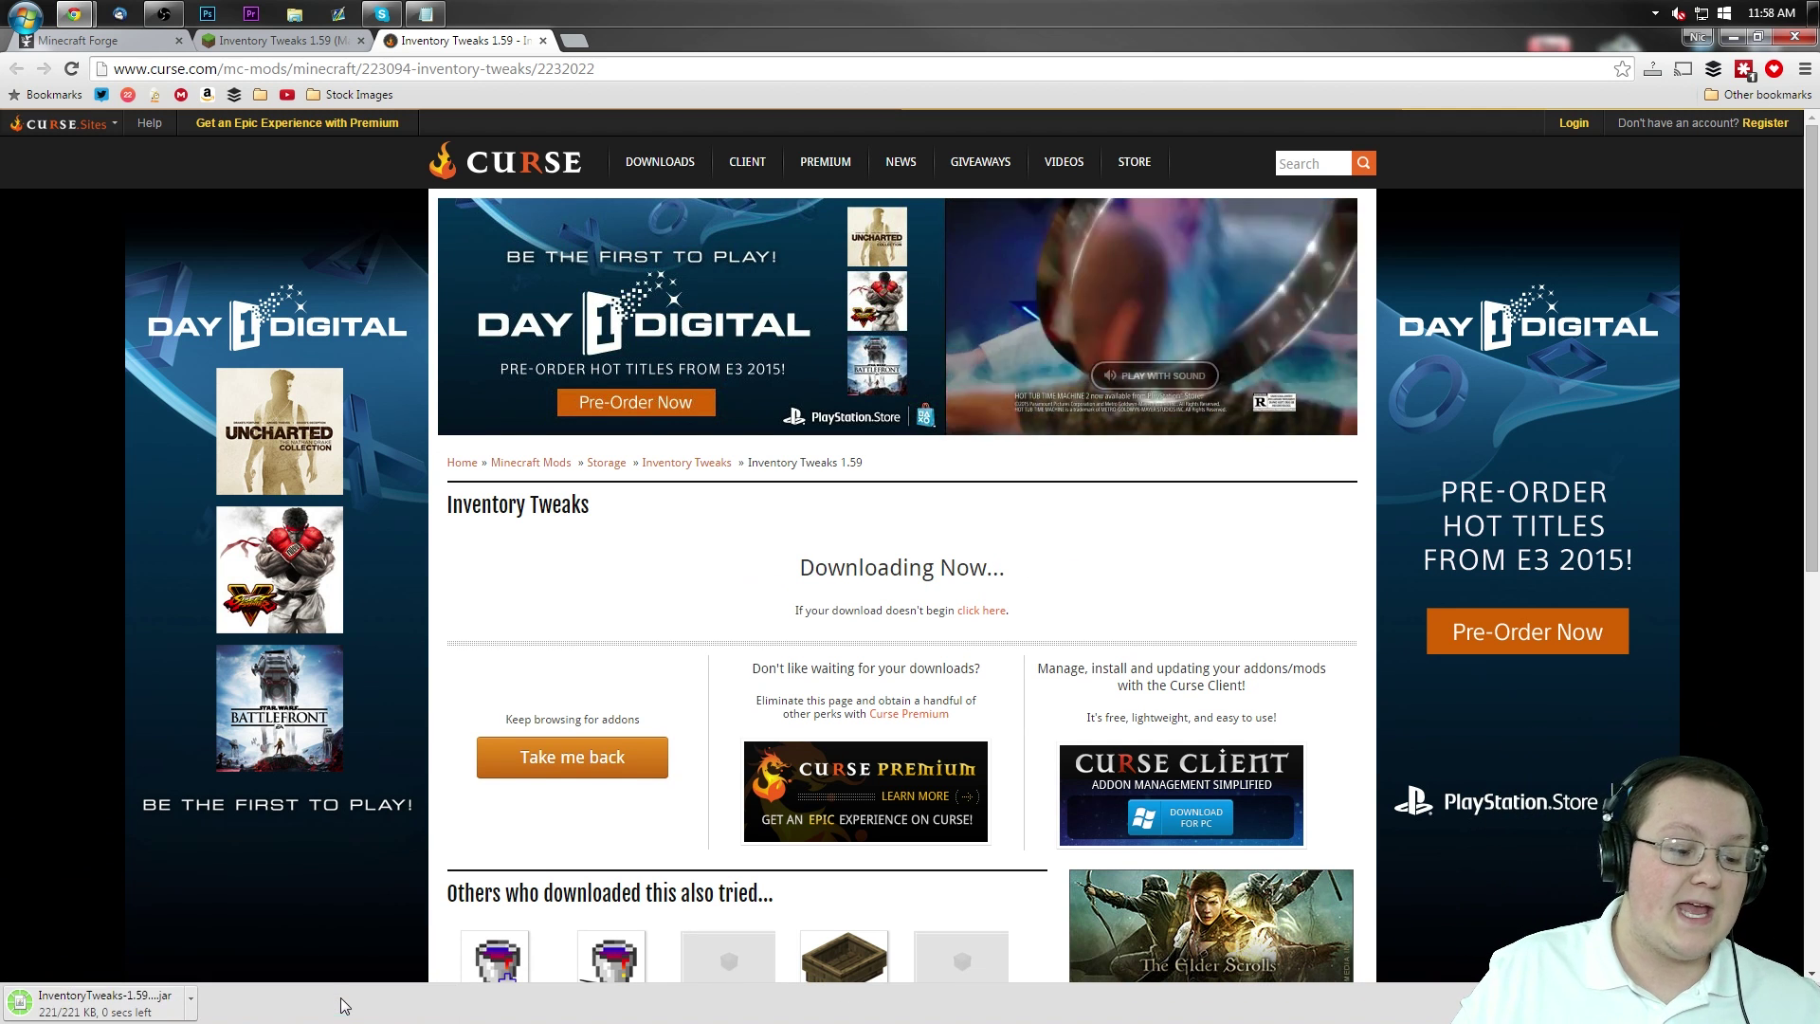
left_click(78, 40)
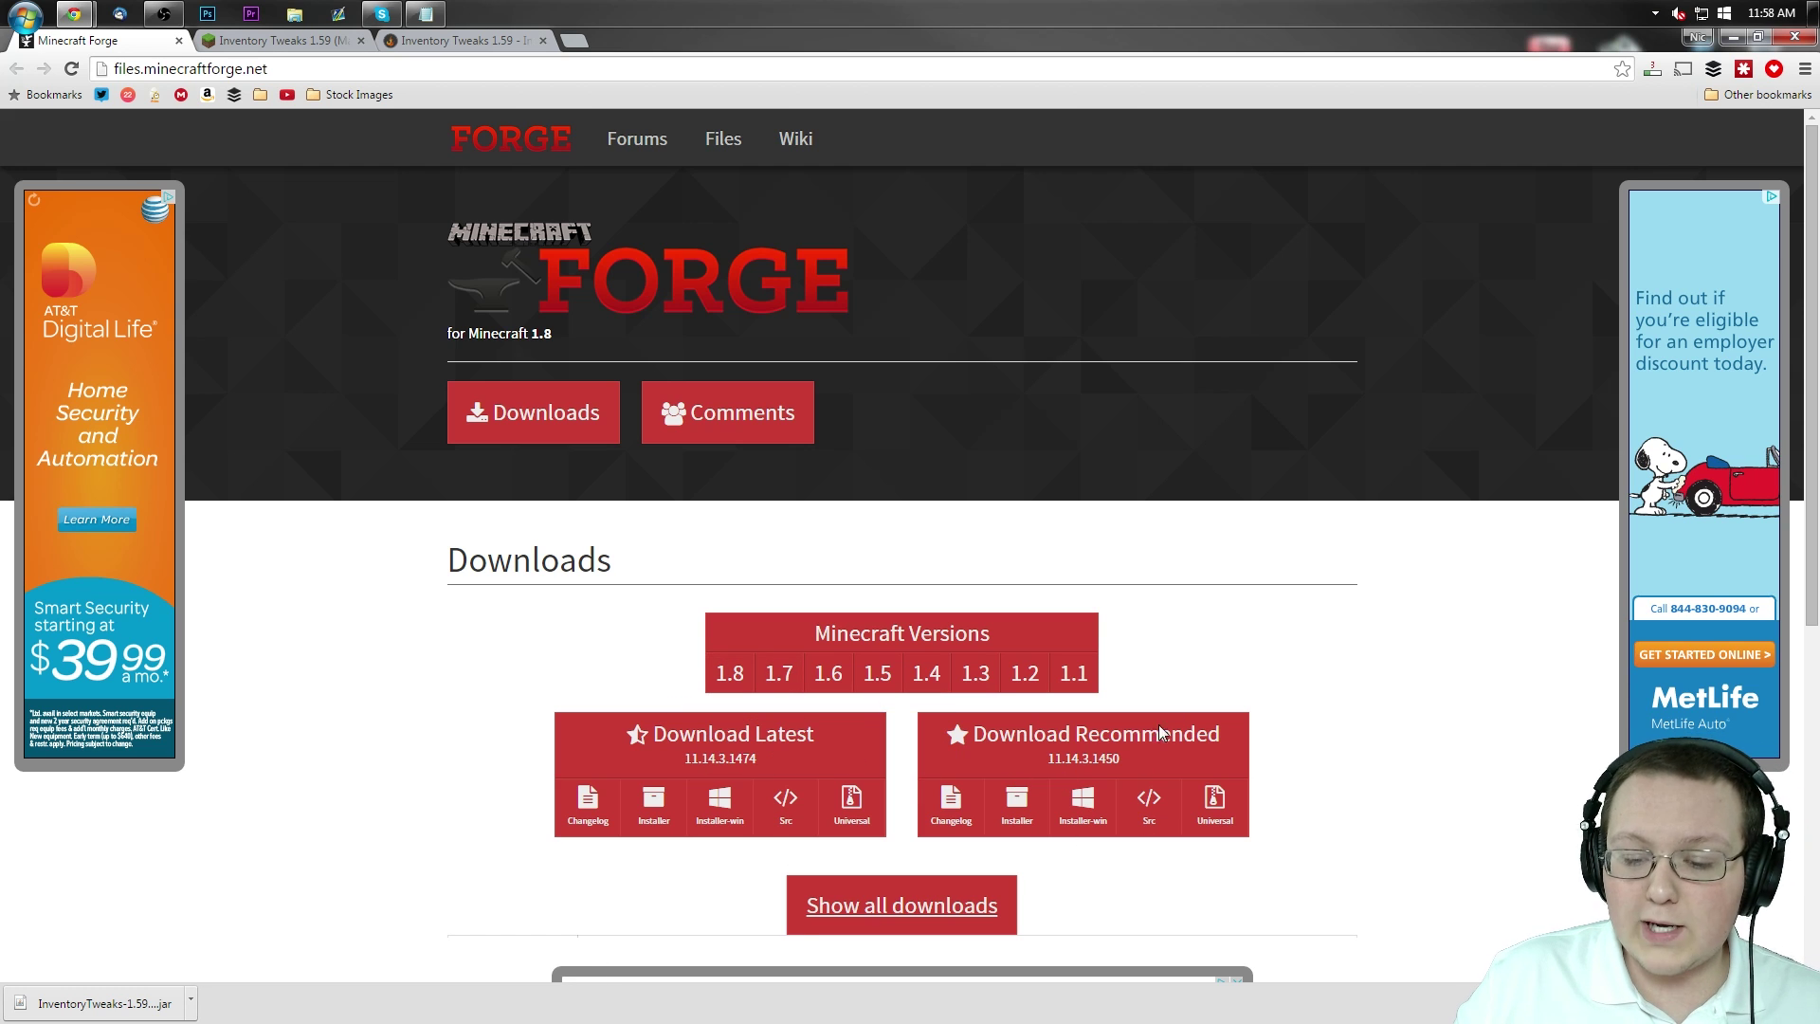
Get the recommended Forge 1.8-11.14.3.1450 installer jar, skipping the ad and keeping the download.
left_click(1017, 806)
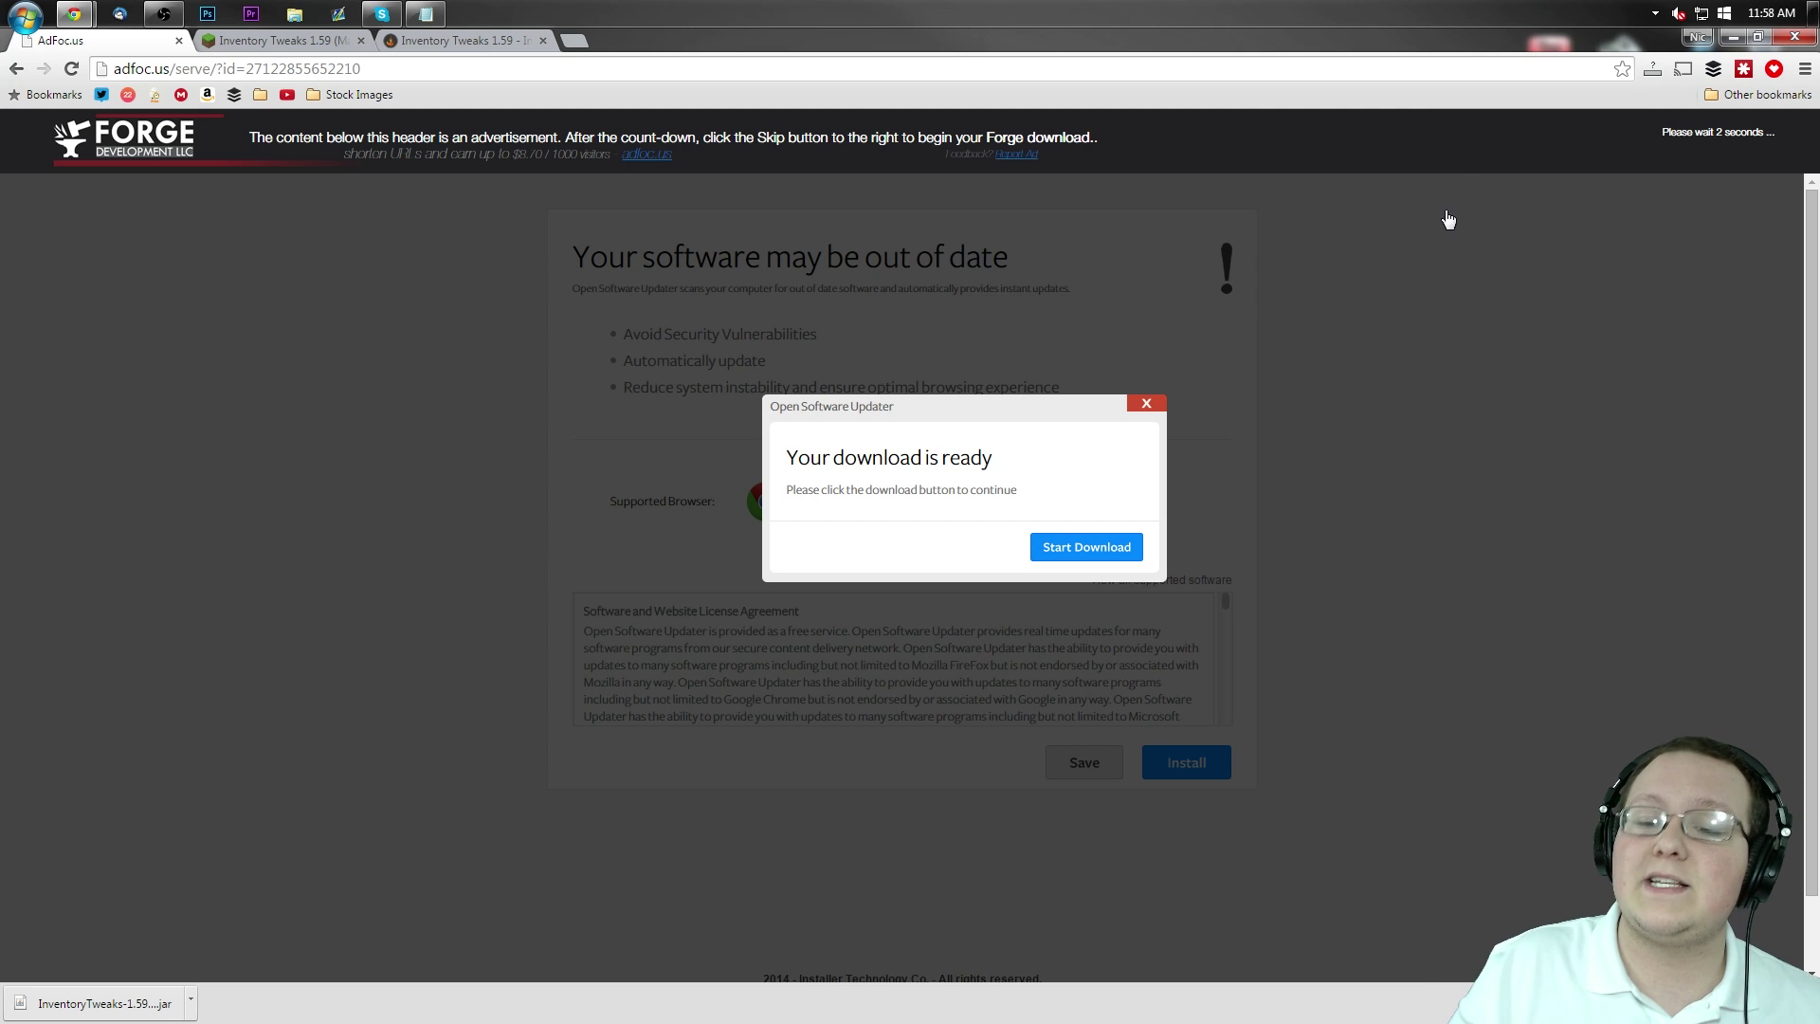
right_click(1255, 269)
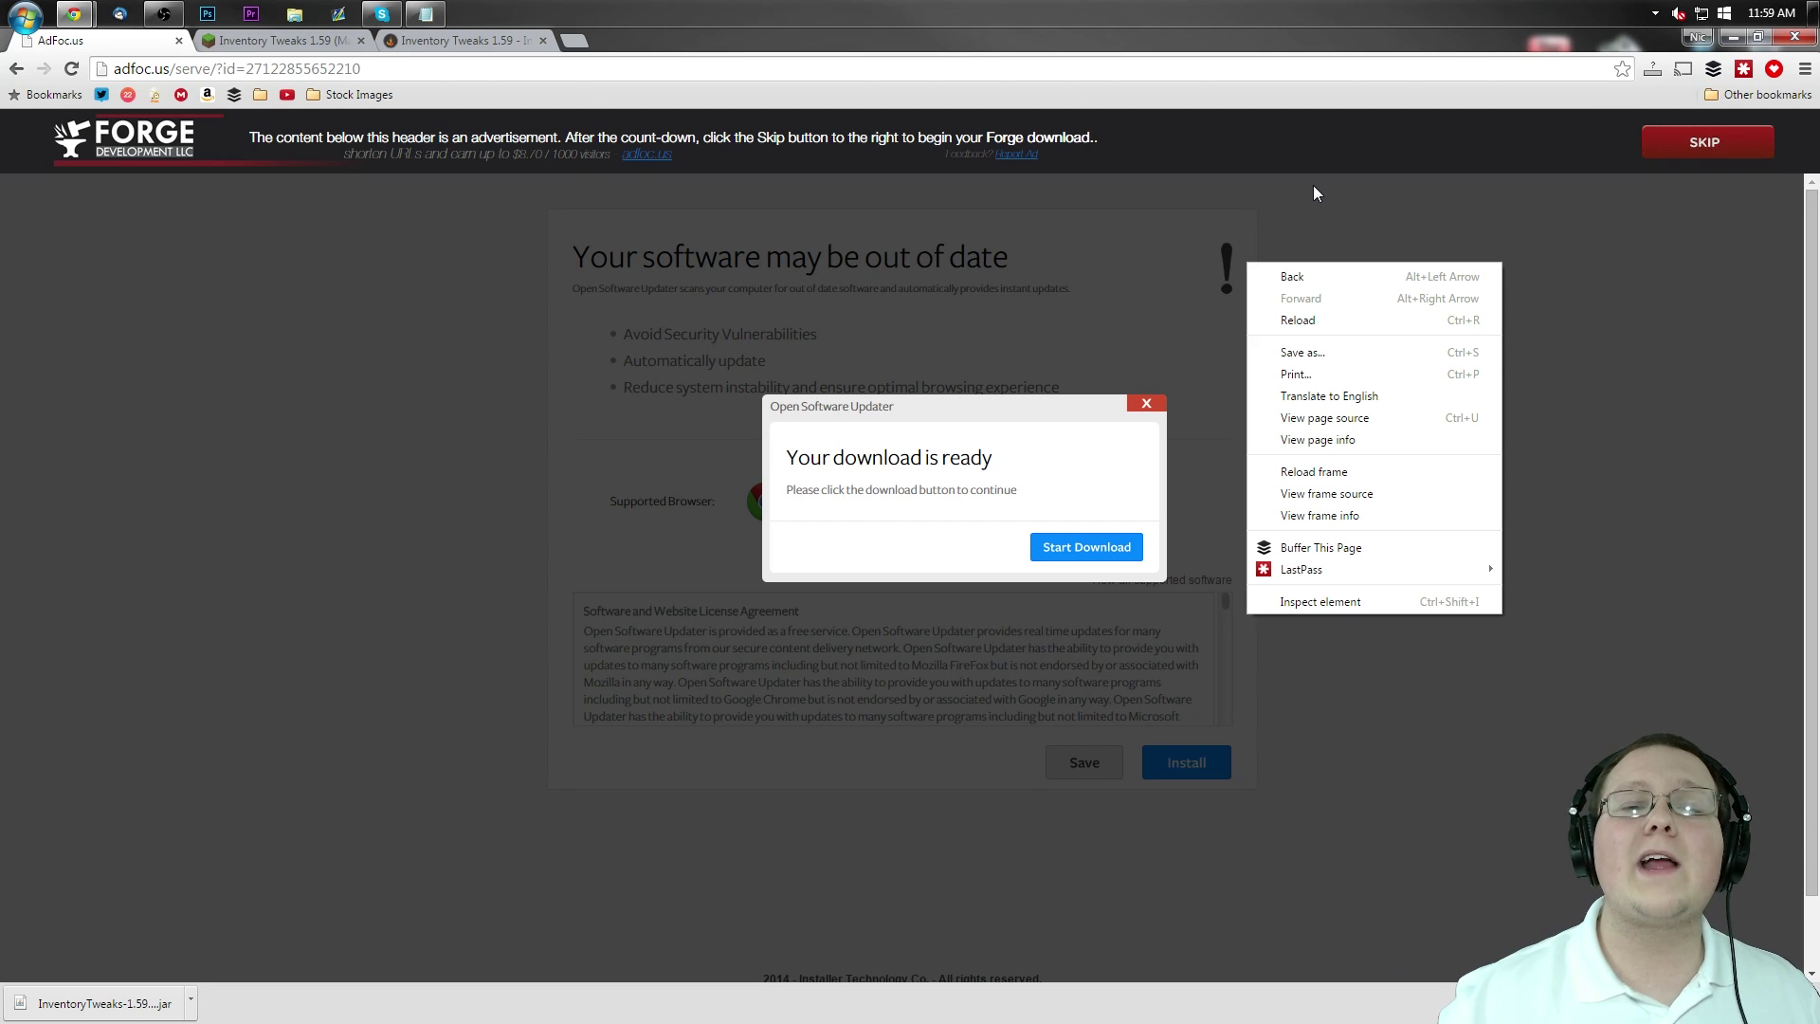
left_click(1314, 193)
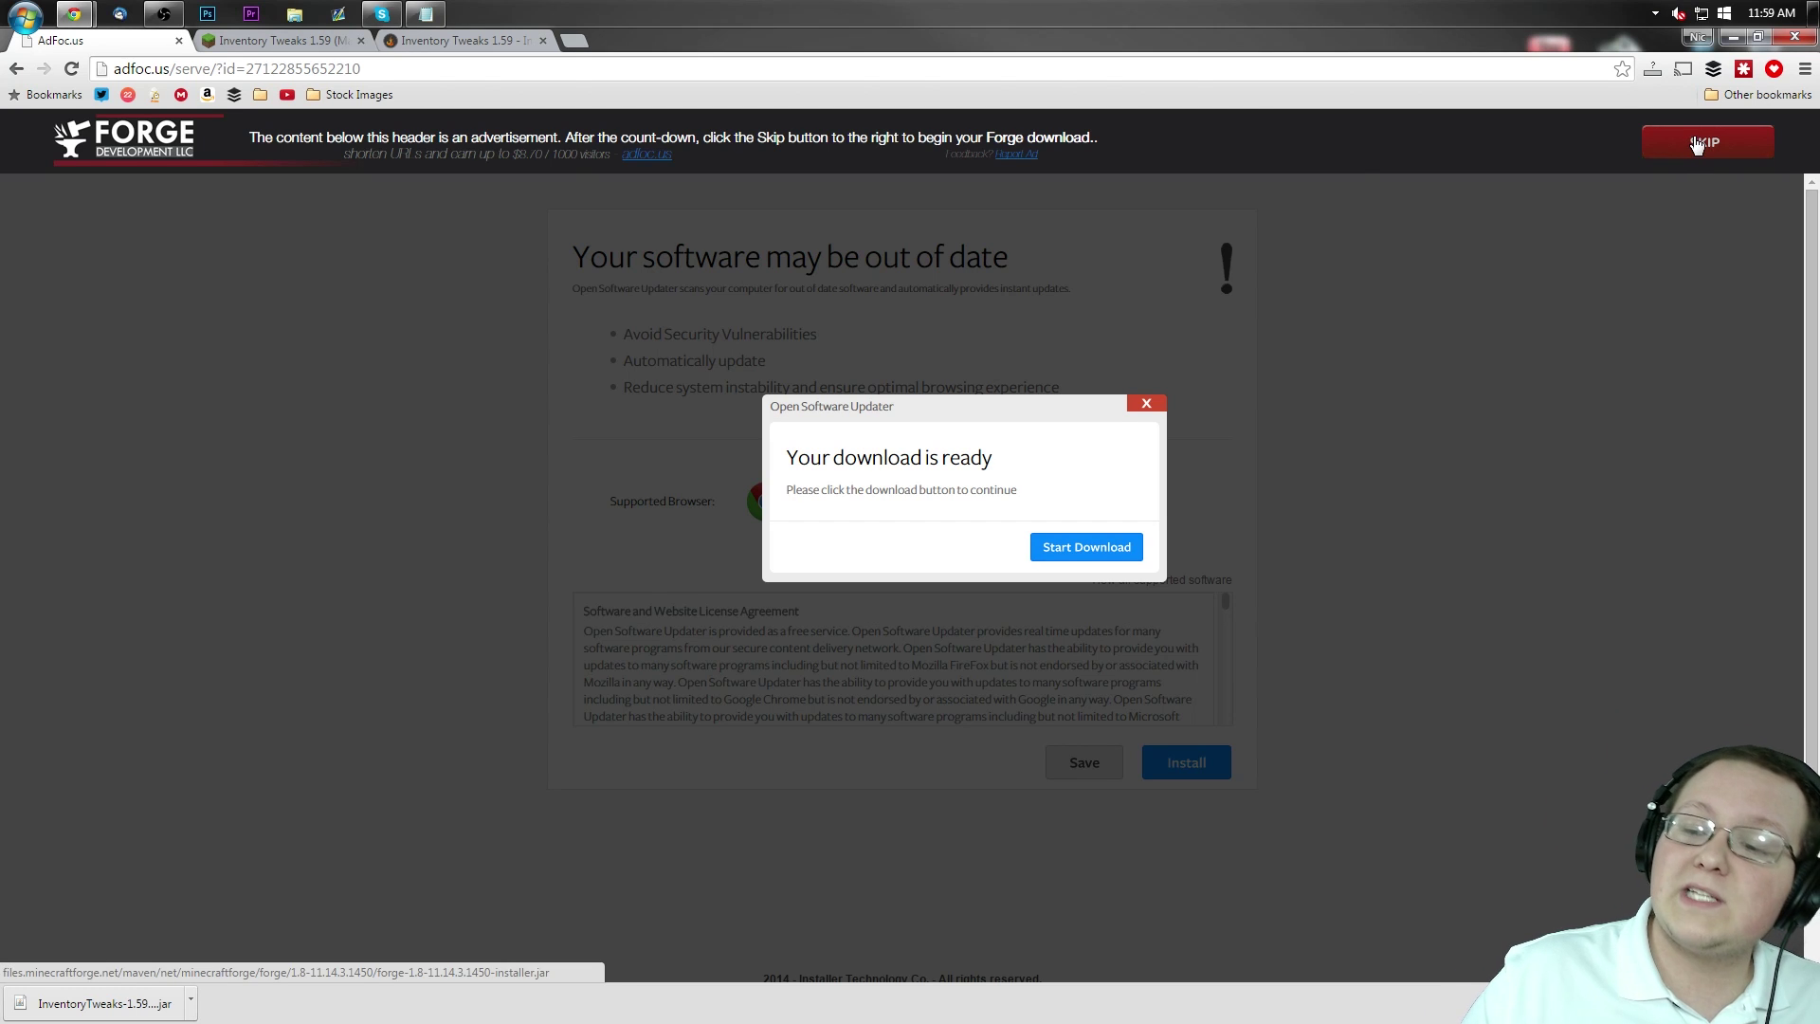
left_click(1675, 160)
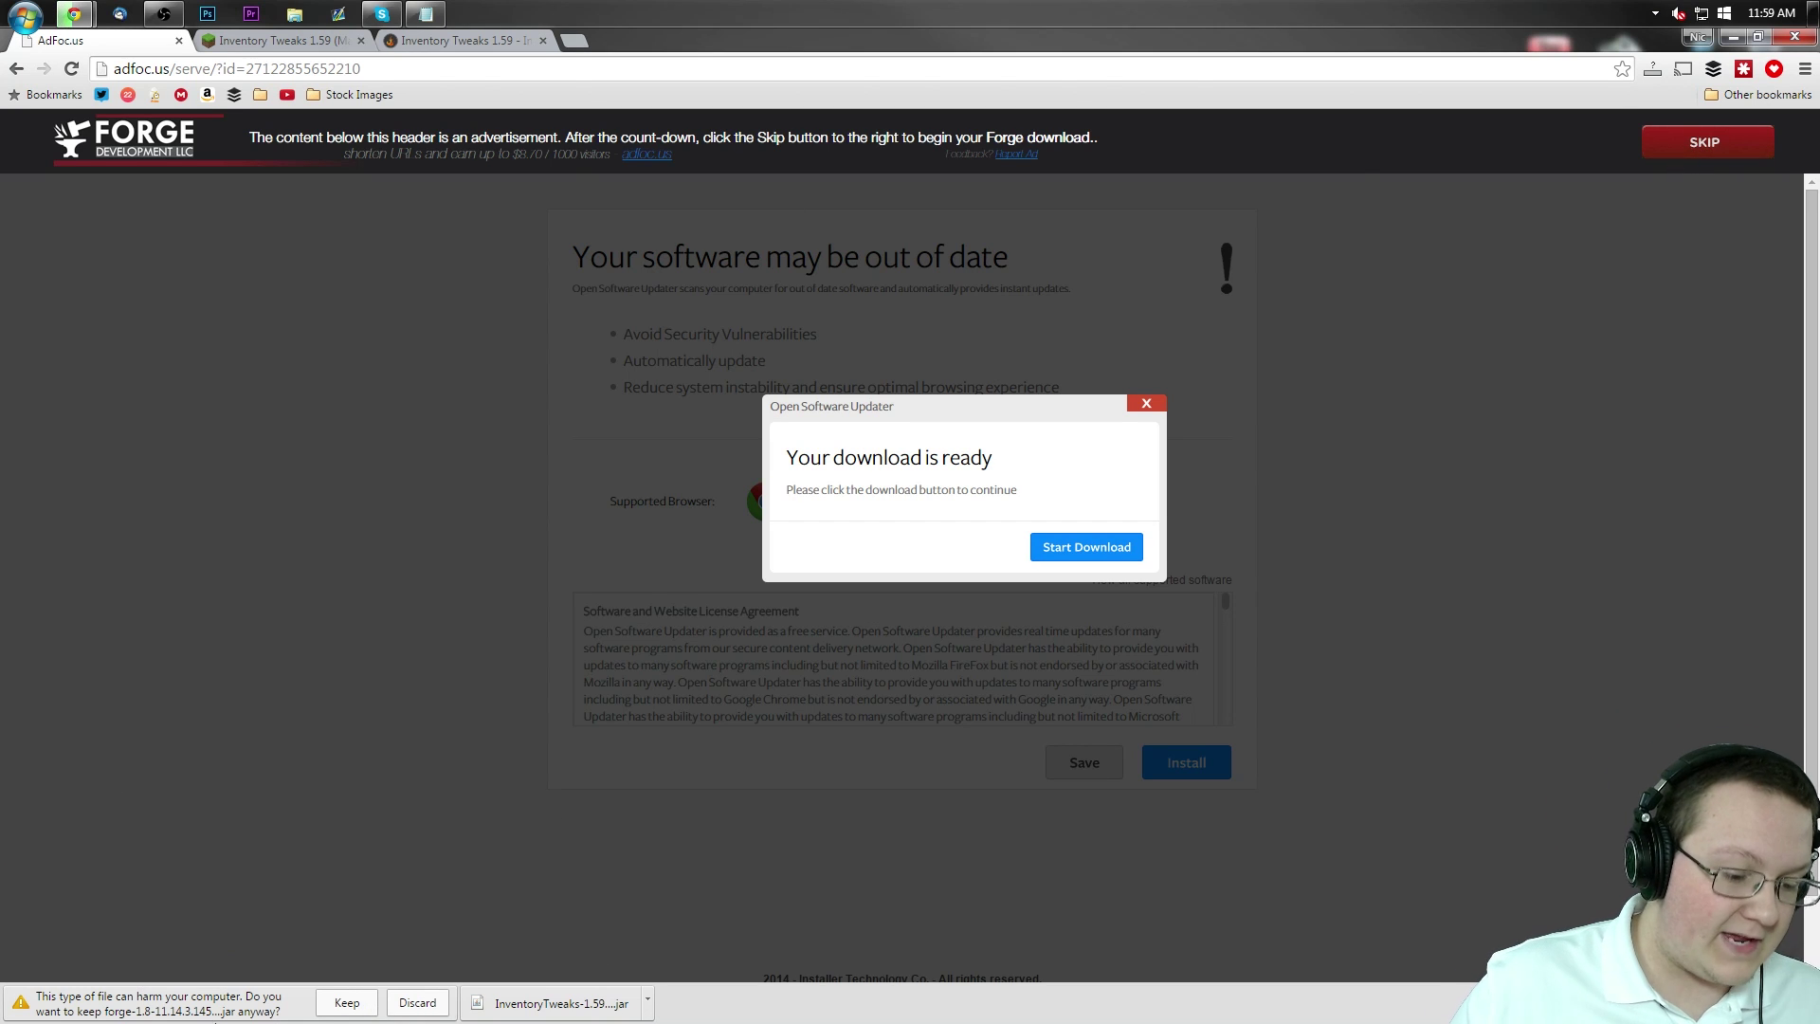
left_click(327, 1005)
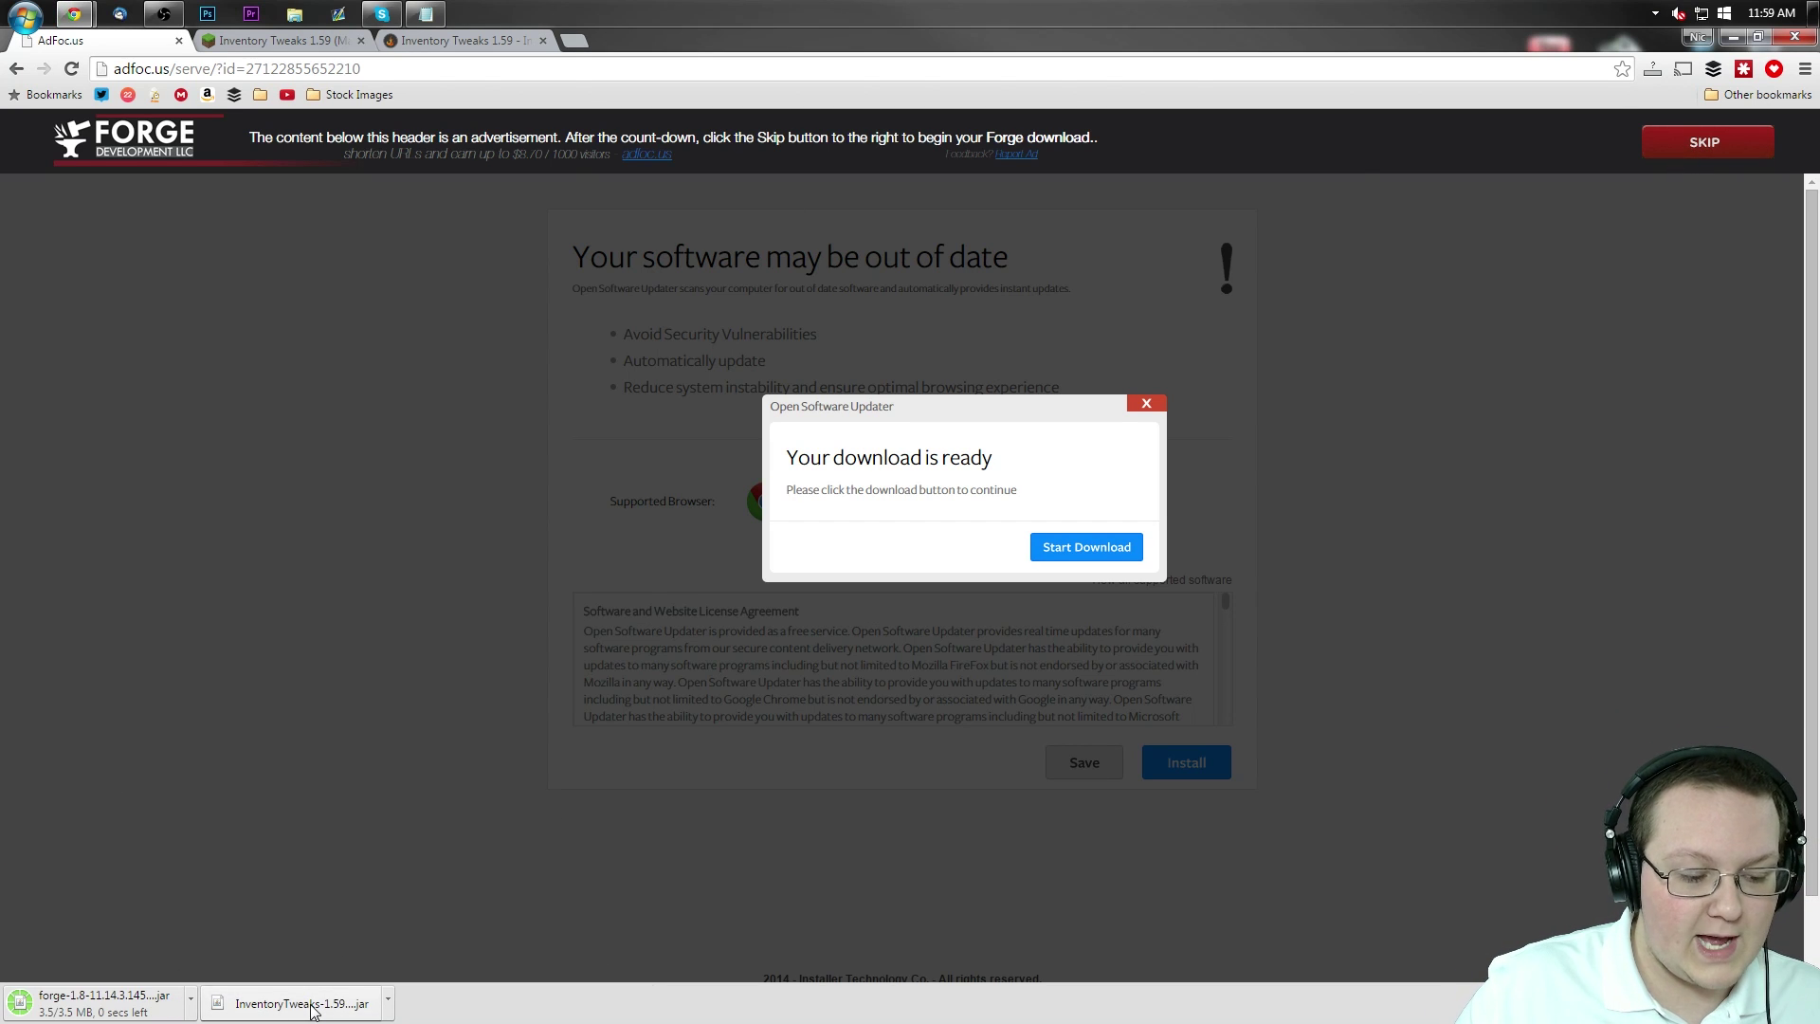
Minimize Chrome and line the forge and Inventory Tweaks jar icons up at the top of the desktop.
left_click(1727, 37)
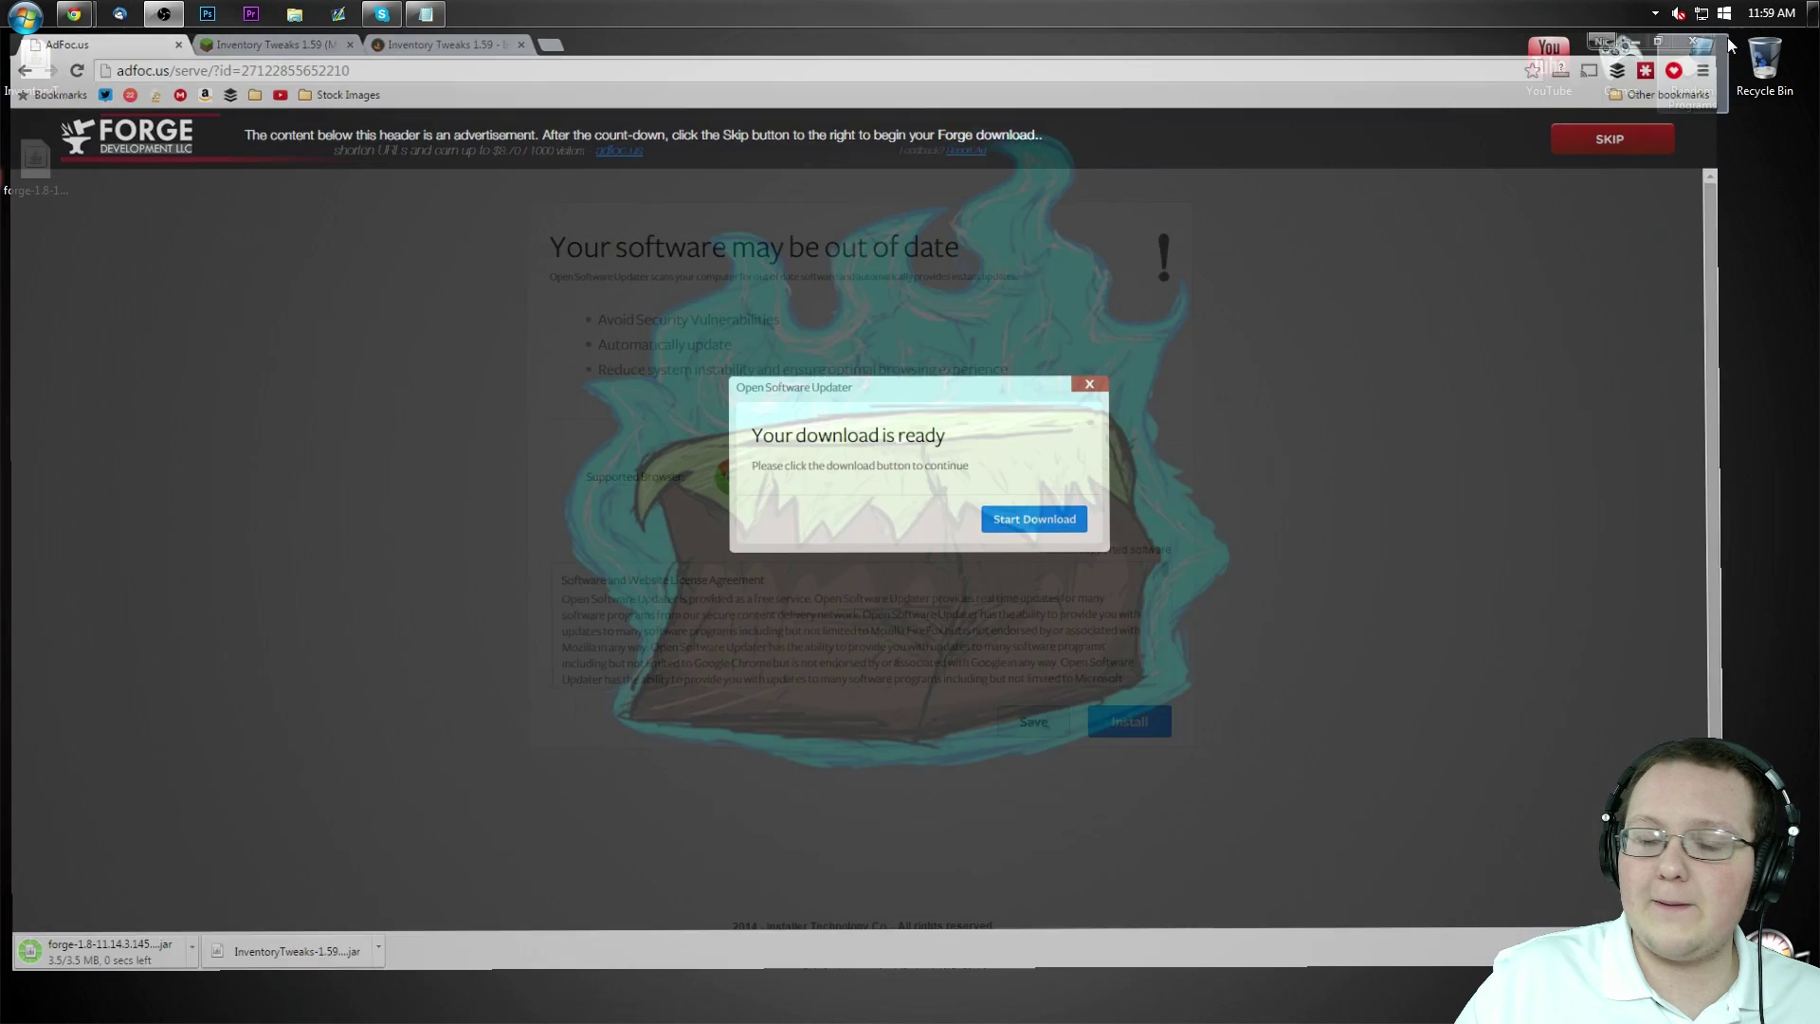
left_click_drag(421, 461, 19, 42)
mouse_move(33, 62)
left_mouse_down()
mouse_move(652, 163)
mouse_move(972, 62)
left_mouse_up()
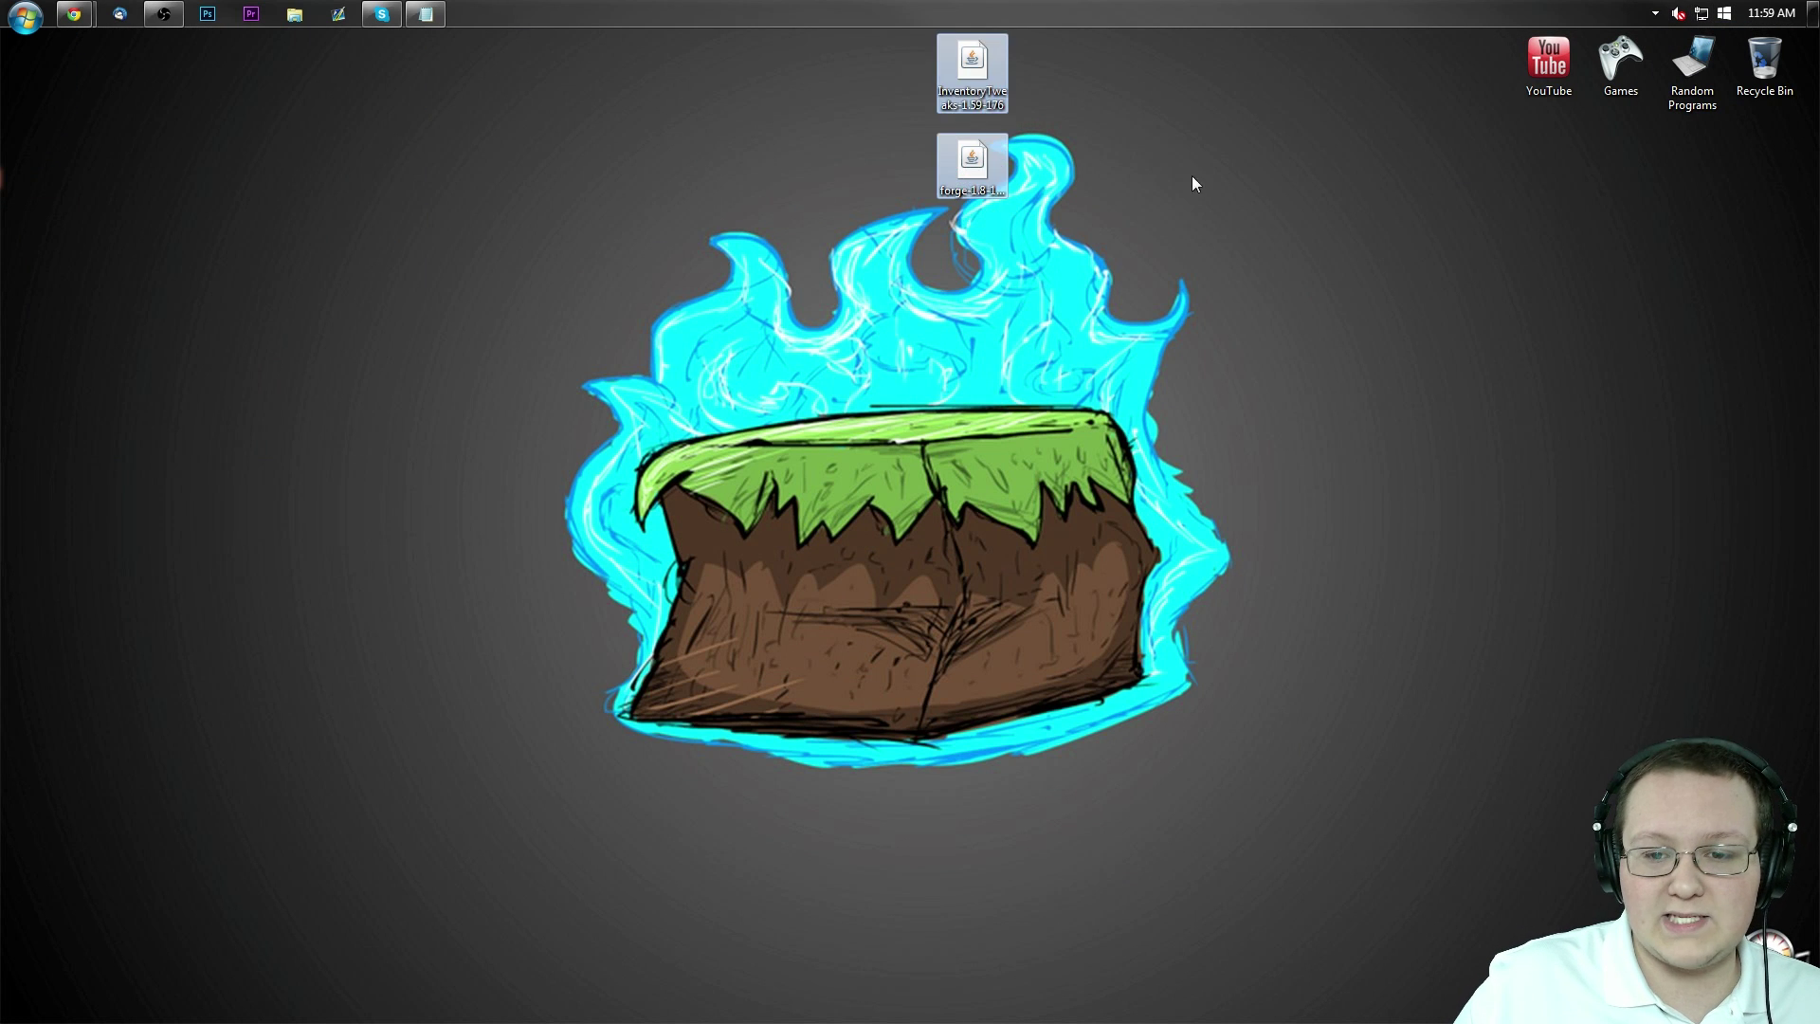
mouse_move(988, 187)
left_mouse_down()
mouse_move(836, 116)
mouse_move(843, 93)
left_mouse_up()
left_click(994, 83)
left_click_drag(994, 83, 925, 90)
left_click(1026, 169)
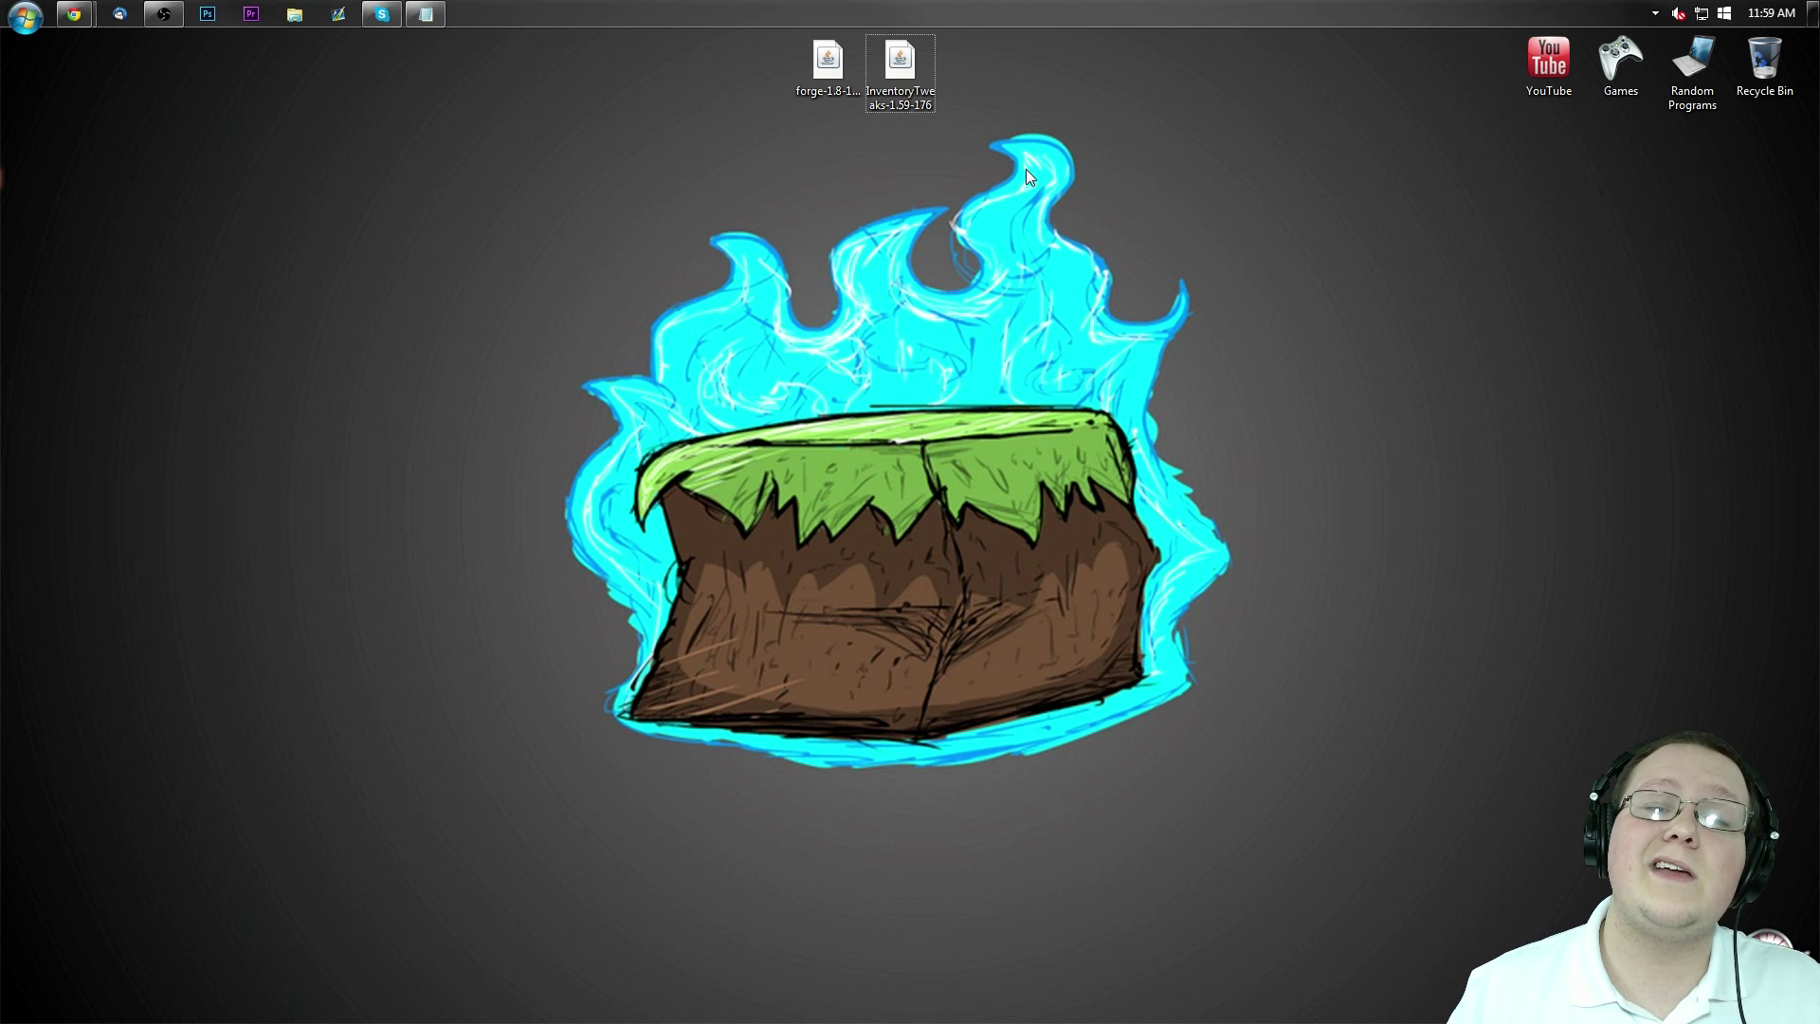
Move both jars from the Downloads folder onto the desktop and close the folder window.
key("super+r")
type("downl")
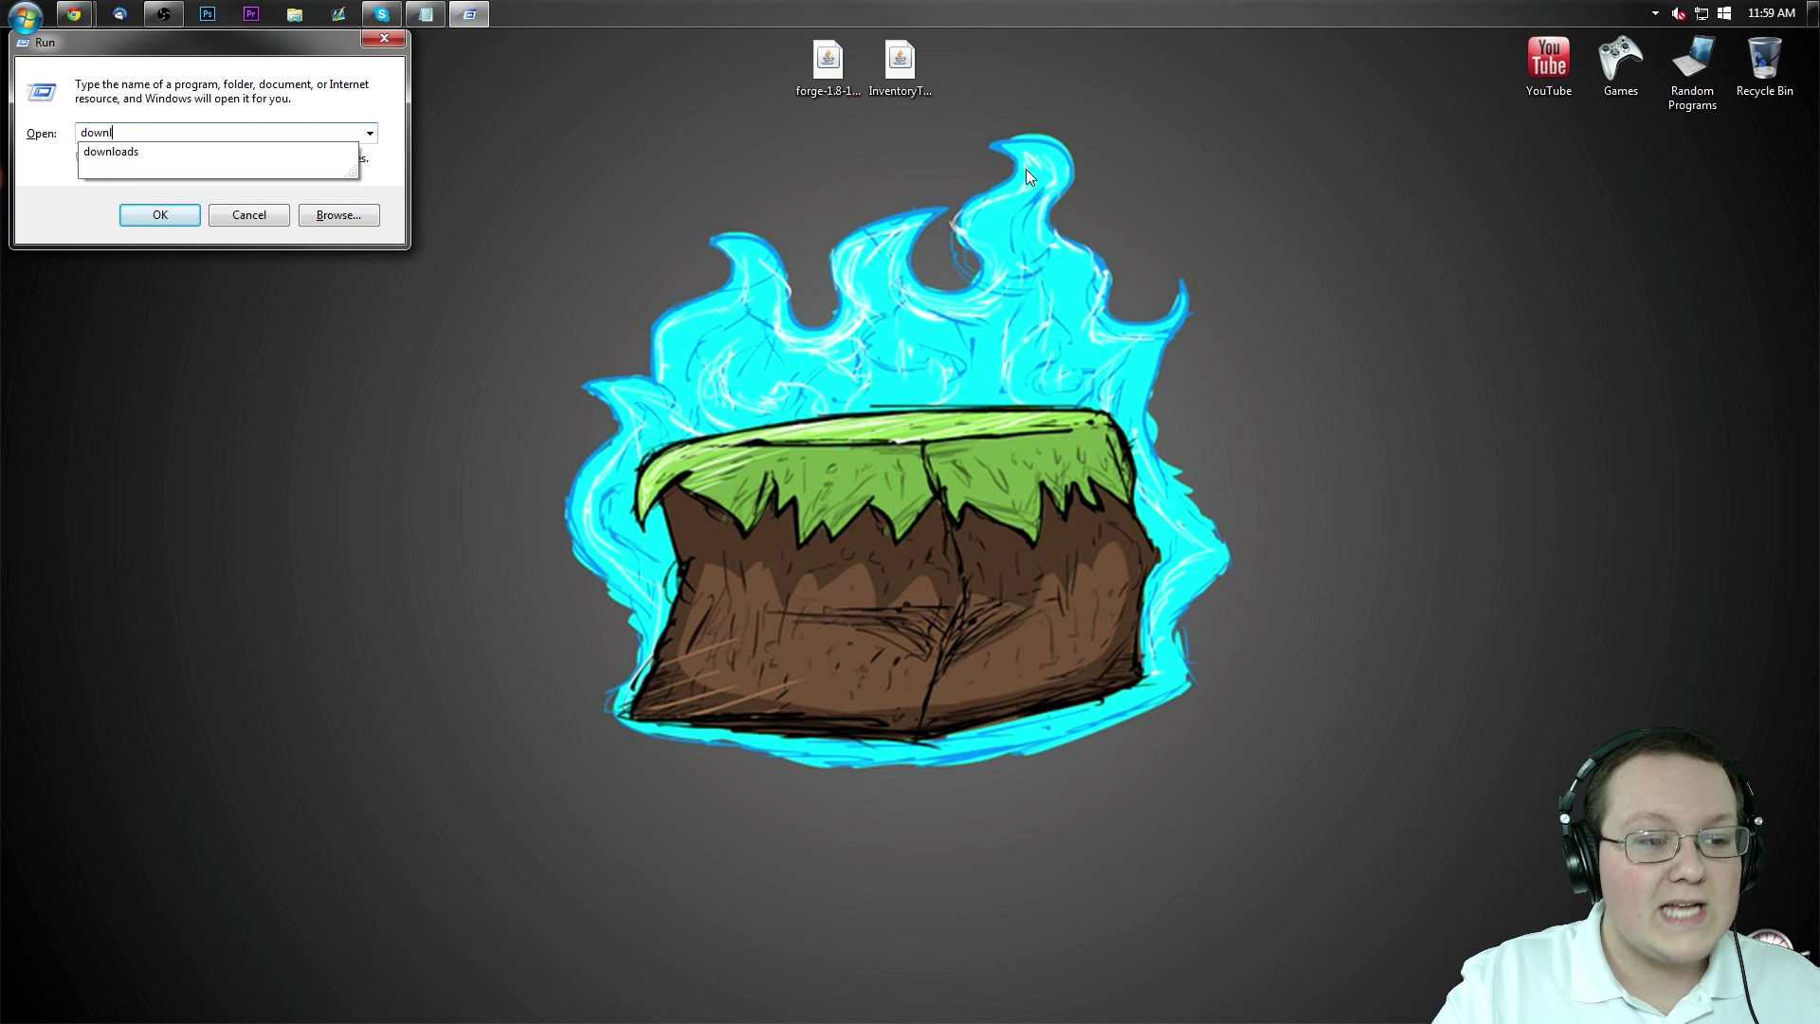
type("oads")
key("Return")
mouse_move(1155, 36)
left_mouse_down()
mouse_move(774, 72)
mouse_move(833, 480)
left_mouse_up()
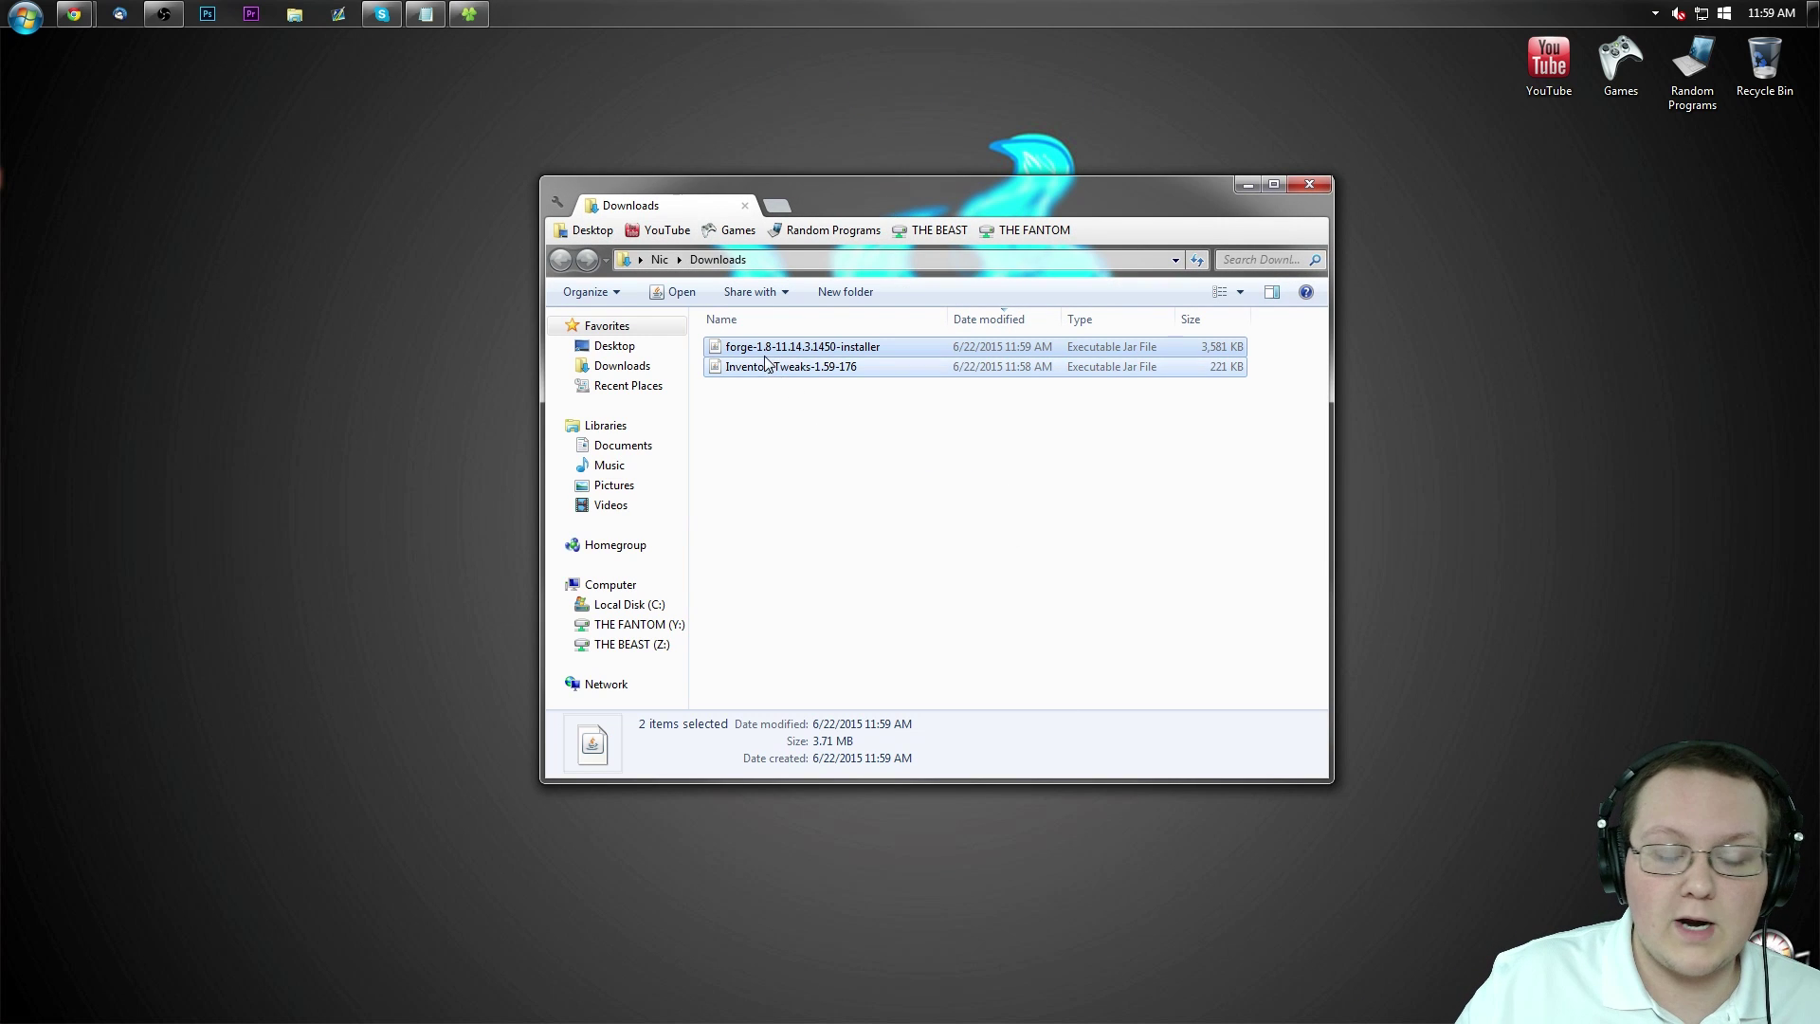
mouse_move(766, 365)
left_mouse_down()
mouse_move(996, 301)
mouse_move(905, 113)
left_mouse_up()
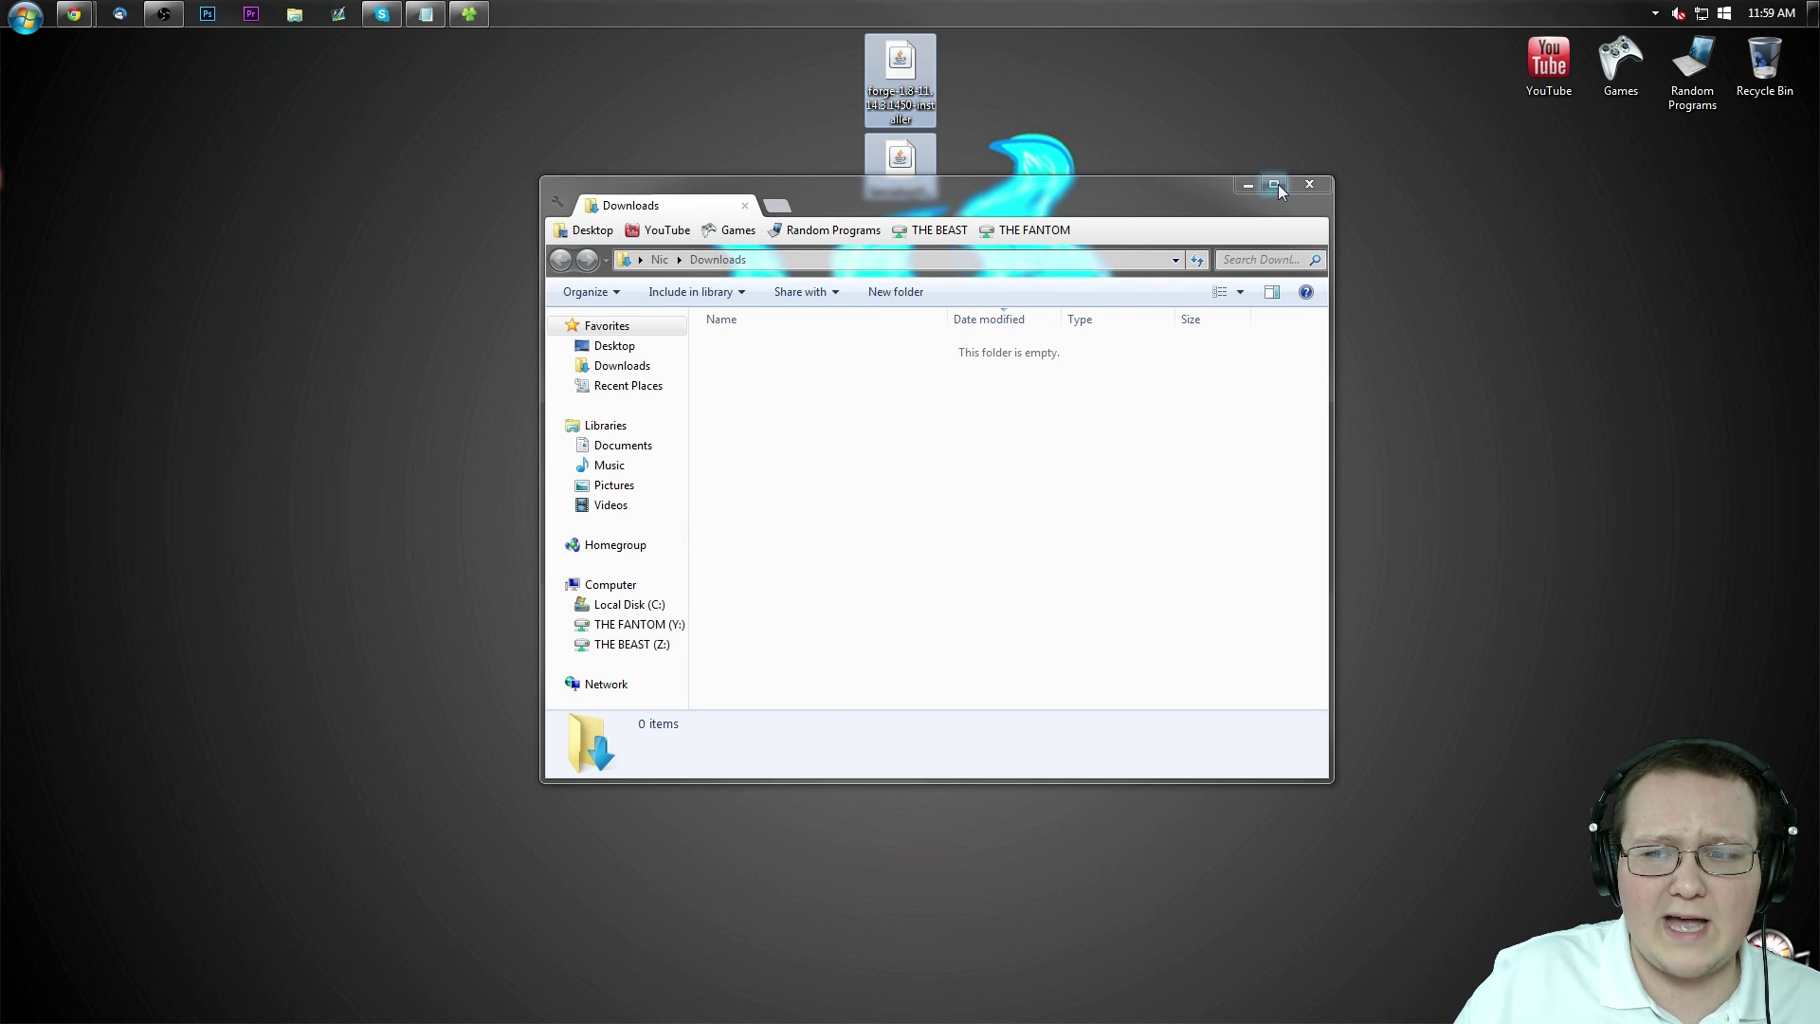
left_click(1310, 184)
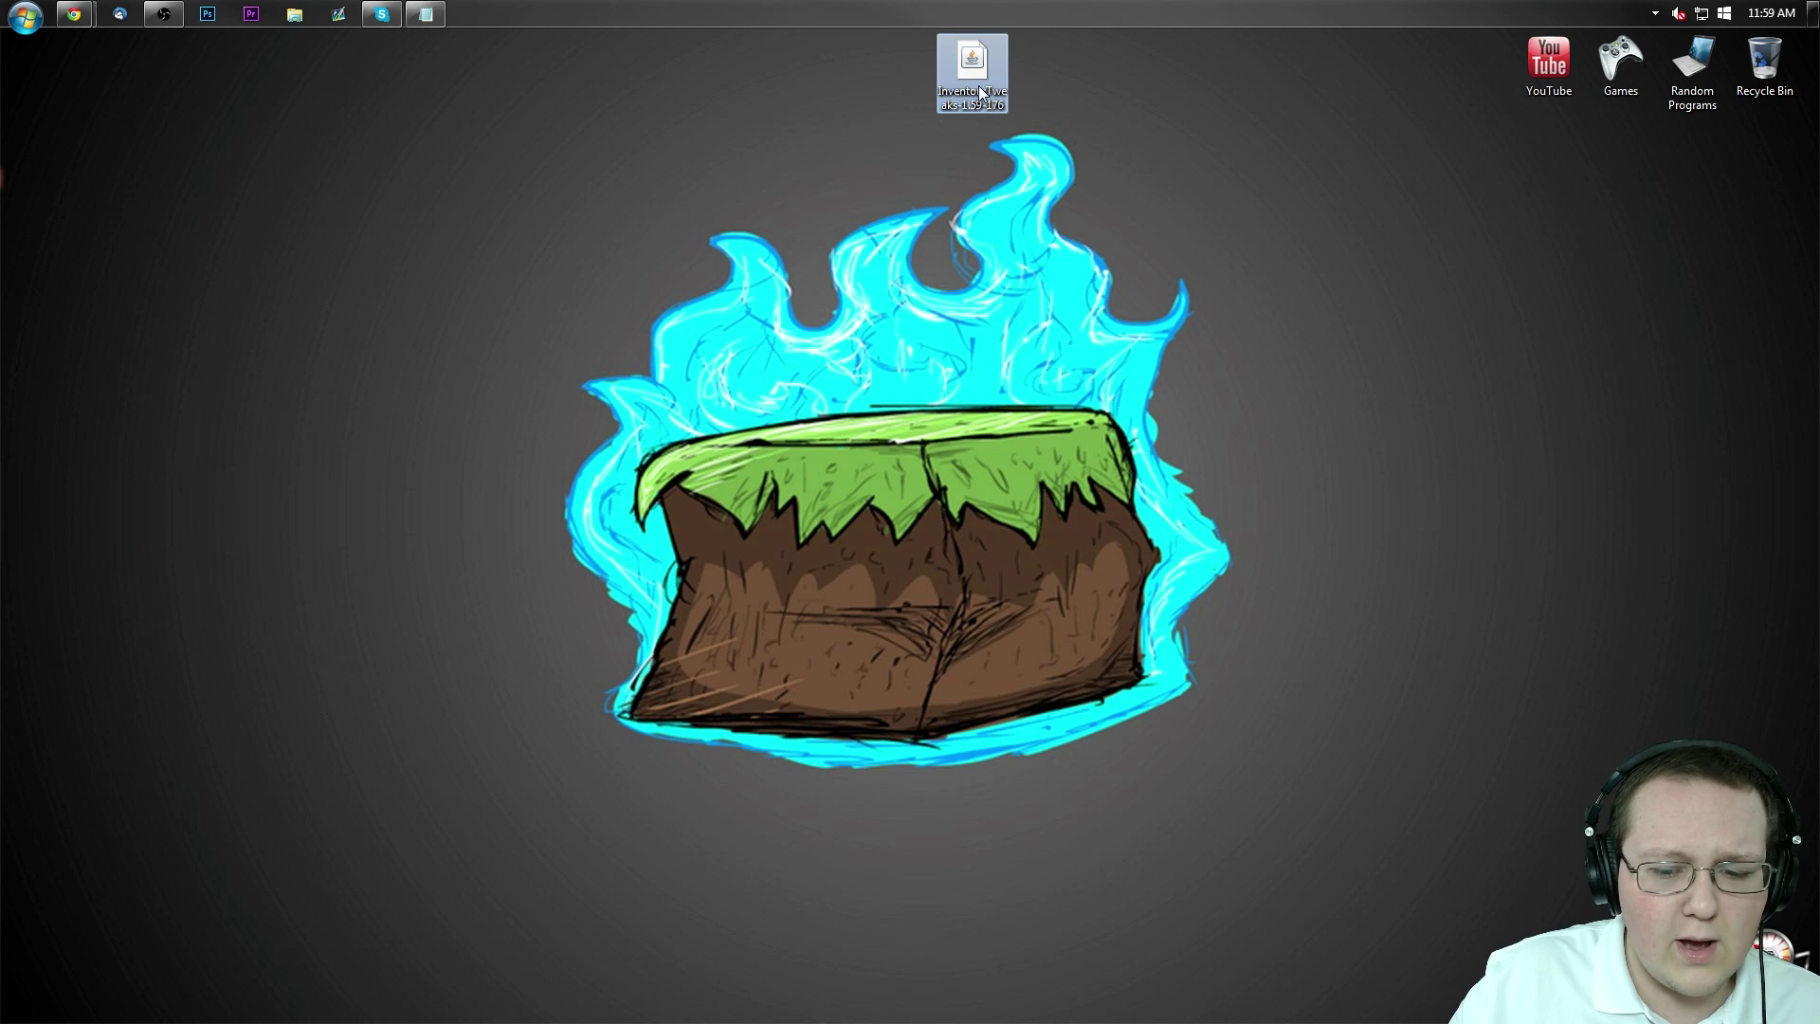
left_click_drag(902, 170, 972, 71)
Run the Forge 11.14.3.1450 installer jar with Java.
left_click(908, 92)
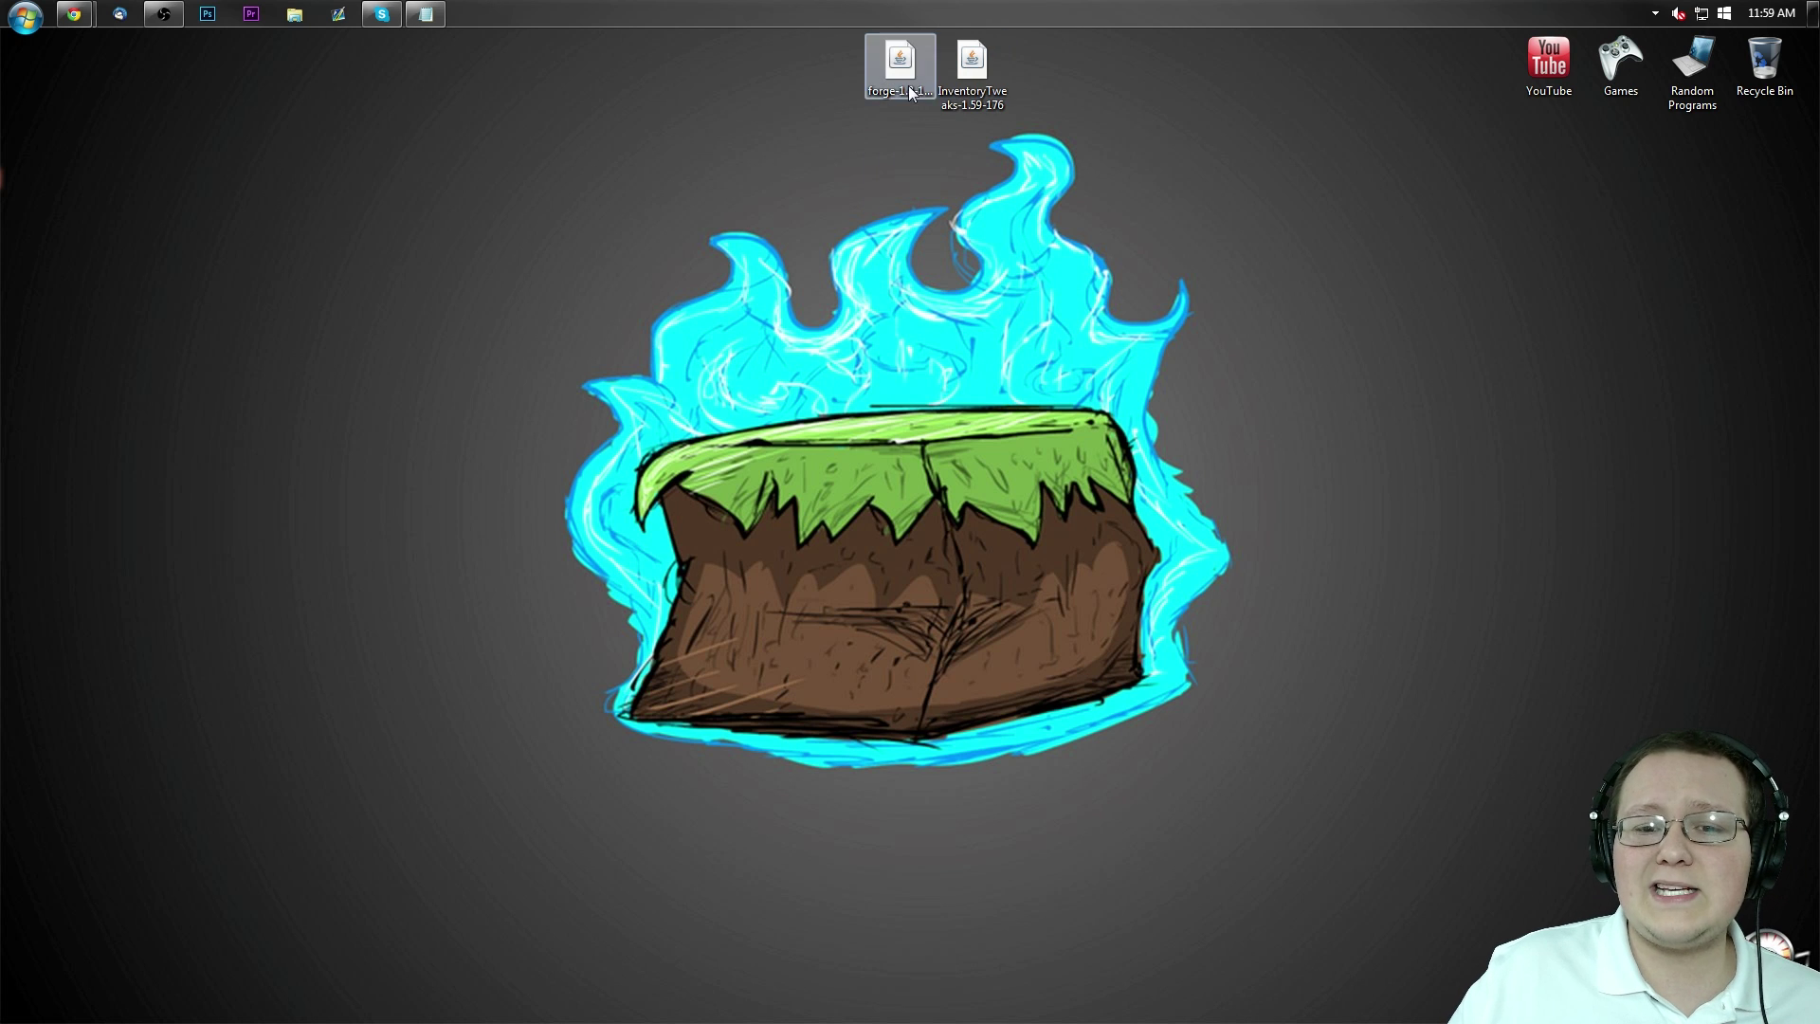
left_click(908, 91)
right_click(893, 64)
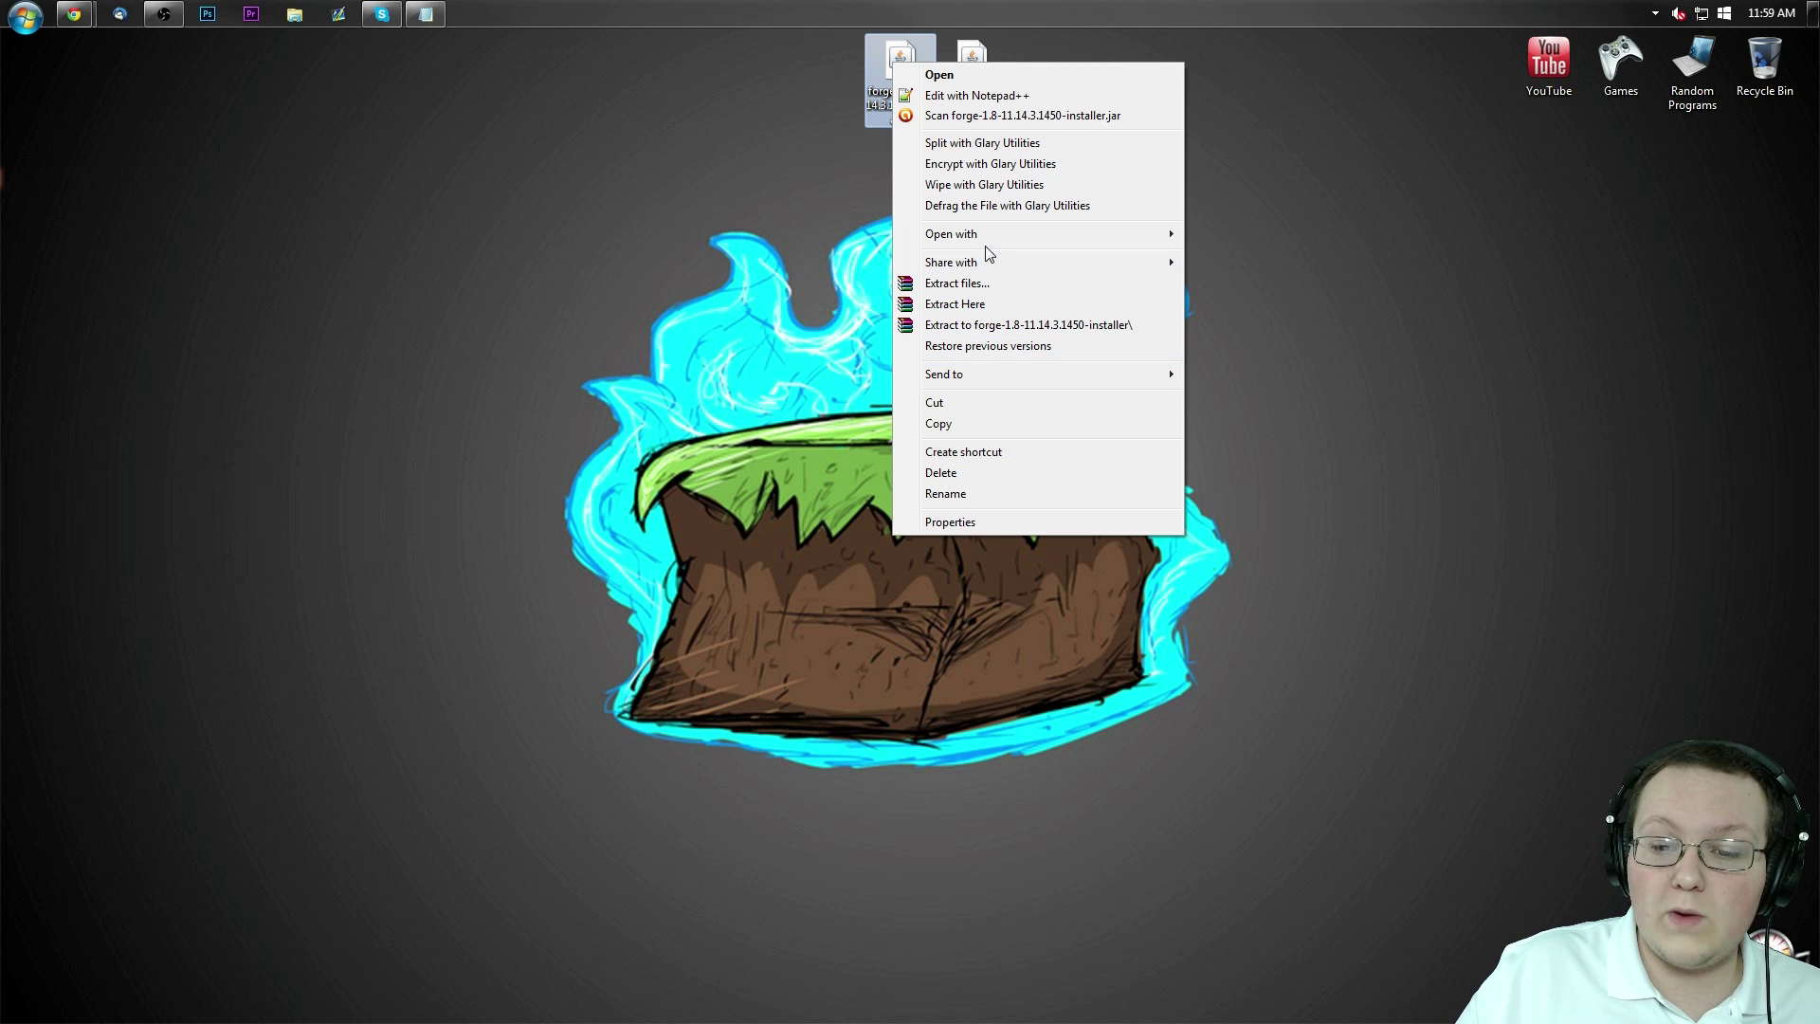
mouse_move(986, 238)
left_click(1241, 238)
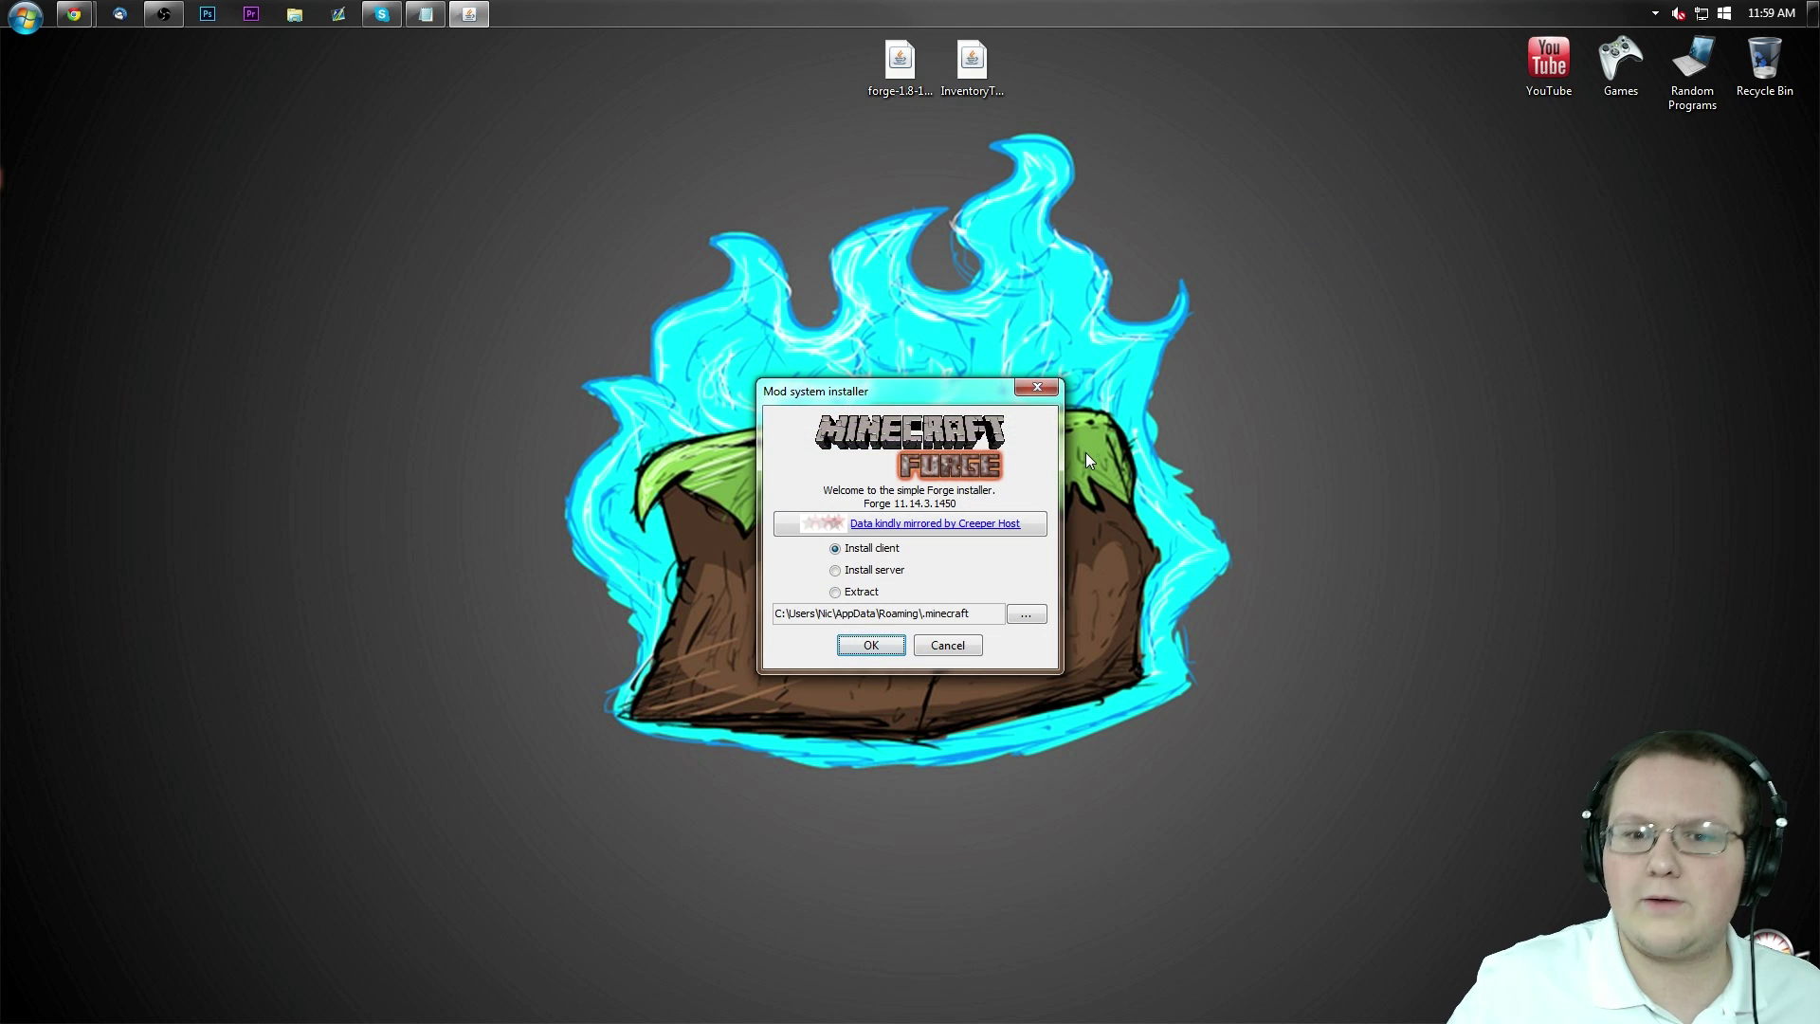
right_click(931, 76)
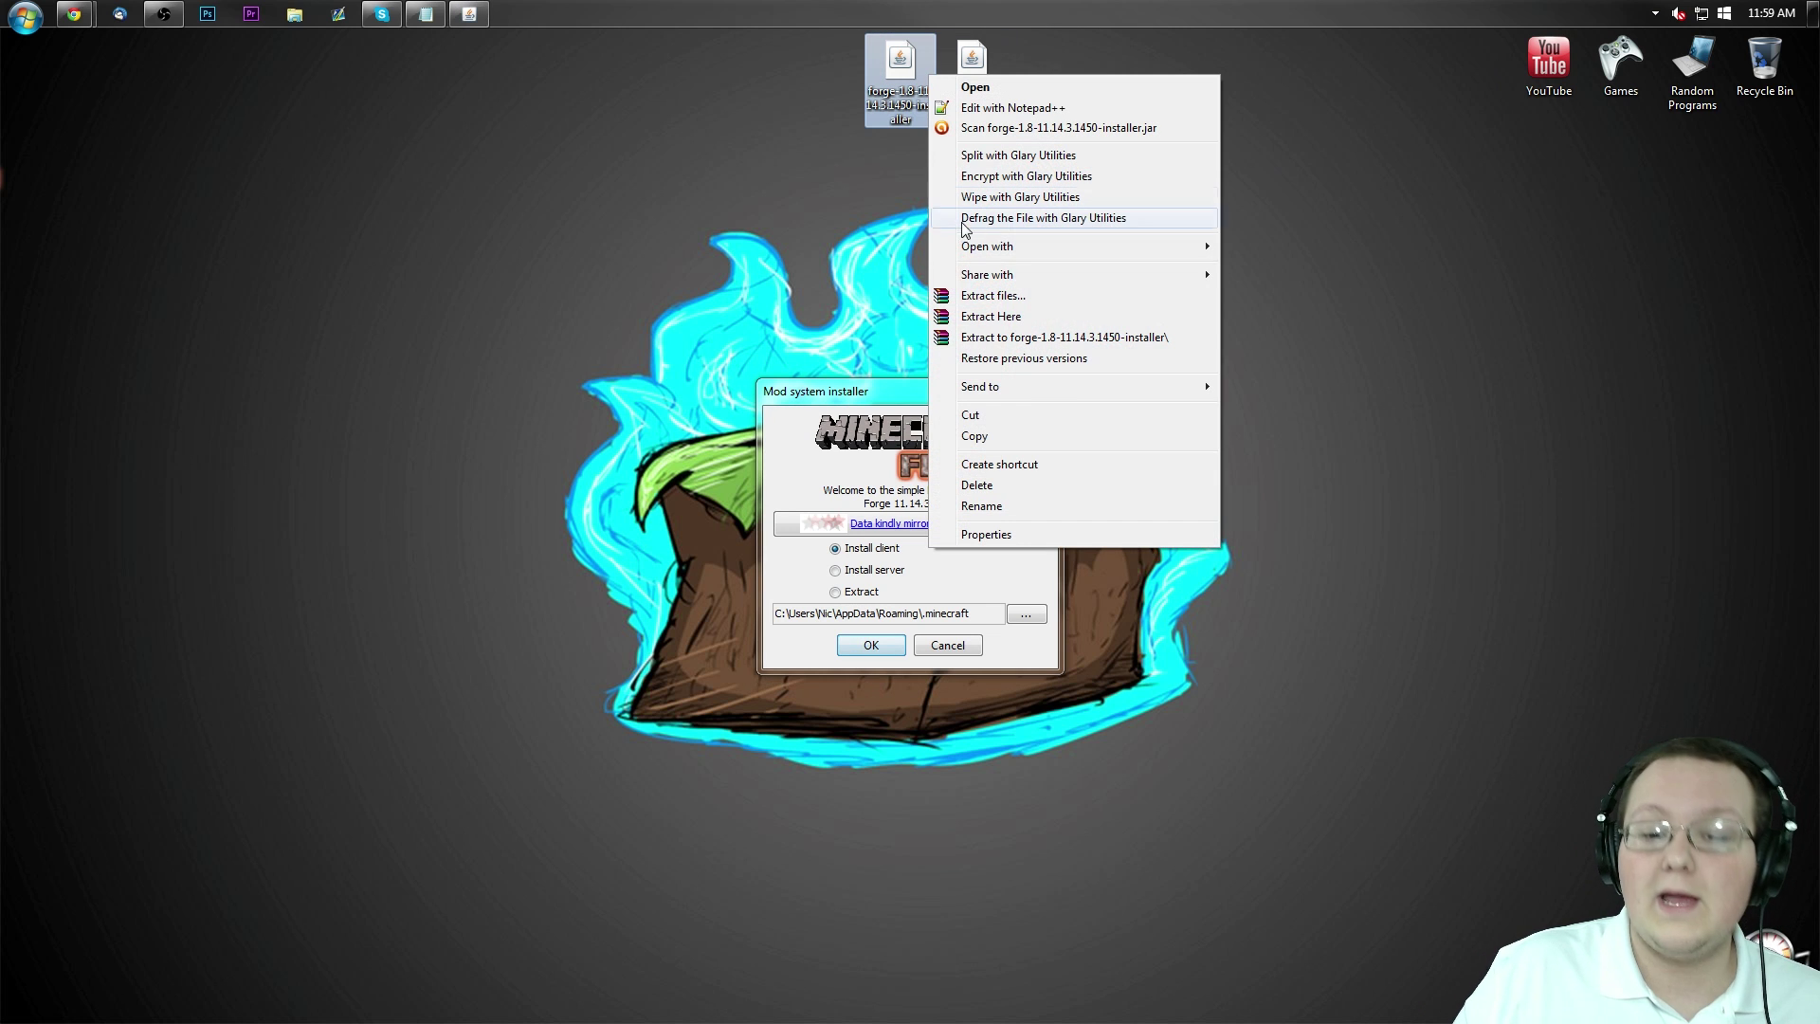
left_click(809, 319)
Install the Forge client and dismiss the completion message.
left_click(840, 571)
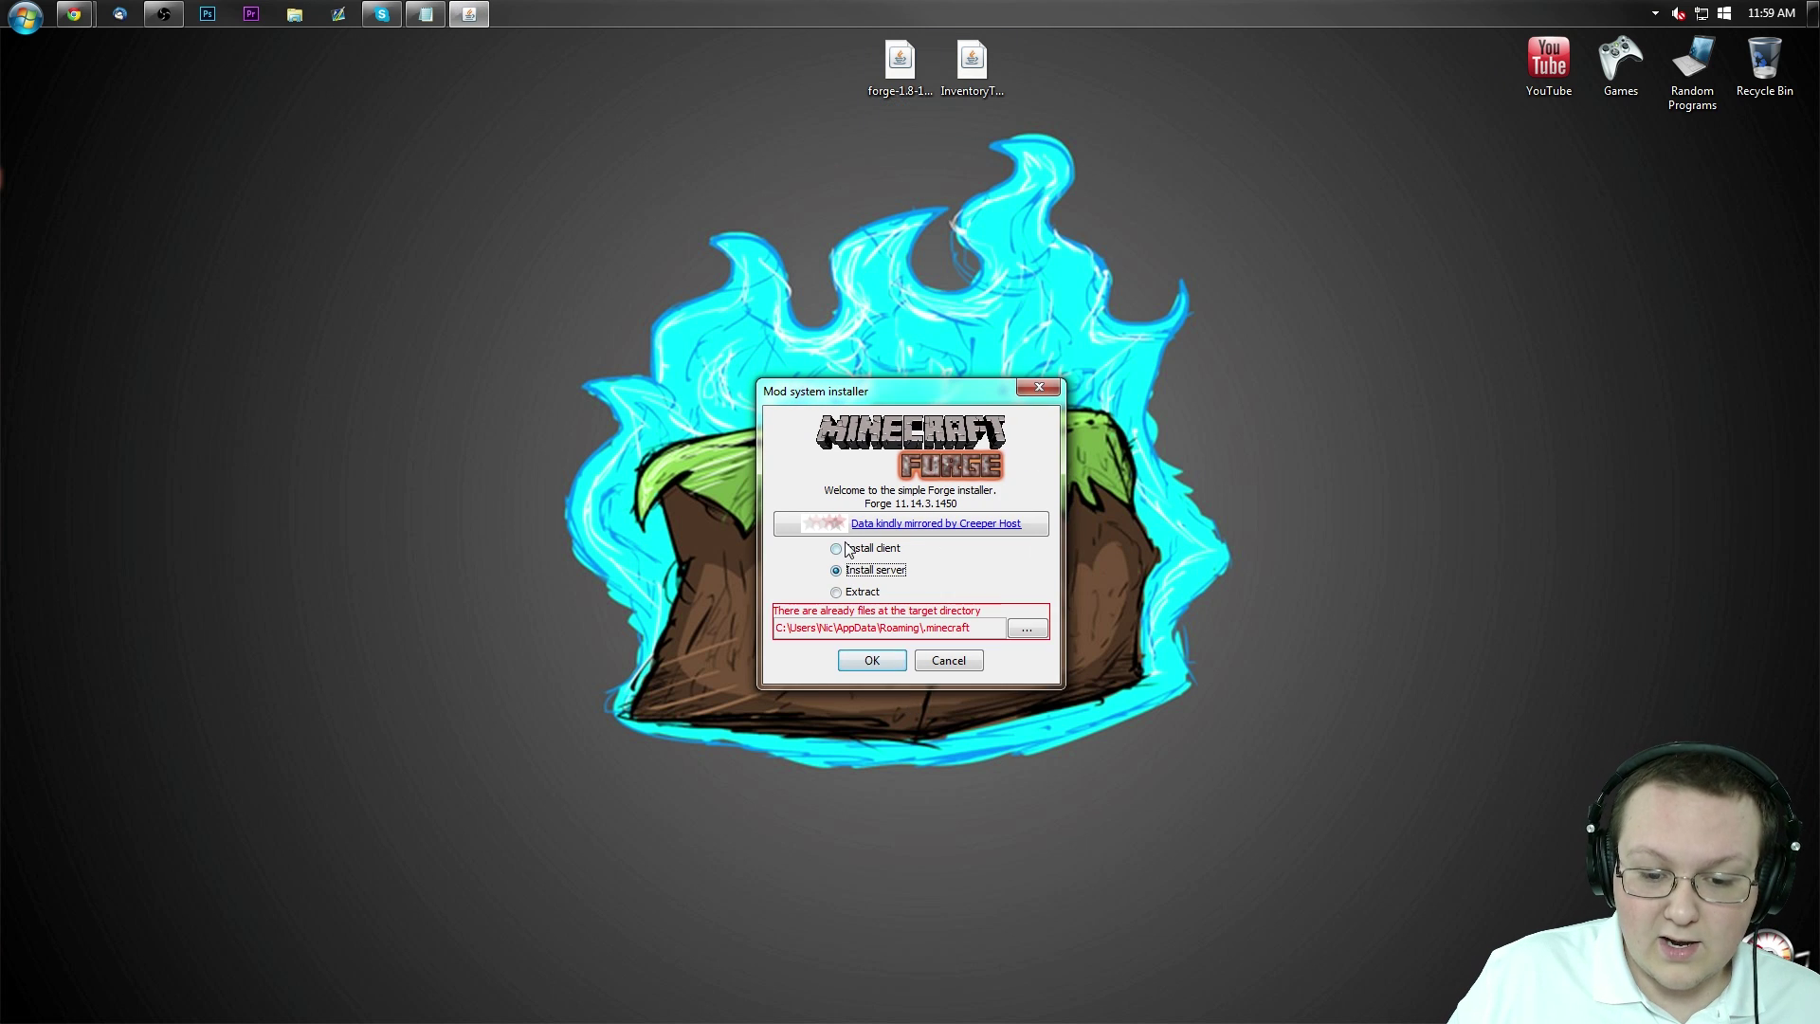
left_click(843, 550)
left_click(882, 645)
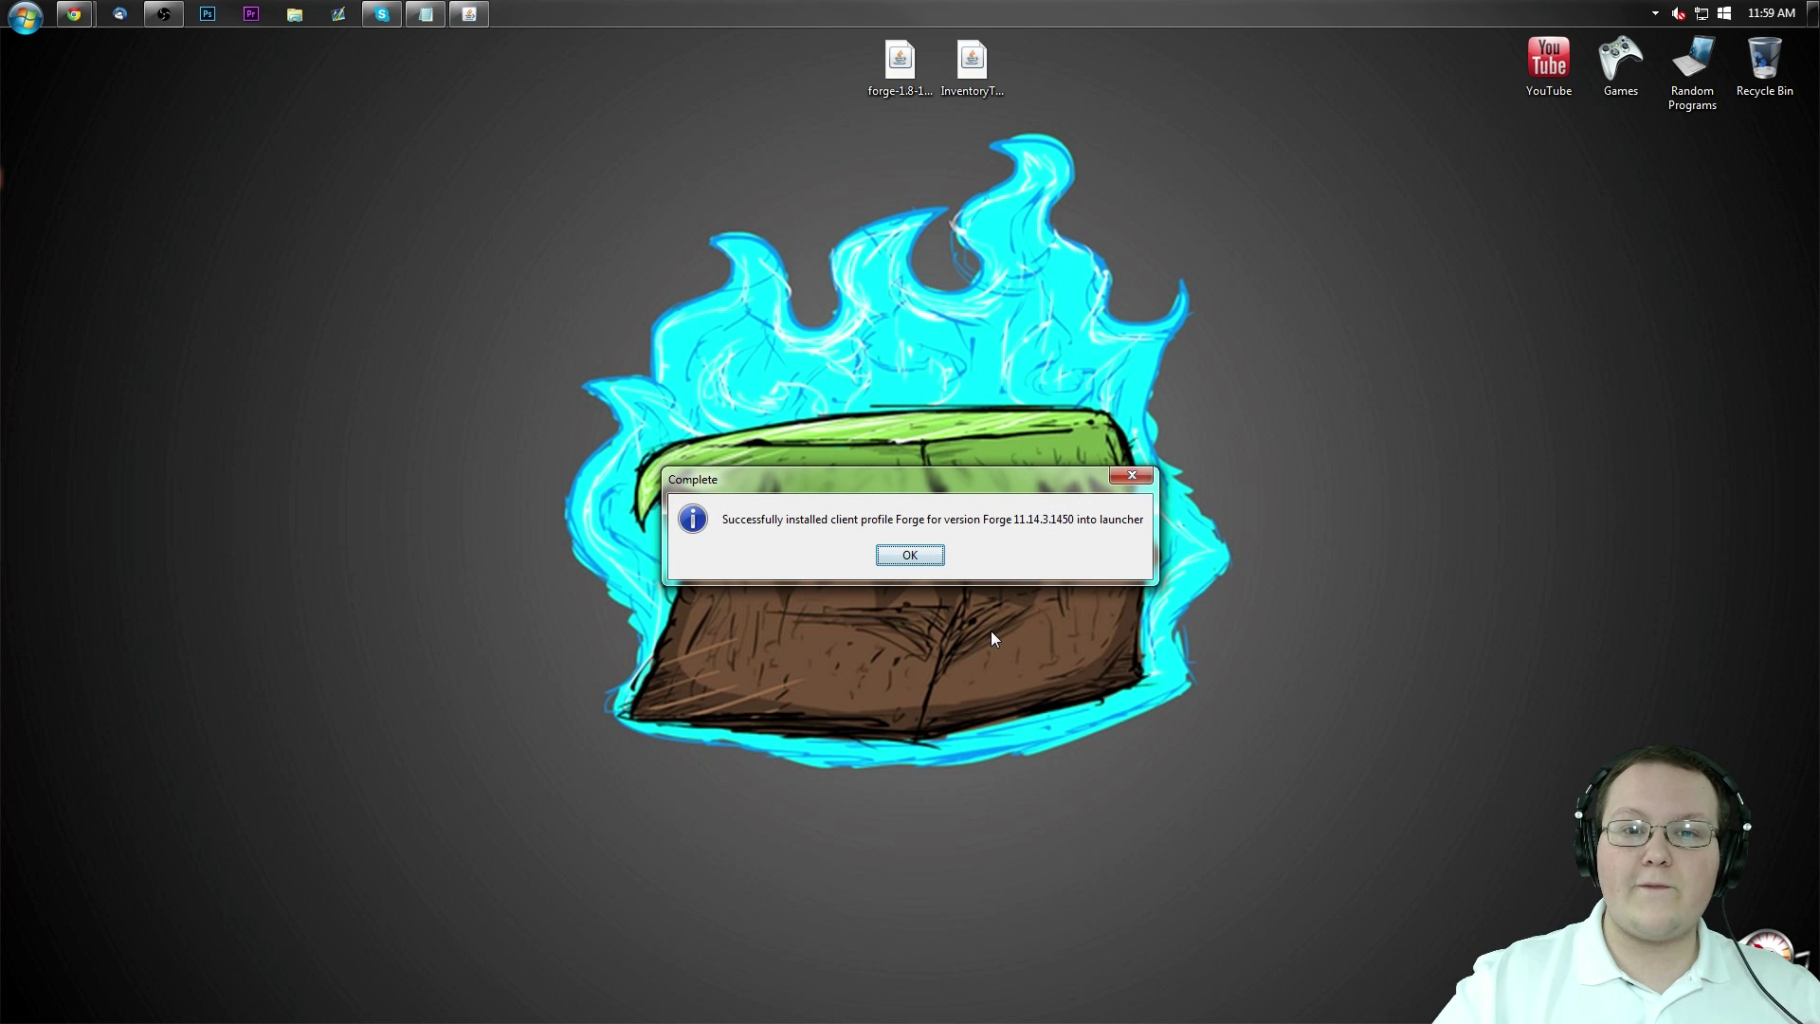
left_click(915, 554)
Open .minecraft under %appdata% and drag its old mods folder to the Recycle Bin.
left_click(967, 106)
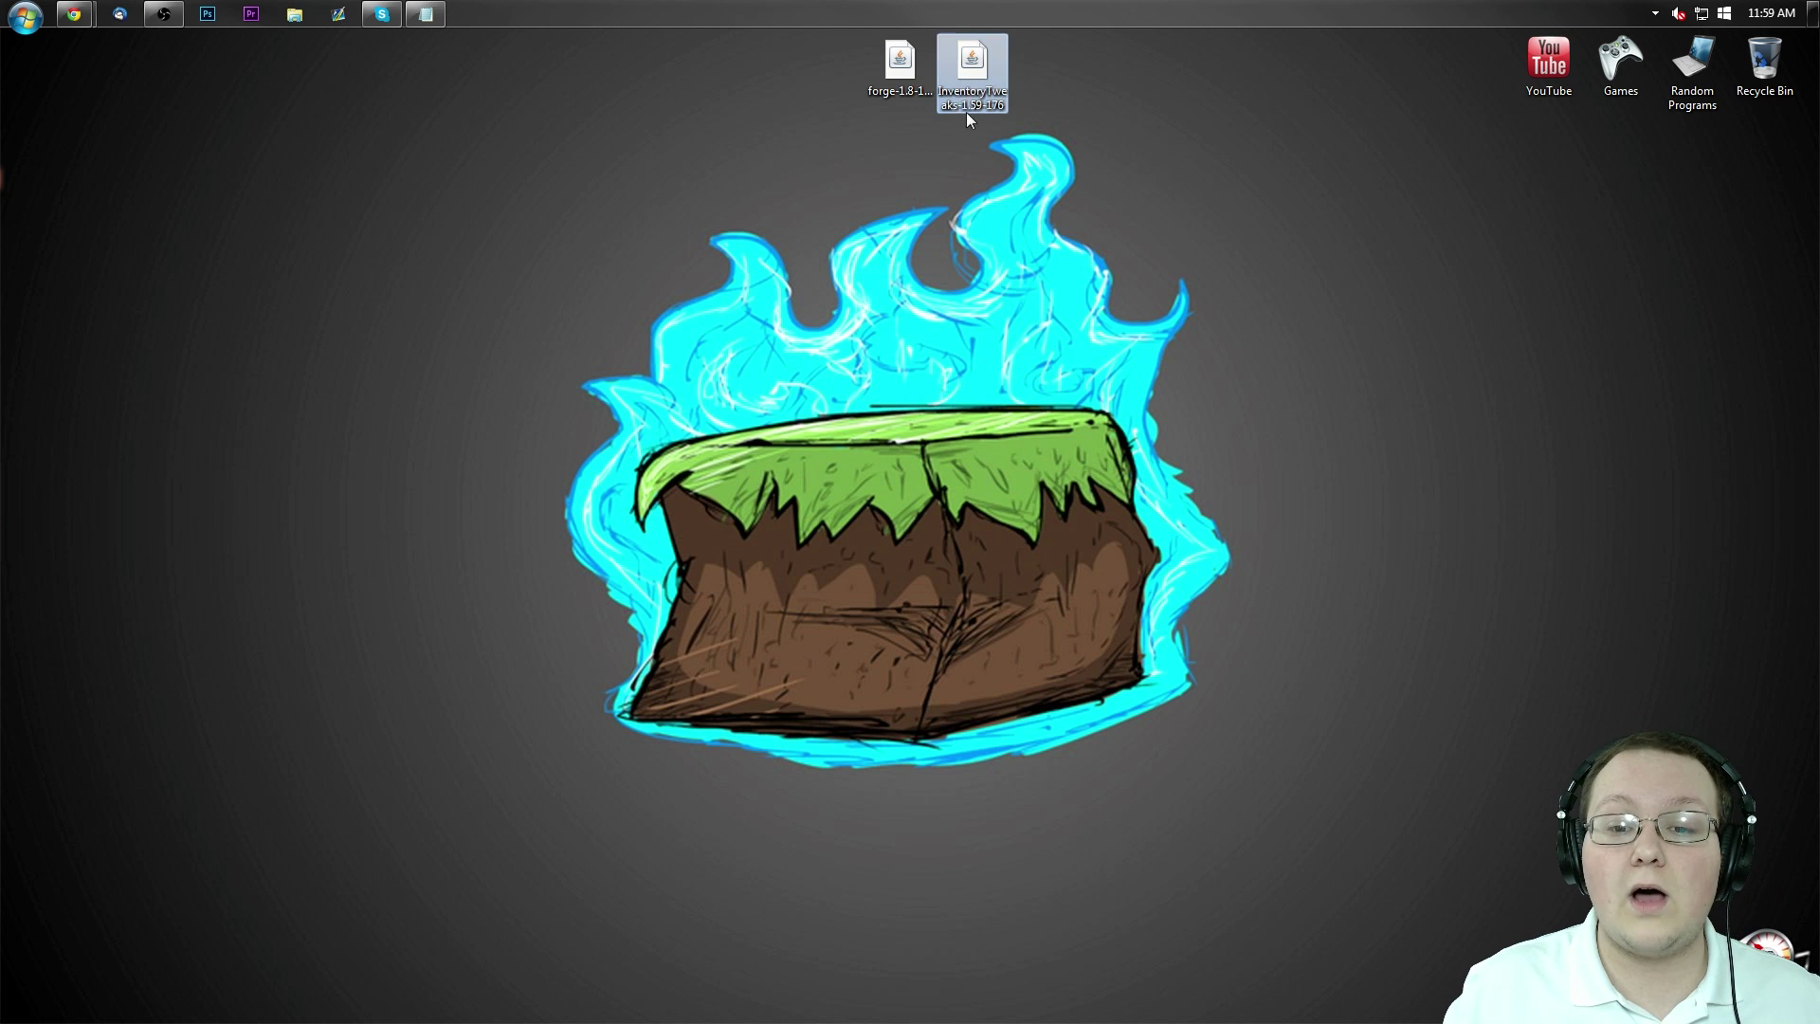
left_click(861, 692)
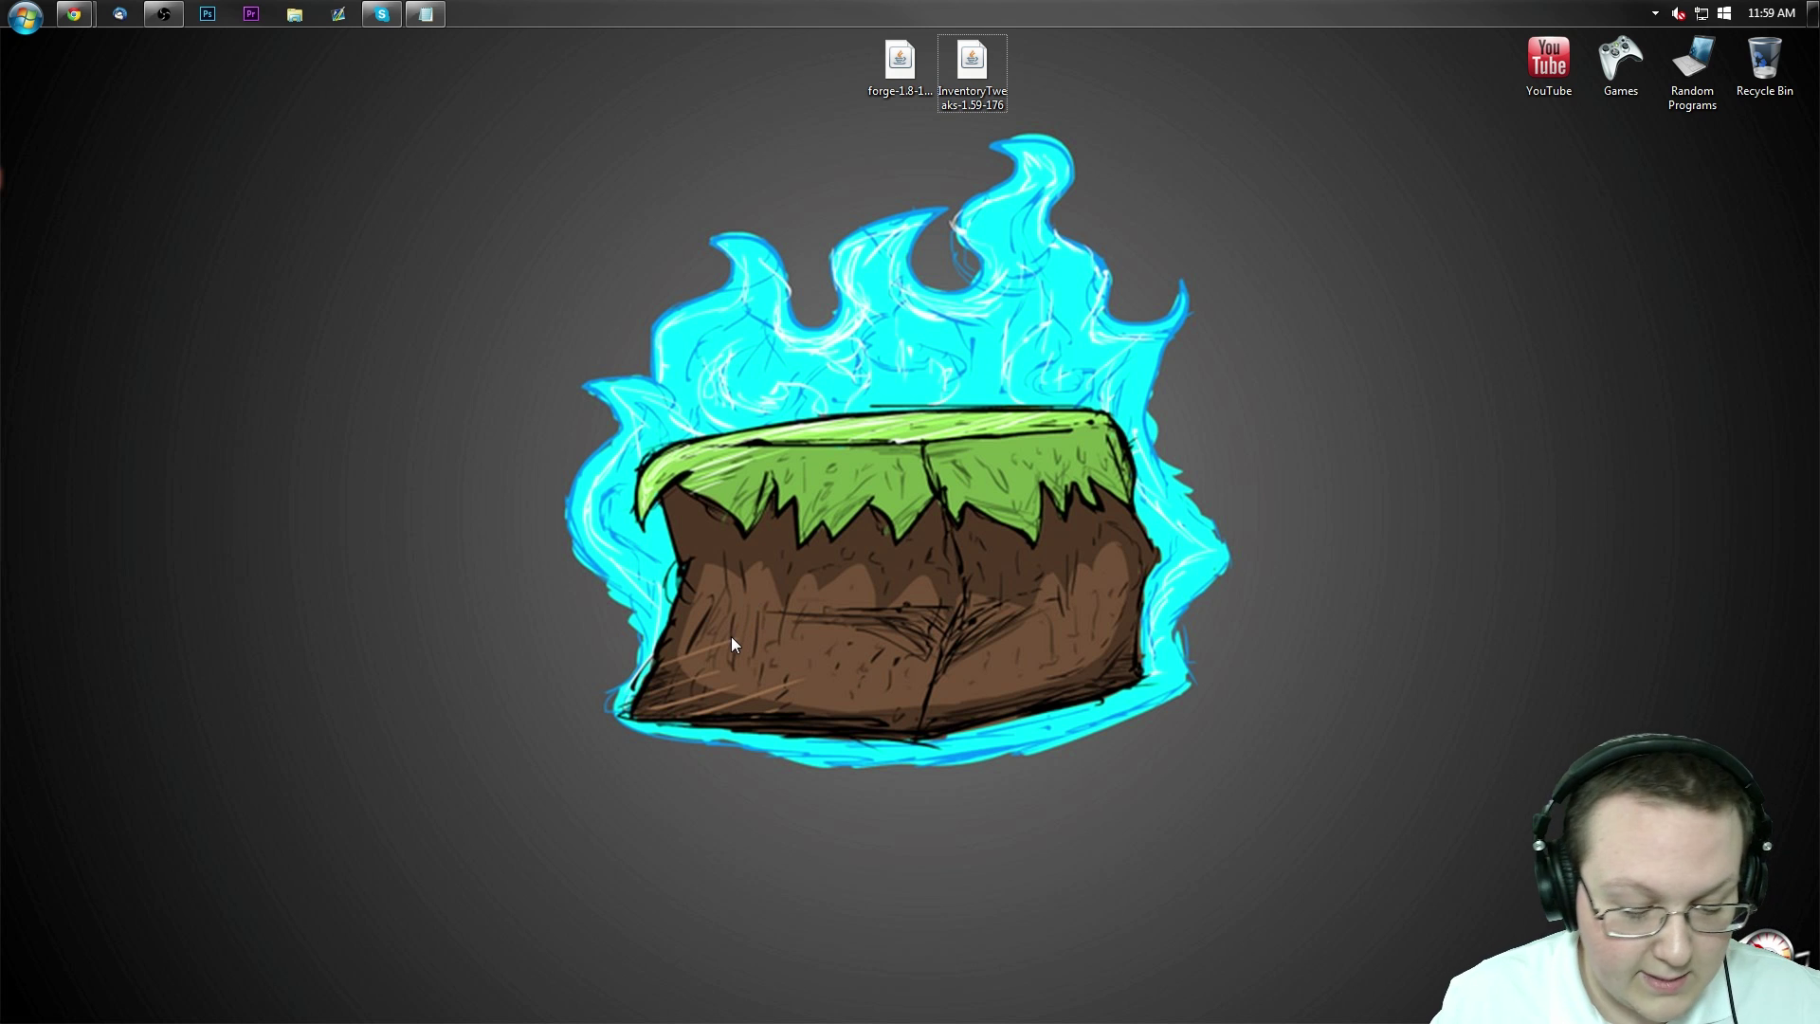
key("super+r")
type("%")
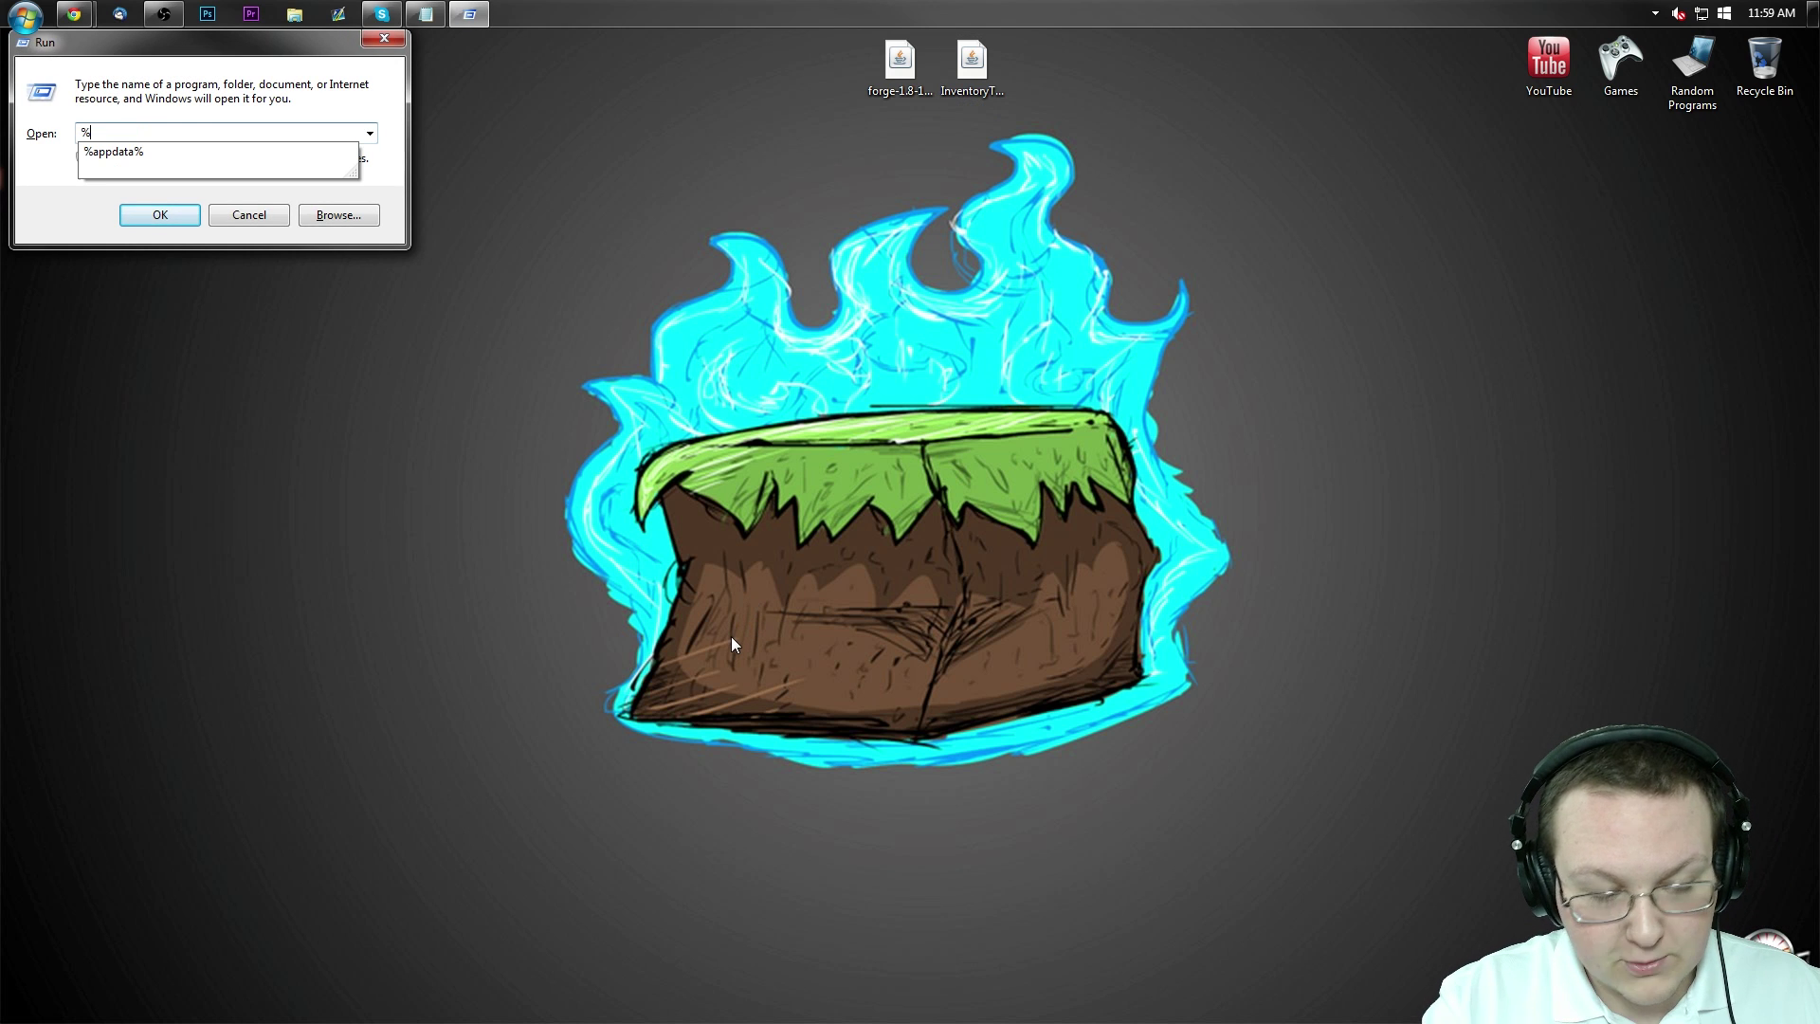
type("appdata%")
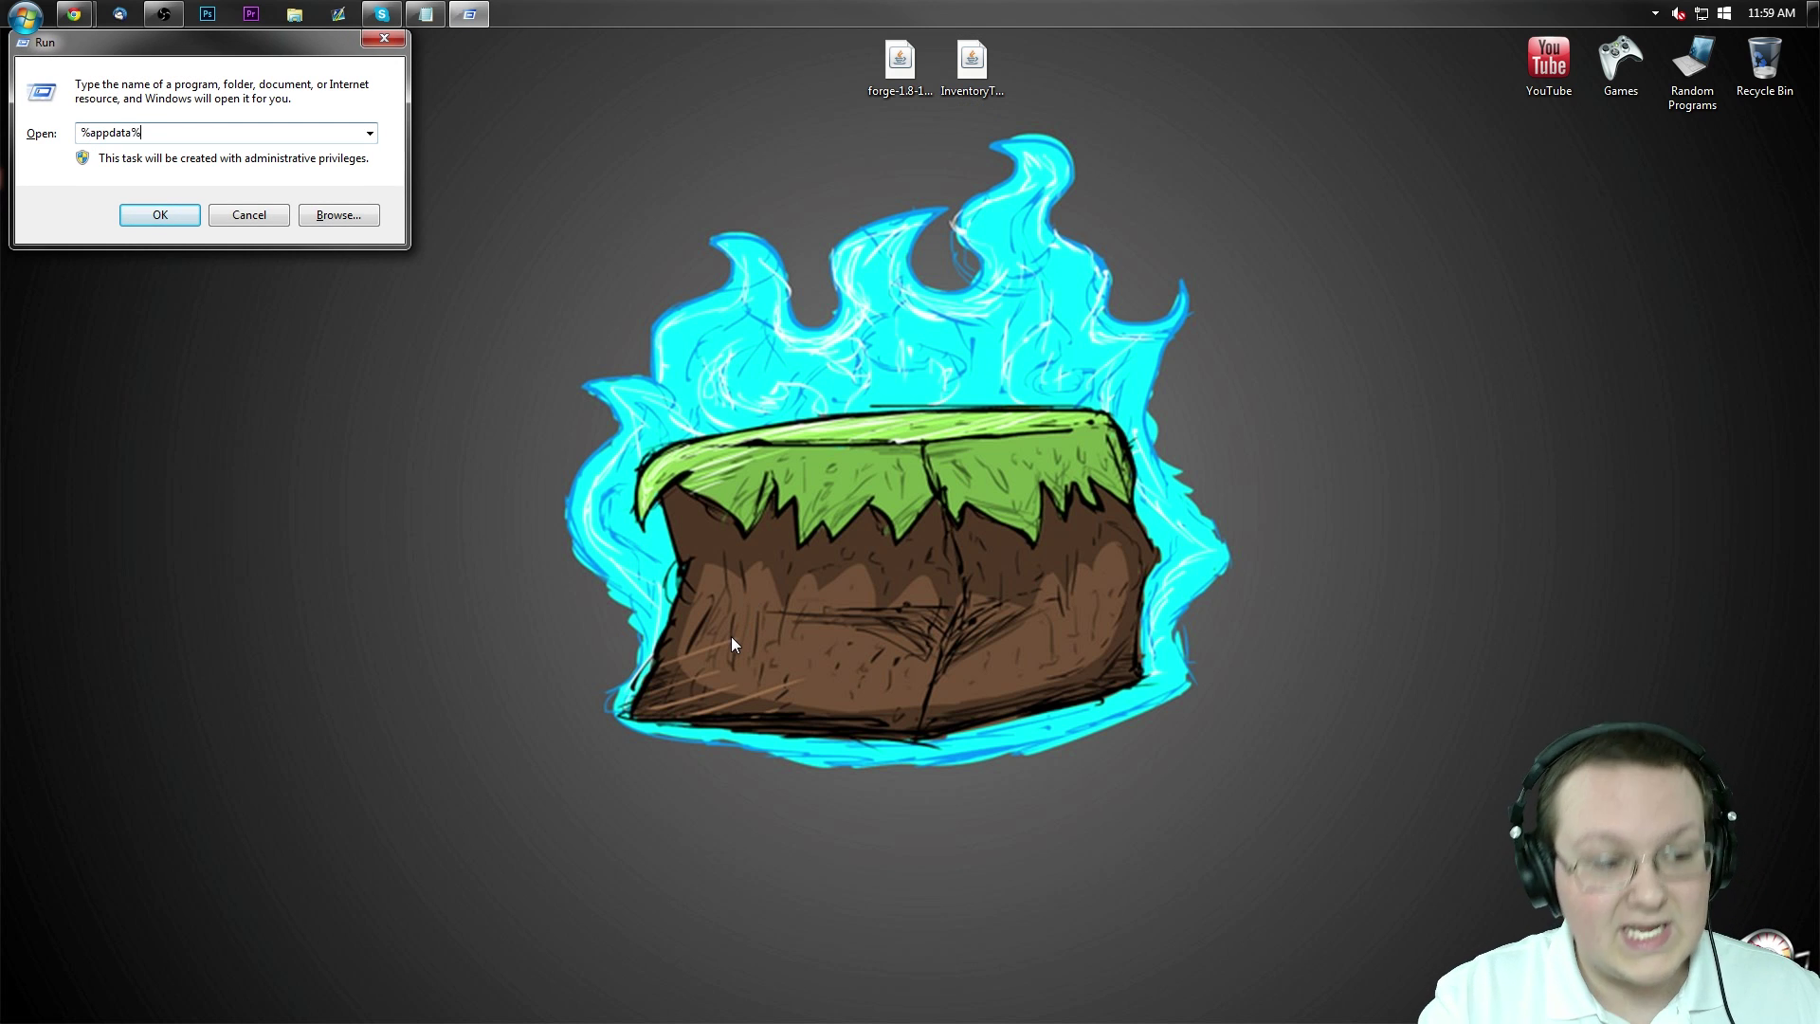
key("Return")
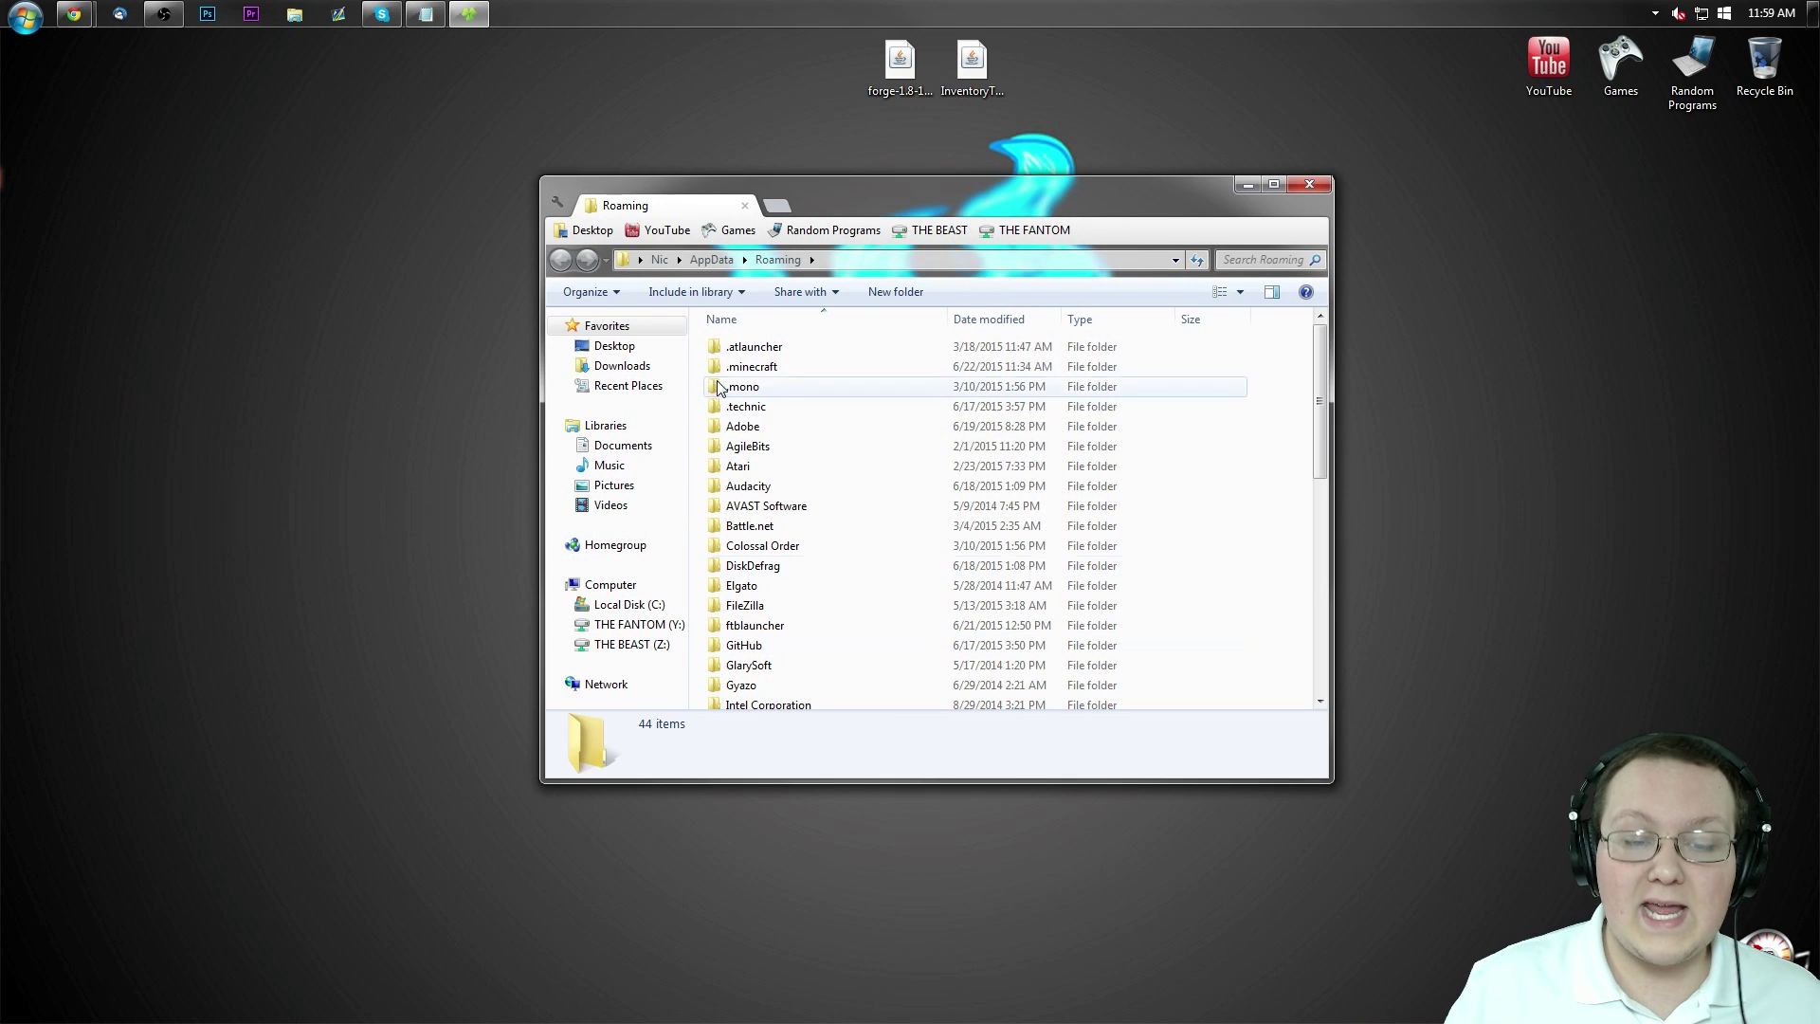
double_click(824, 373)
left_click(731, 453)
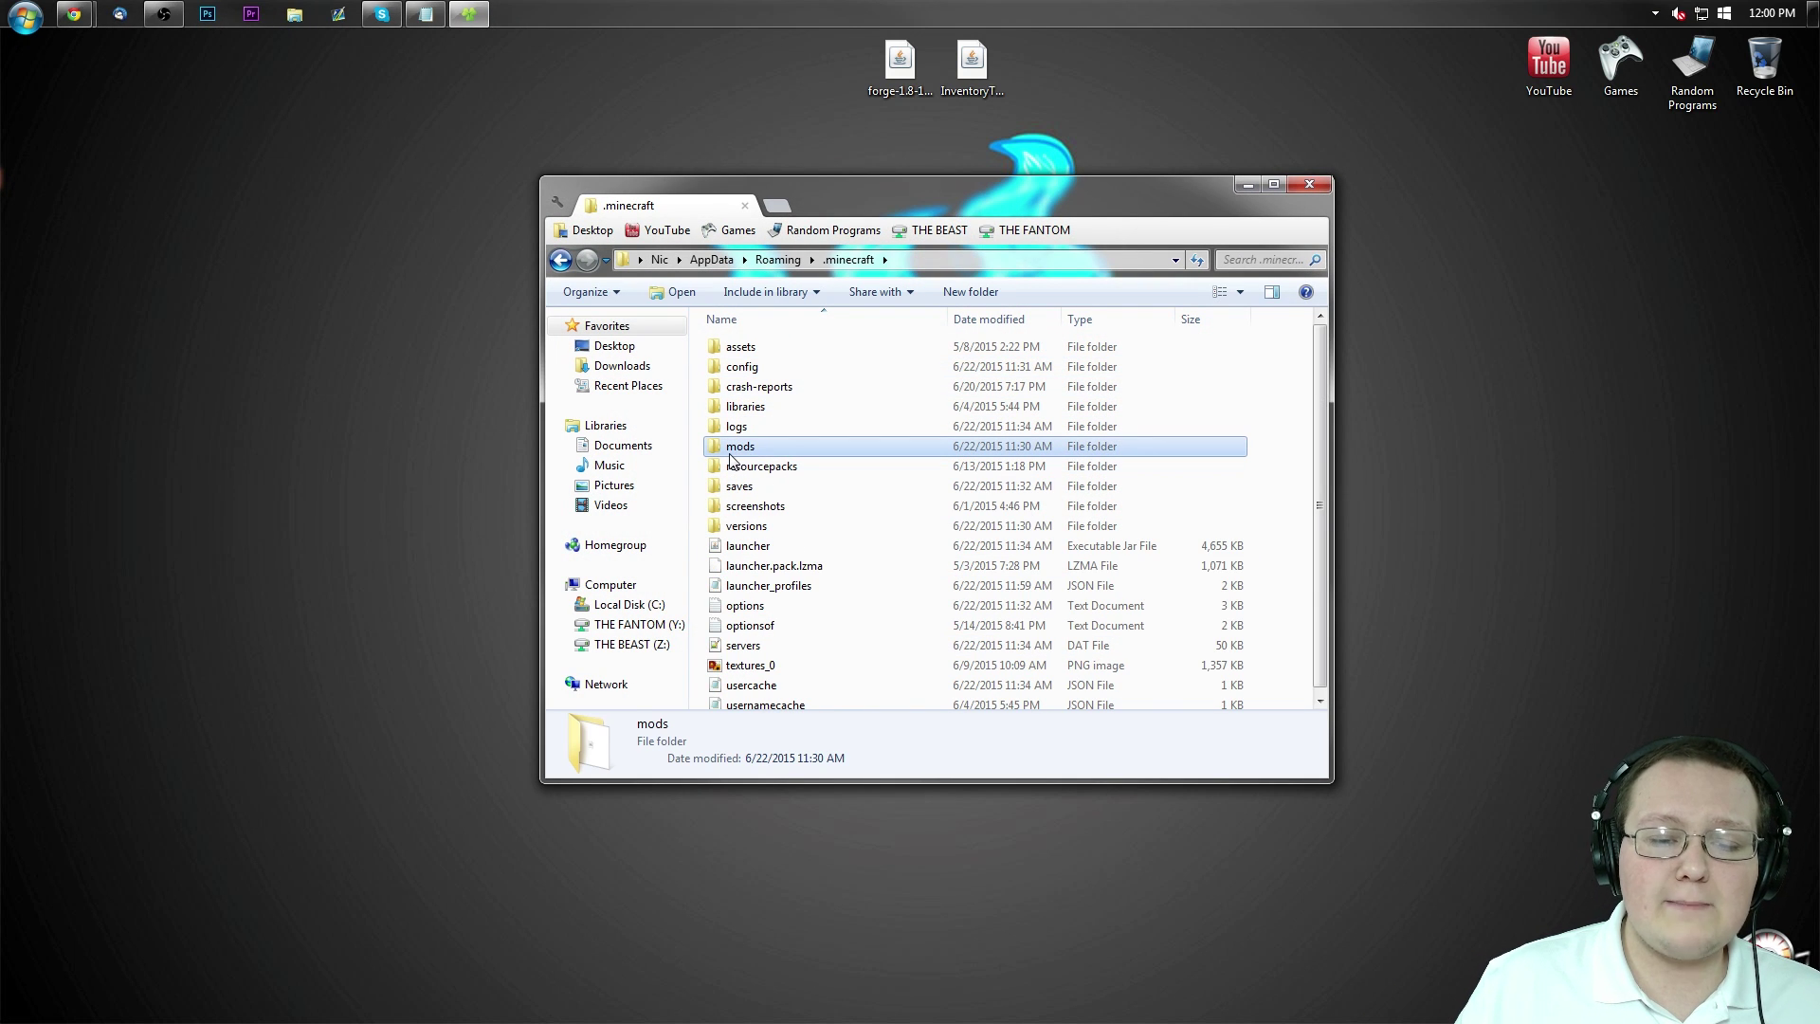
left_click_drag(731, 462, 1764, 62)
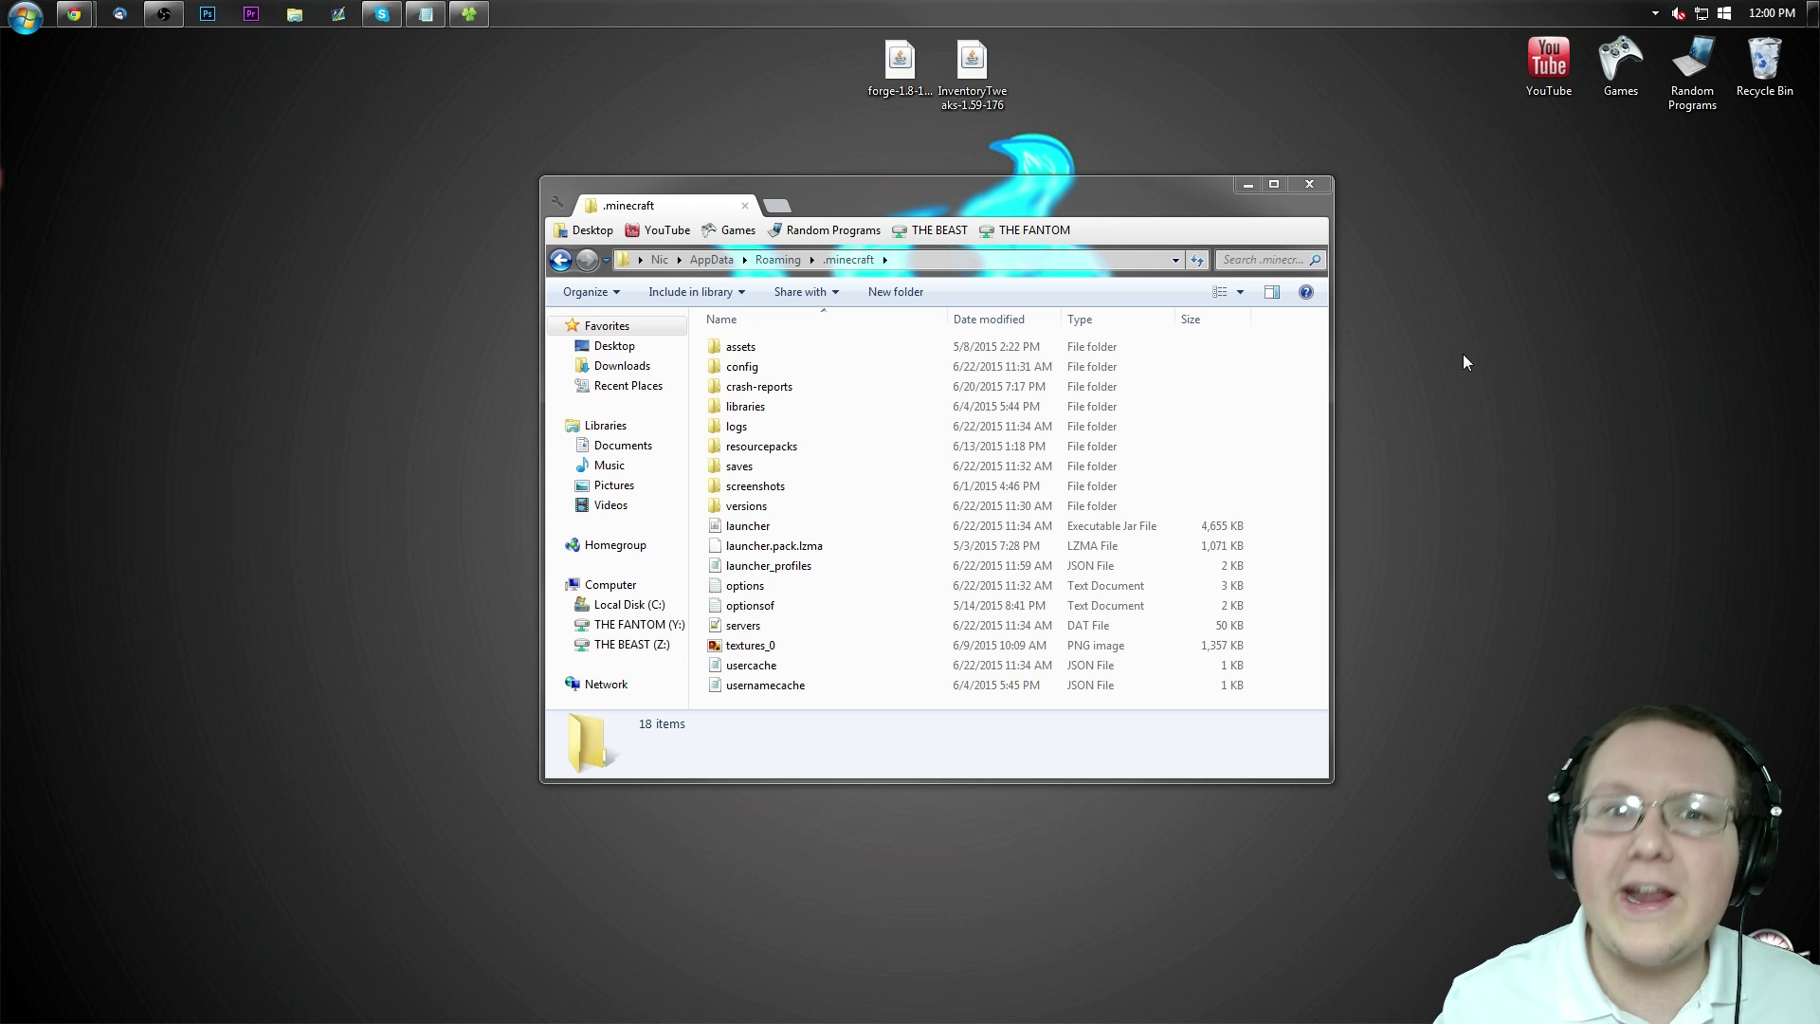
Create a new 'mods' folder in .minecraft and move the InventoryTweaks-1.59-176 jar into it.
right_click(1295, 453)
mouse_move(1372, 679)
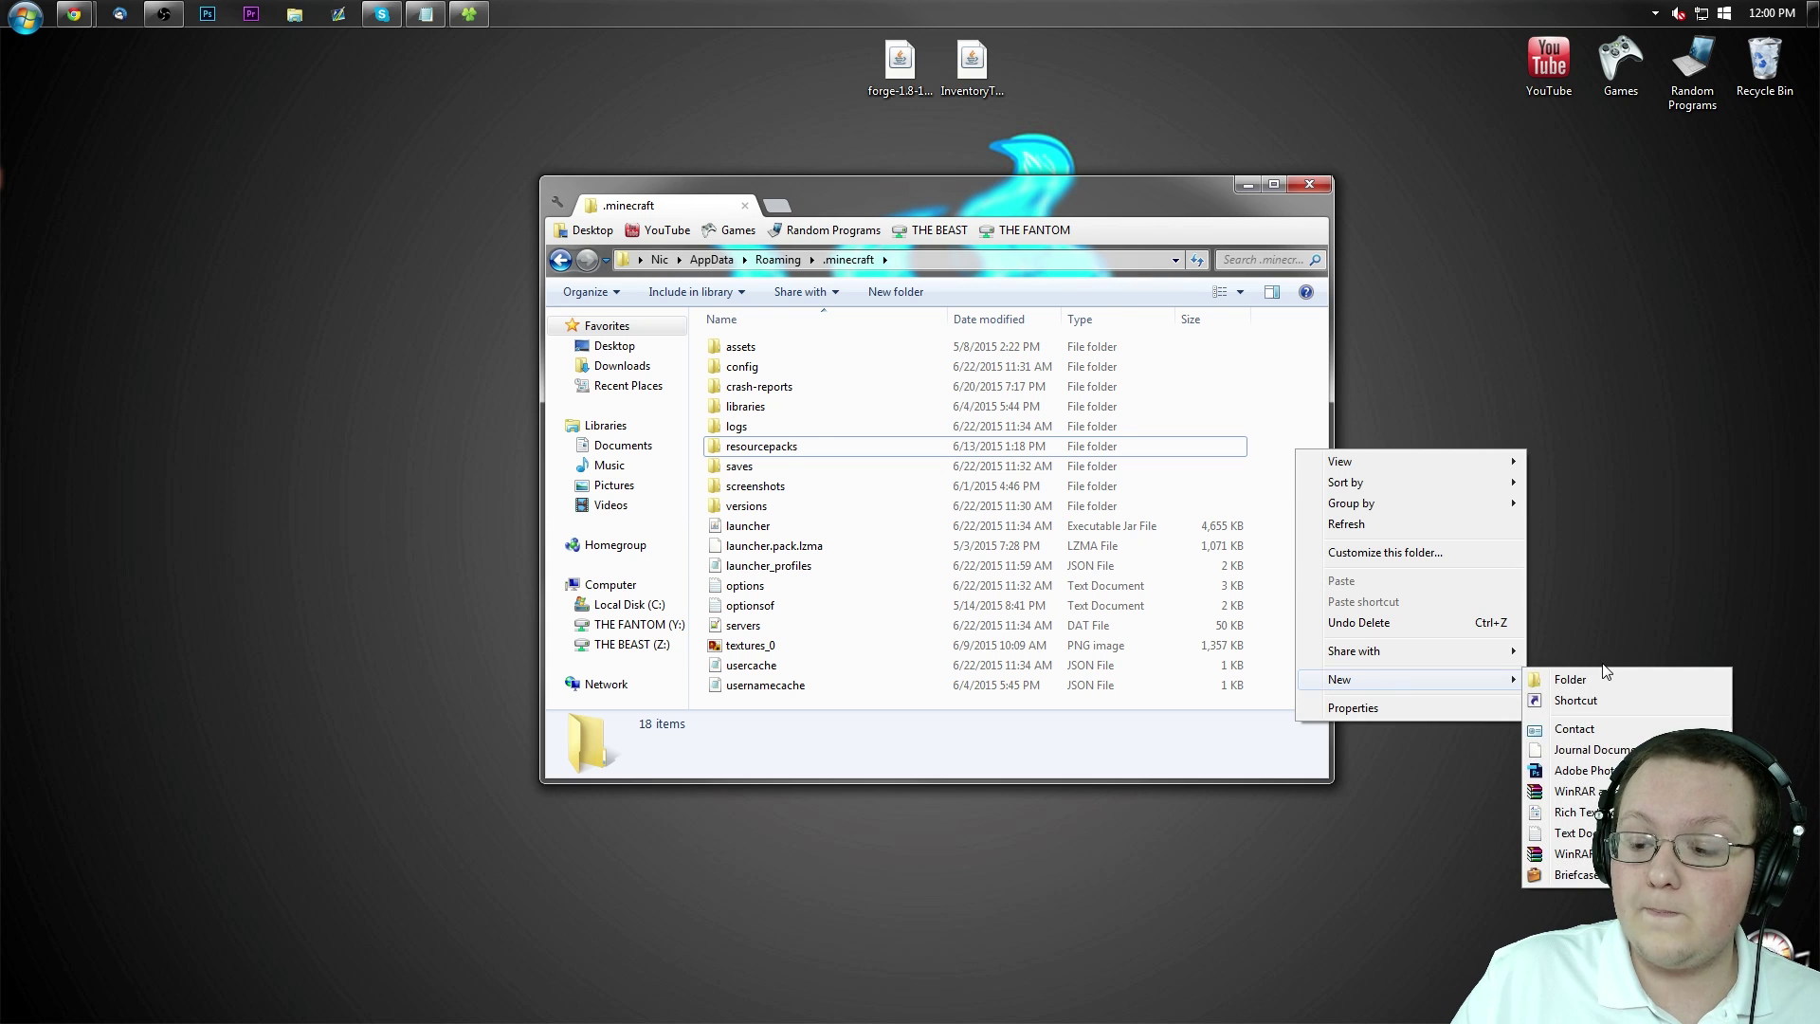
left_click(1590, 675)
type("m")
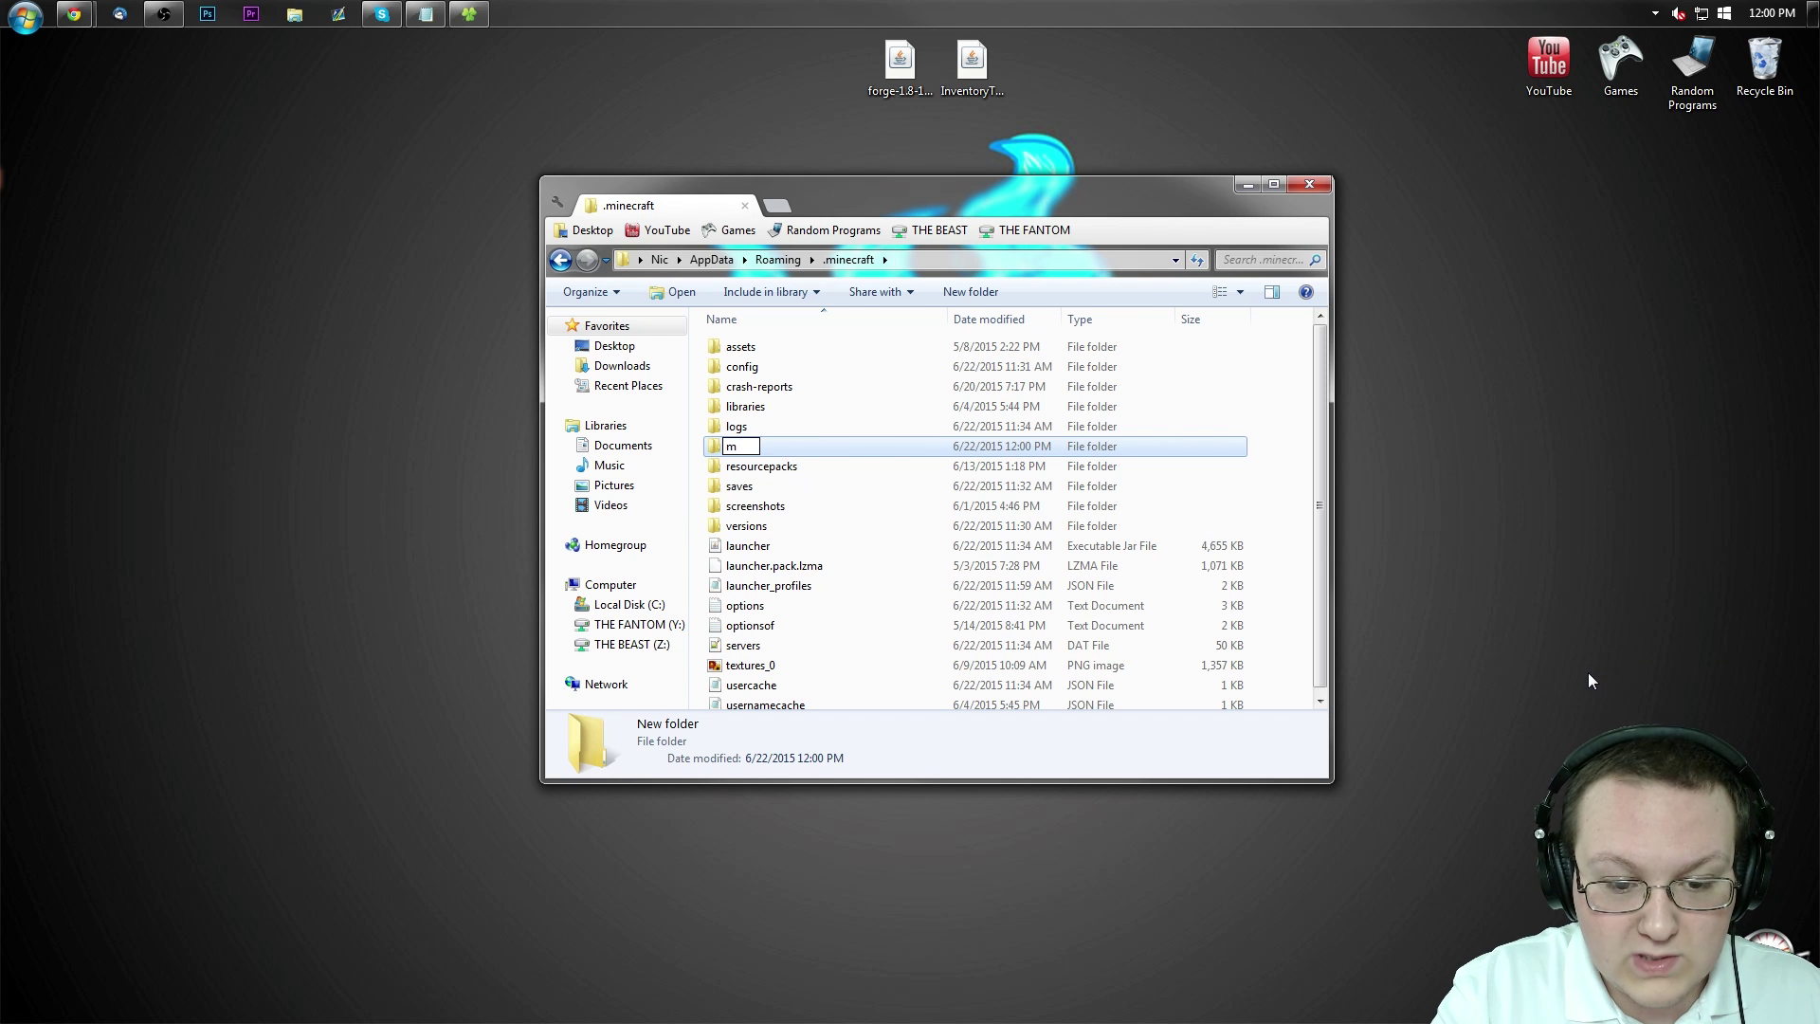
type("ods")
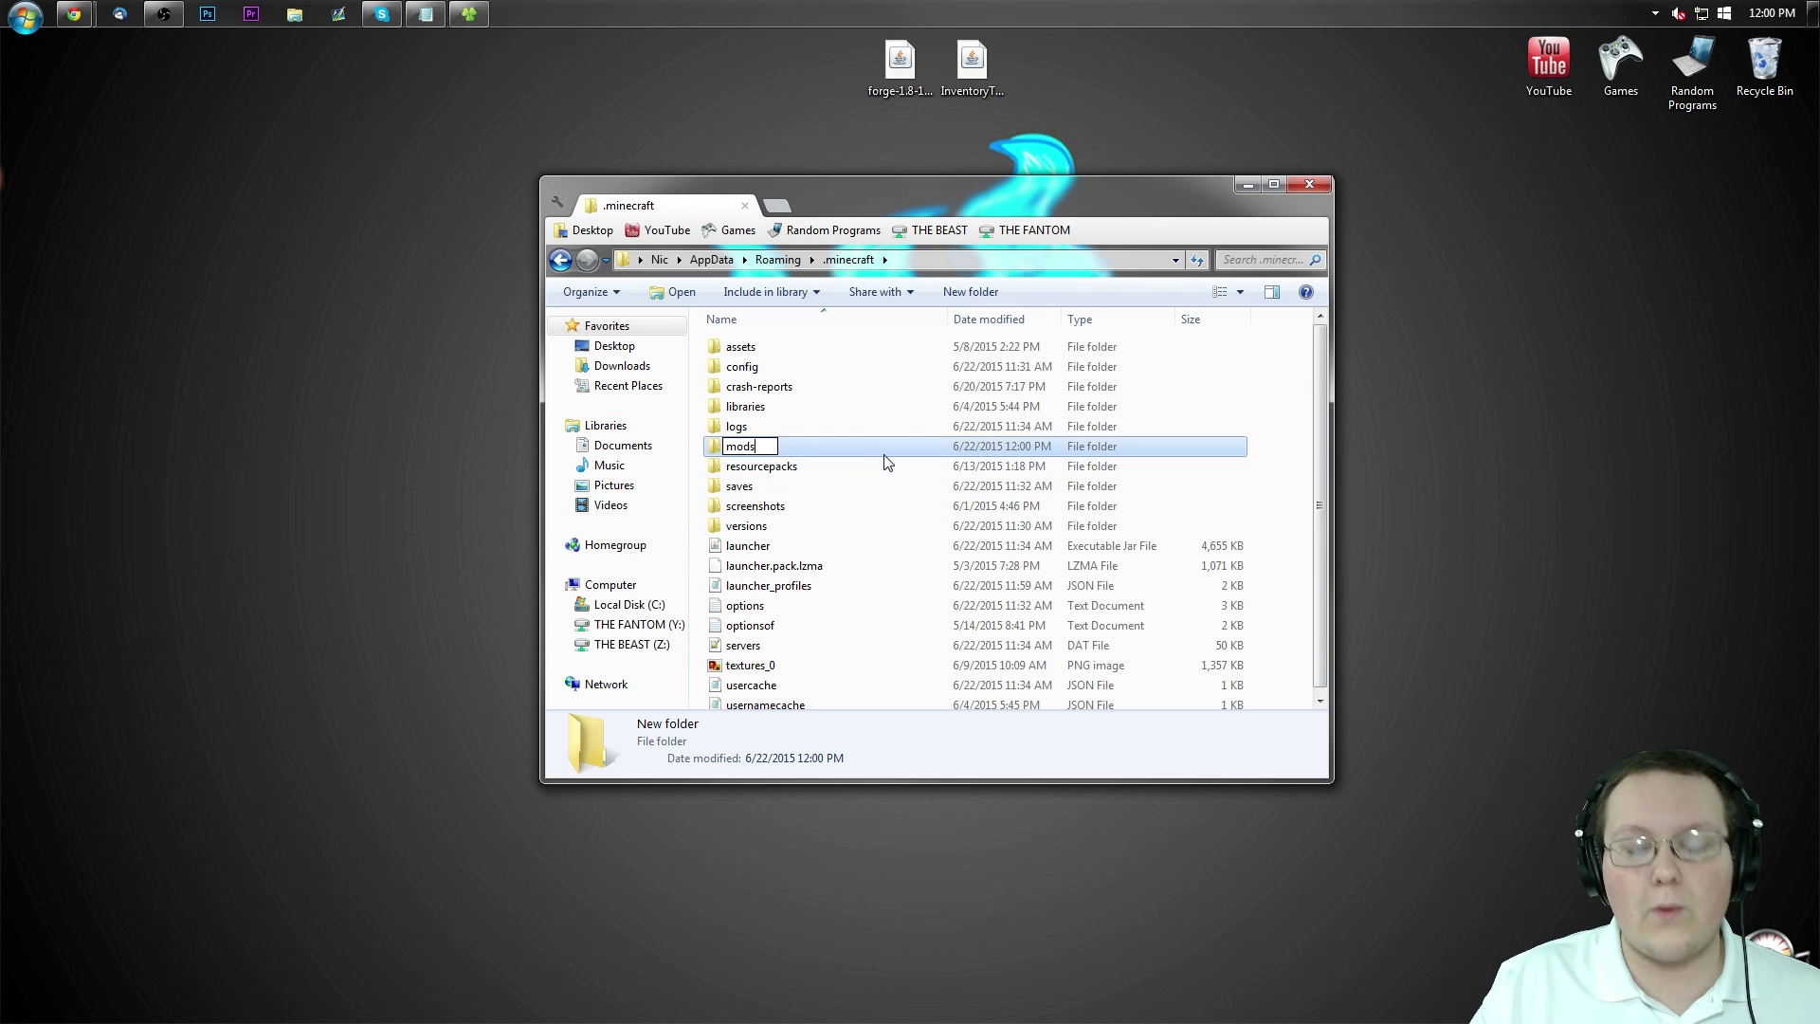
key("Return")
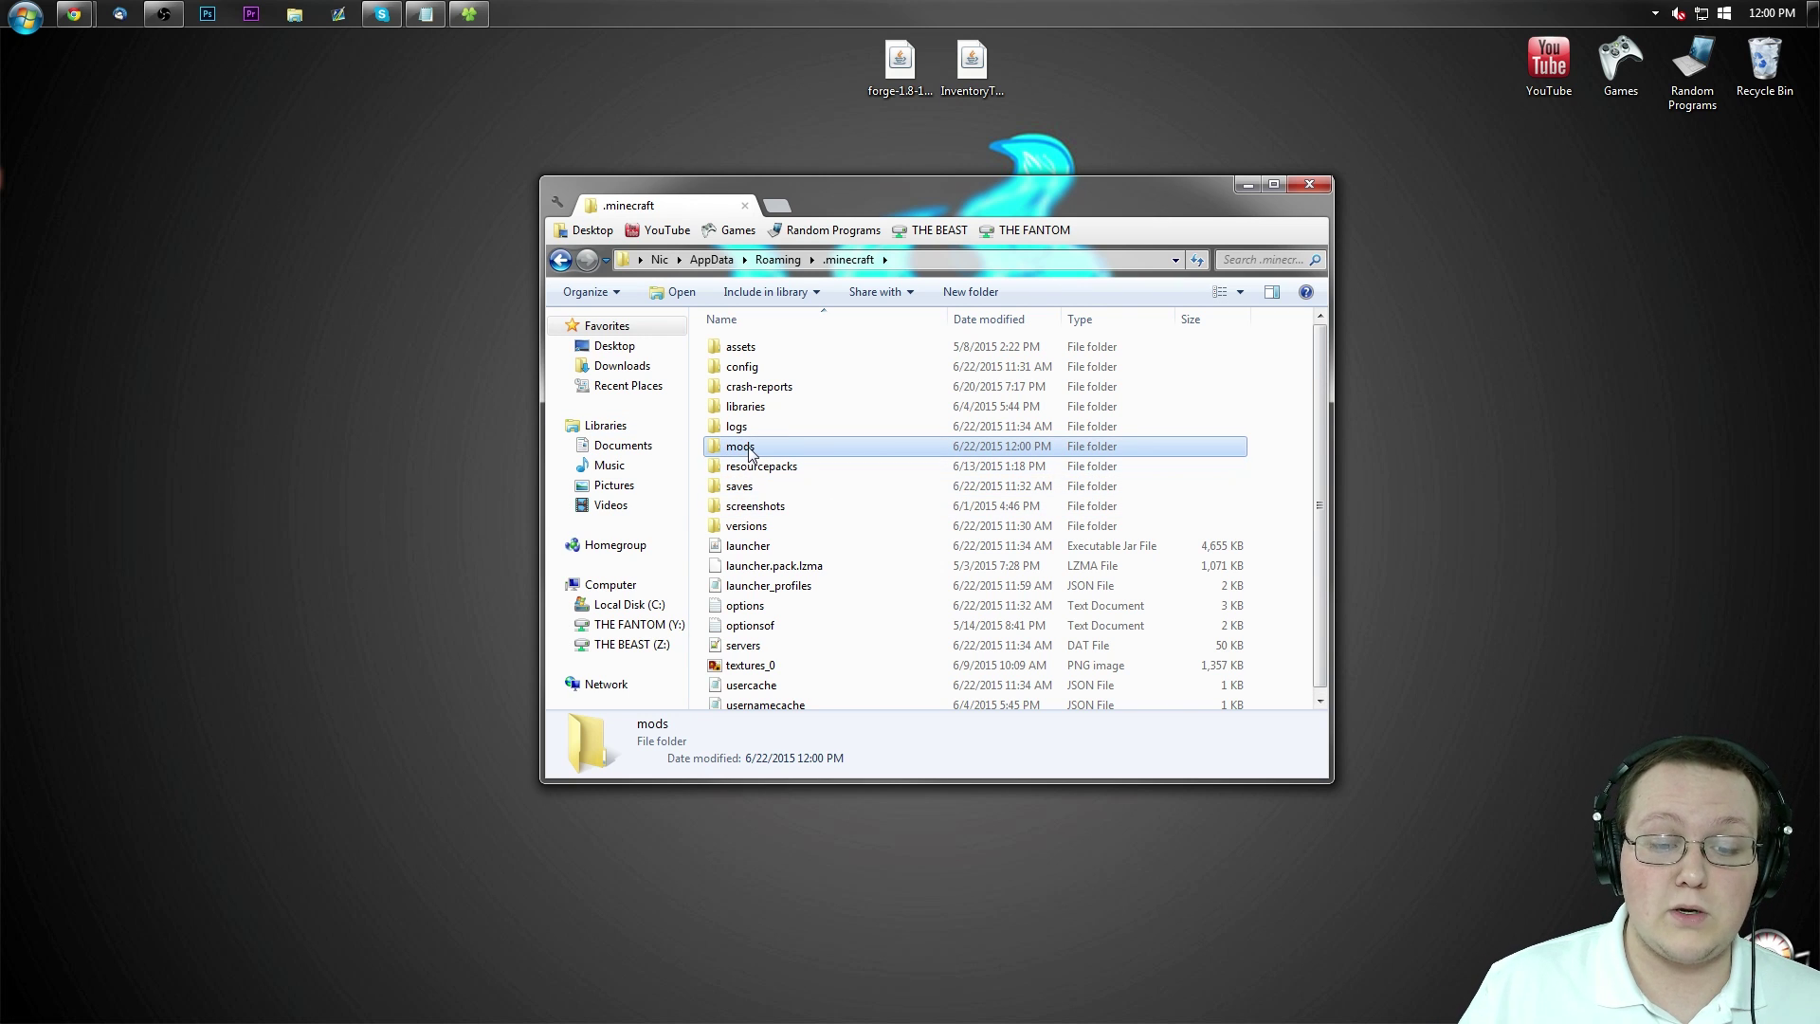
double_click(749, 451)
mouse_move(1005, 93)
left_mouse_down()
mouse_move(990, 107)
mouse_move(1145, 436)
left_mouse_up()
Delete the Forge installer from the desktop and launch Minecraft from Games > Minecraft.
left_click(1316, 186)
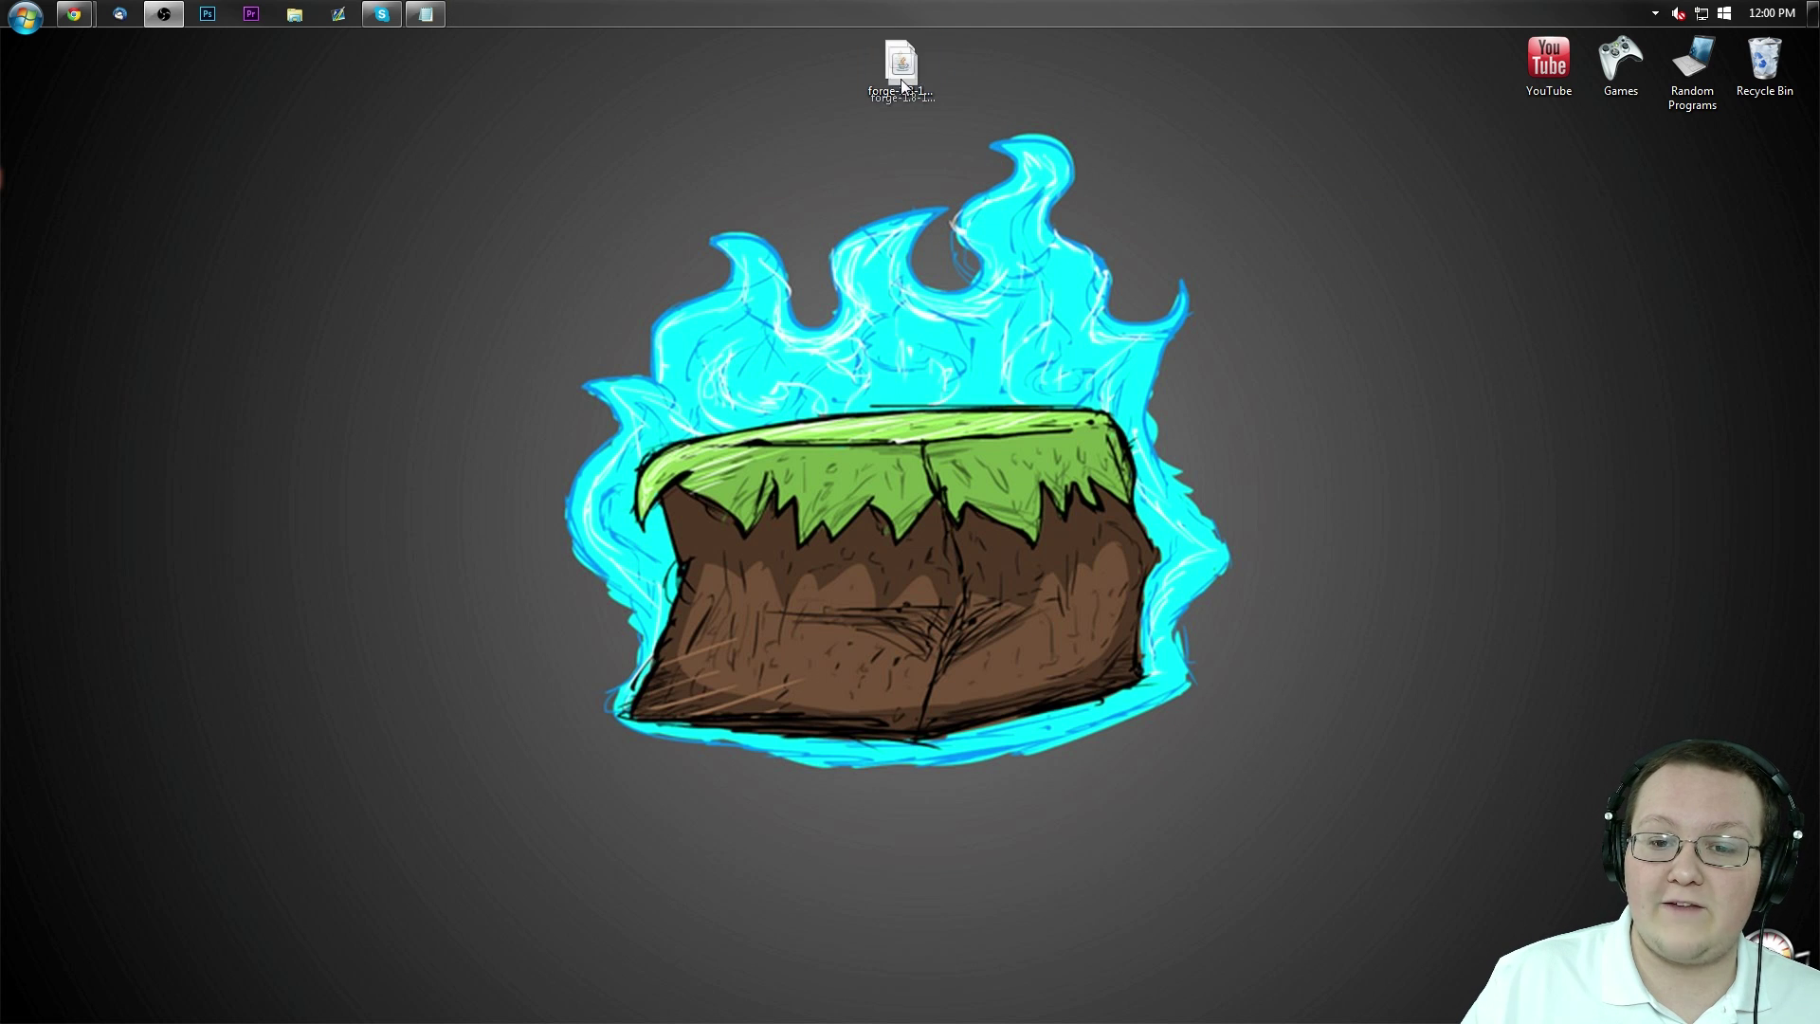
mouse_move(901, 78)
left_mouse_down()
mouse_move(1661, 150)
mouse_move(1761, 63)
left_mouse_up()
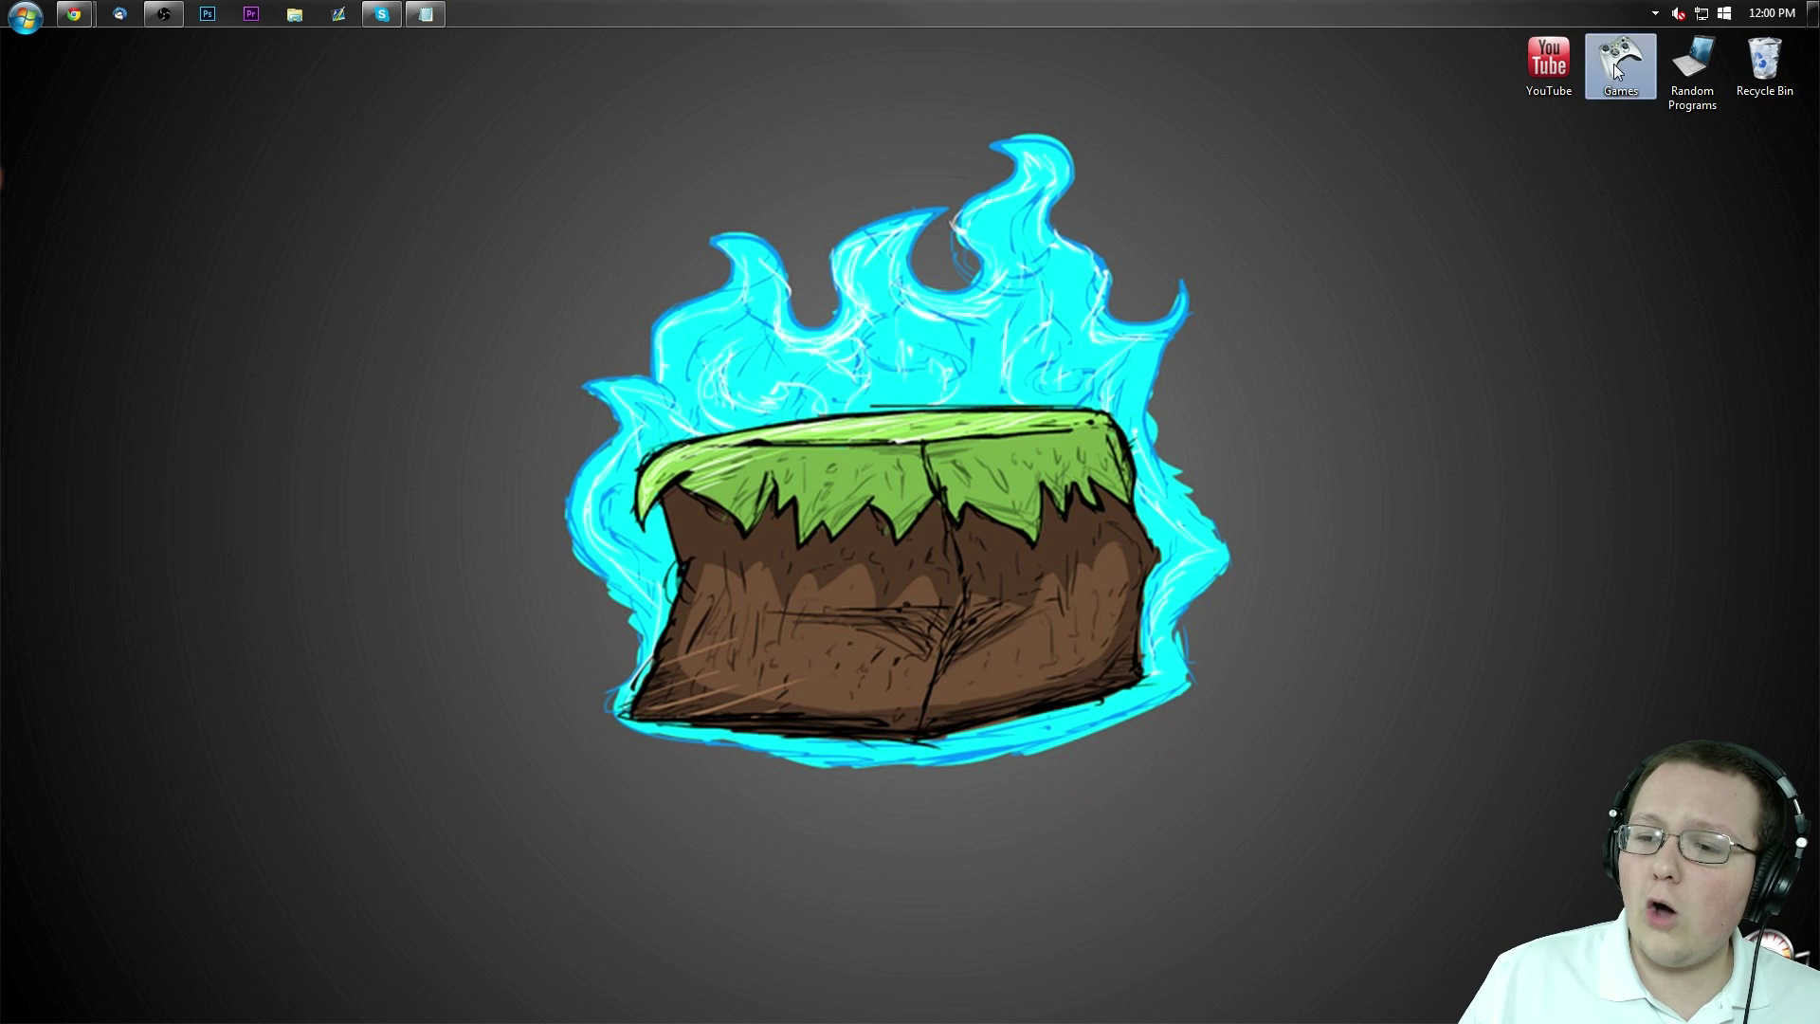
double_click(1617, 71)
double_click(775, 491)
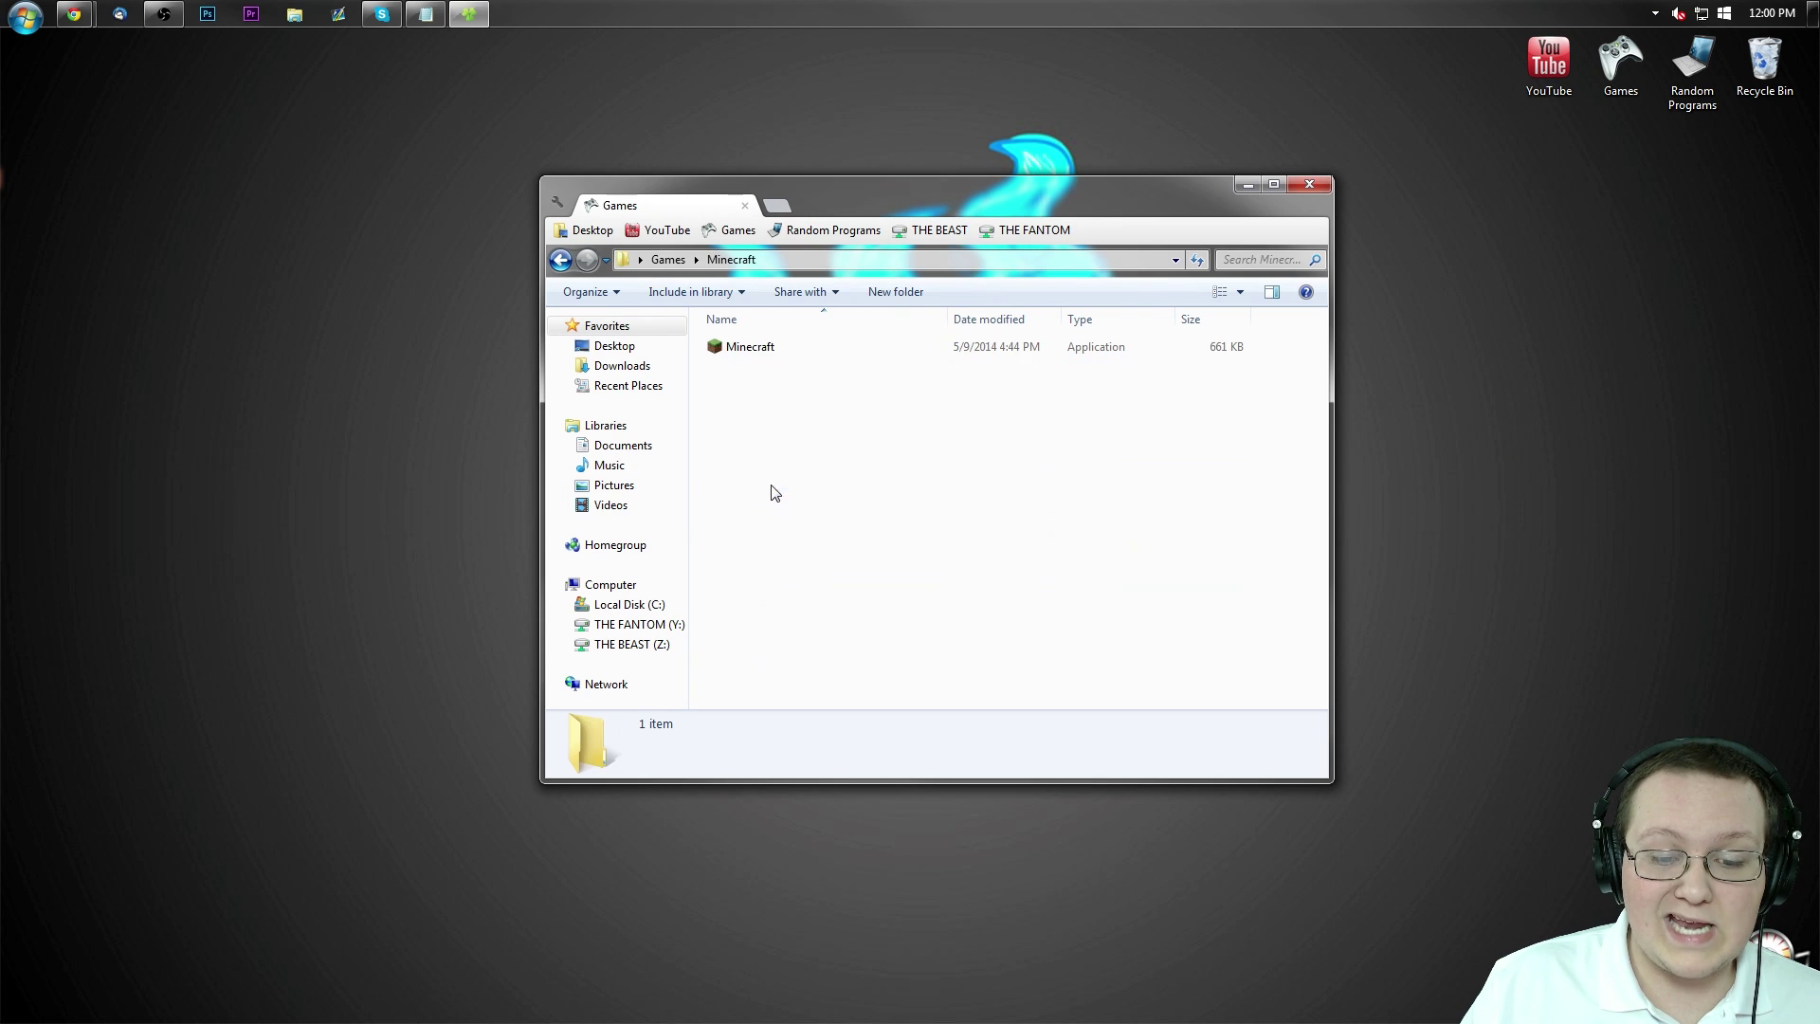
double_click(804, 343)
left_click(1311, 184)
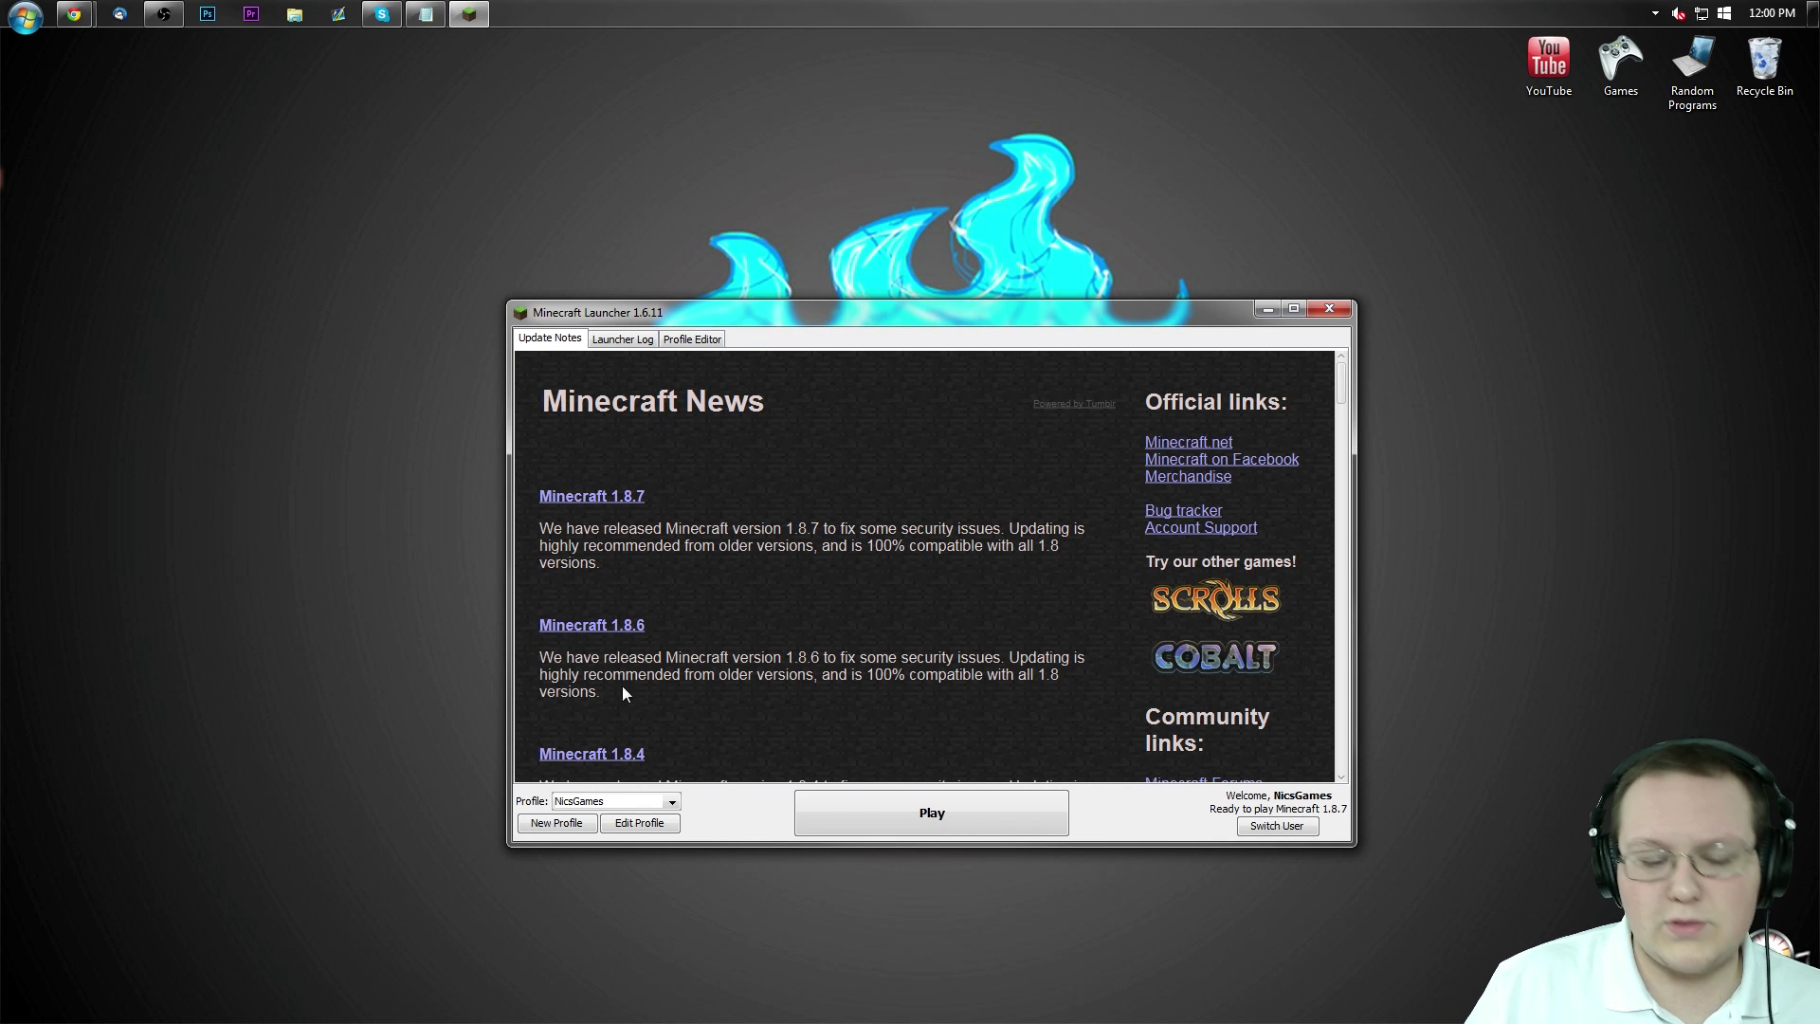
Set the profile's version to release 1.8-Forge11.14.3.1450, save the profile, and press Play.
left_click(669, 802)
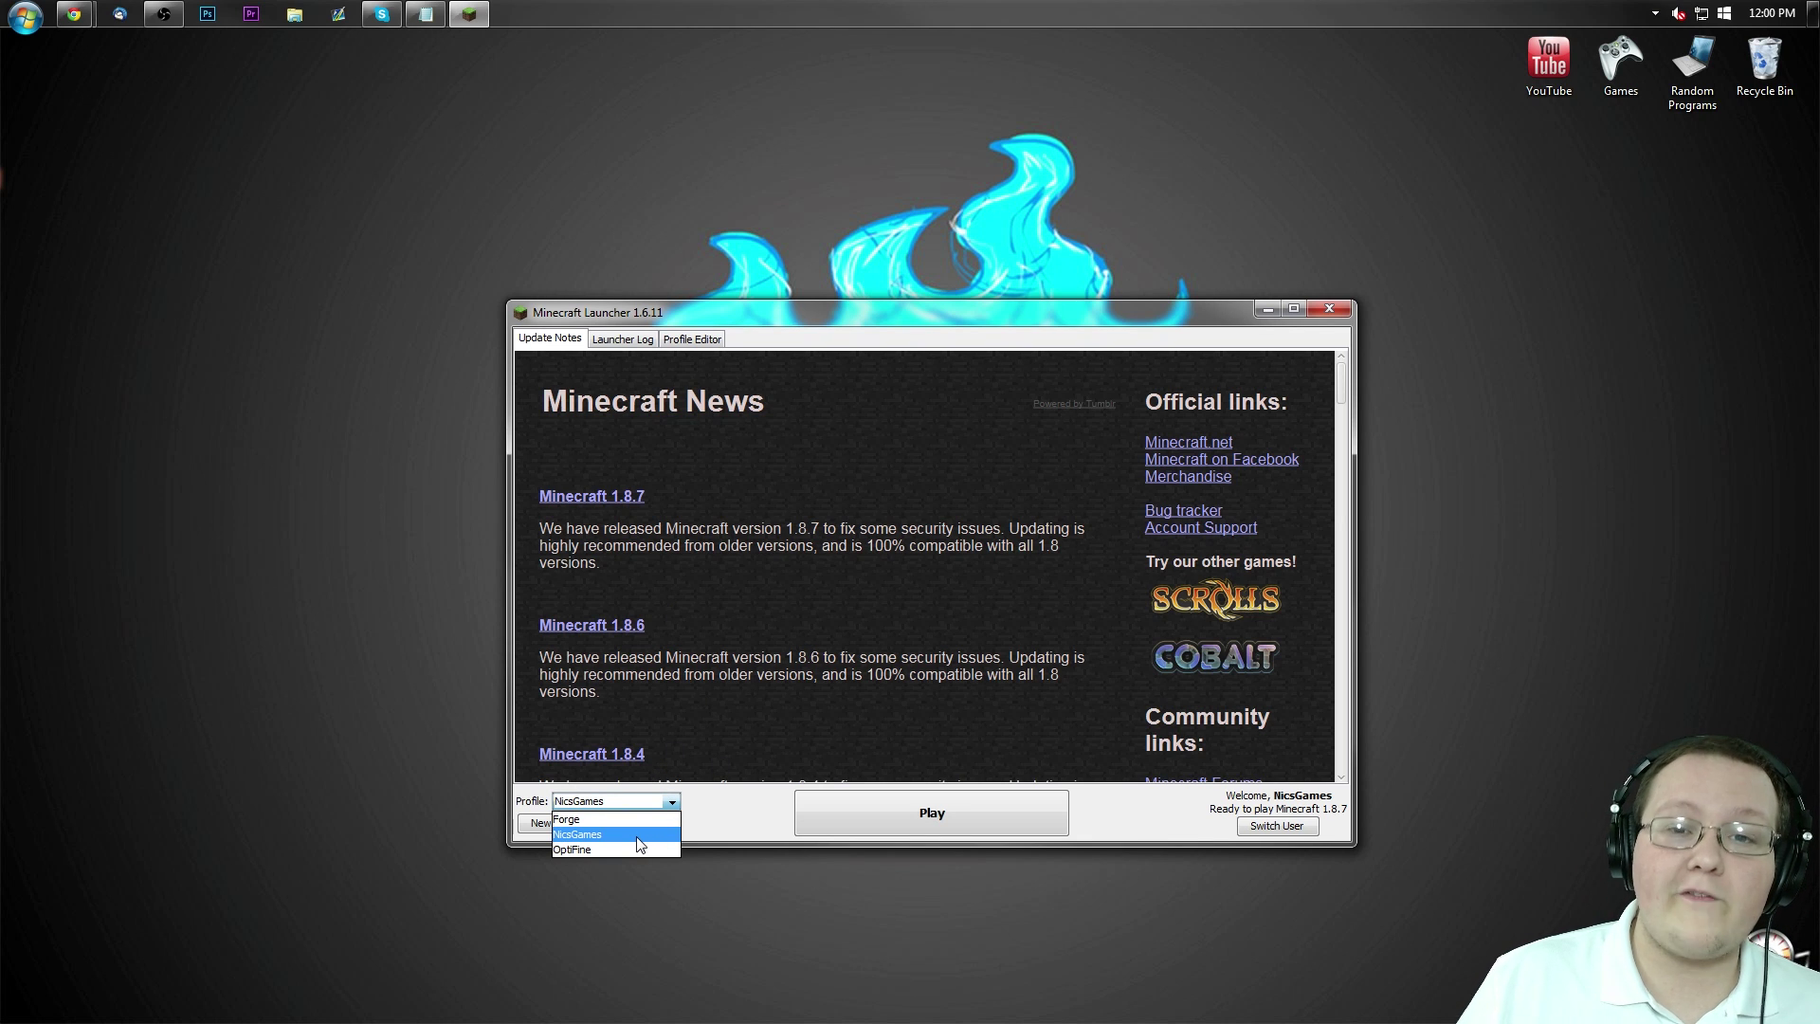
left_click(641, 845)
left_click(636, 830)
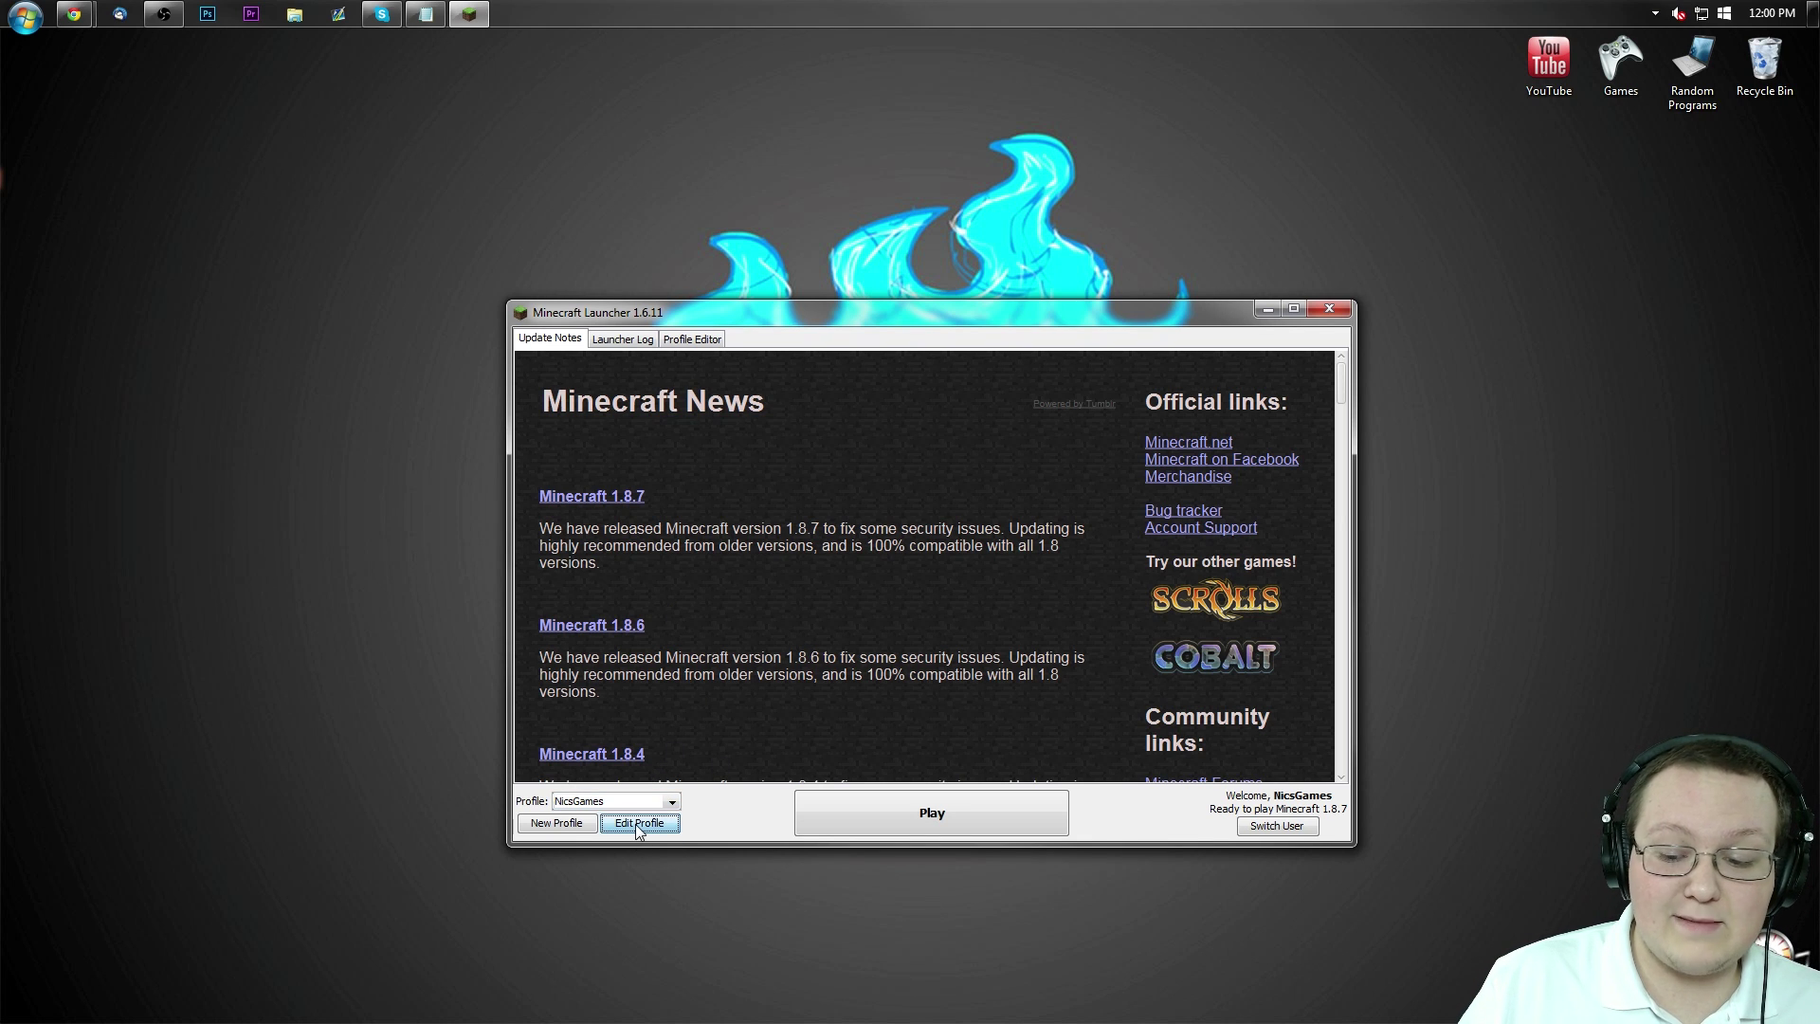
left_click(737, 652)
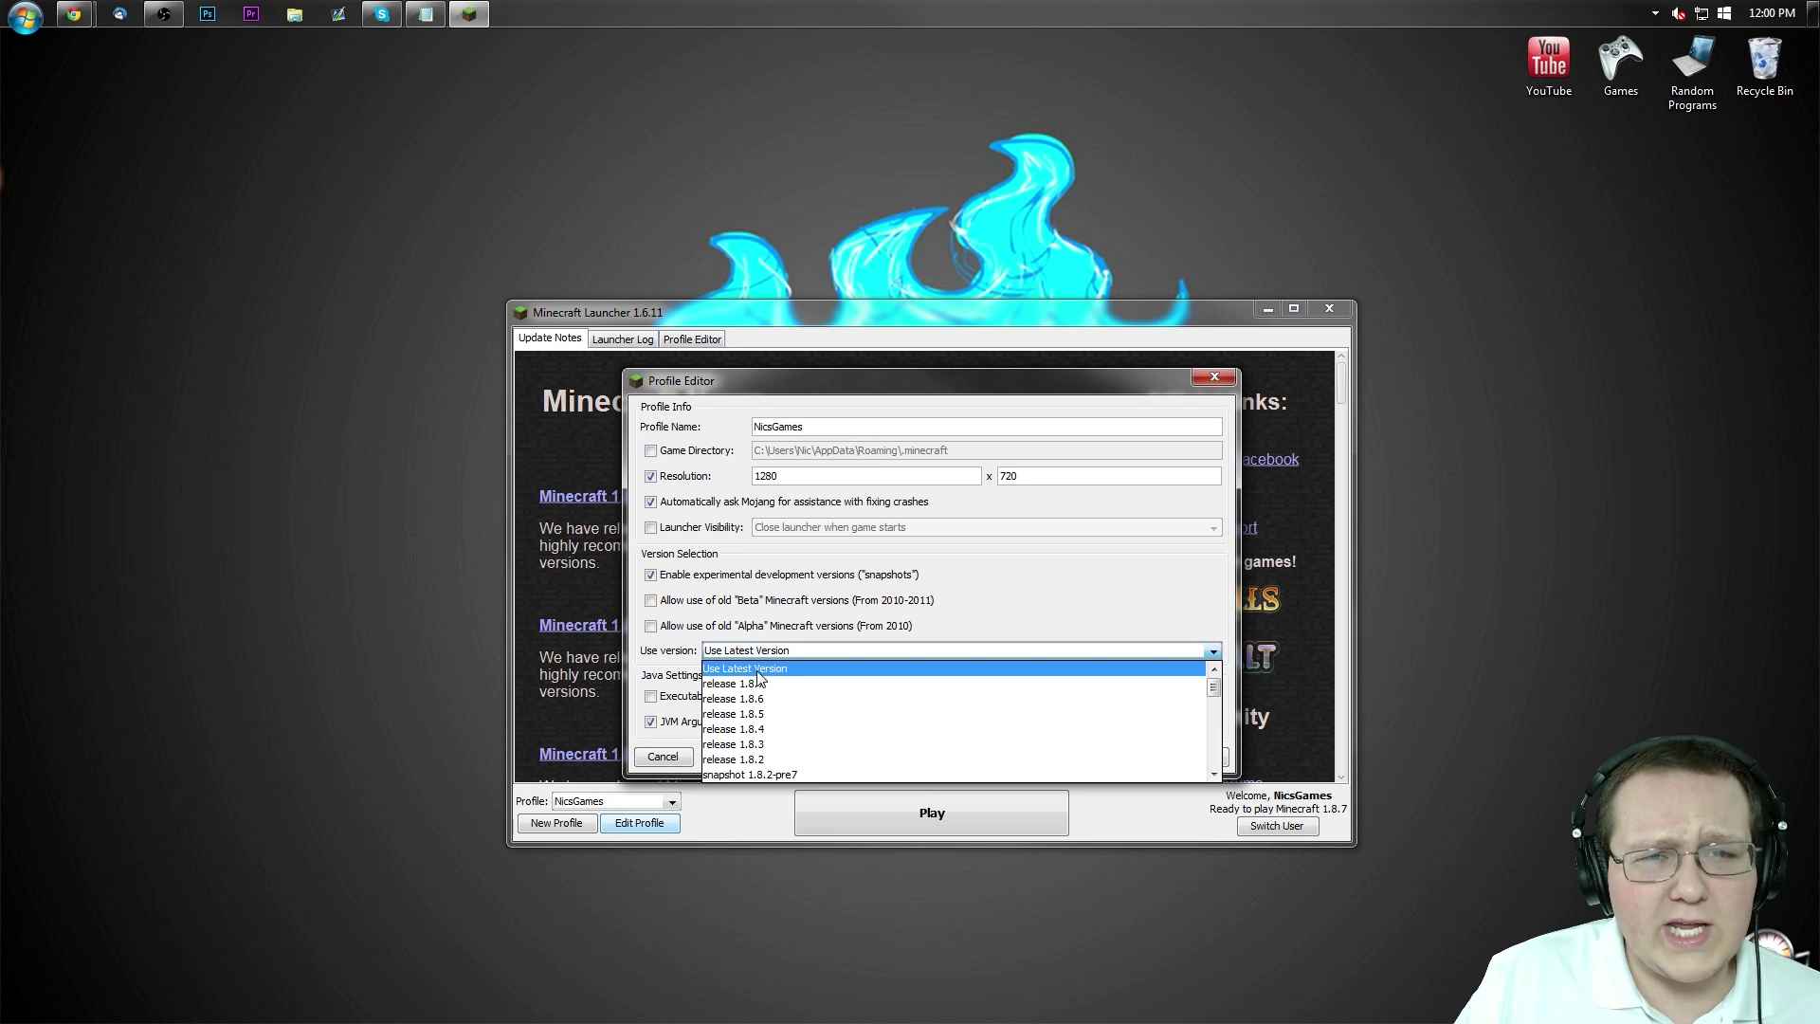
scroll(759, 676, "down", 20)
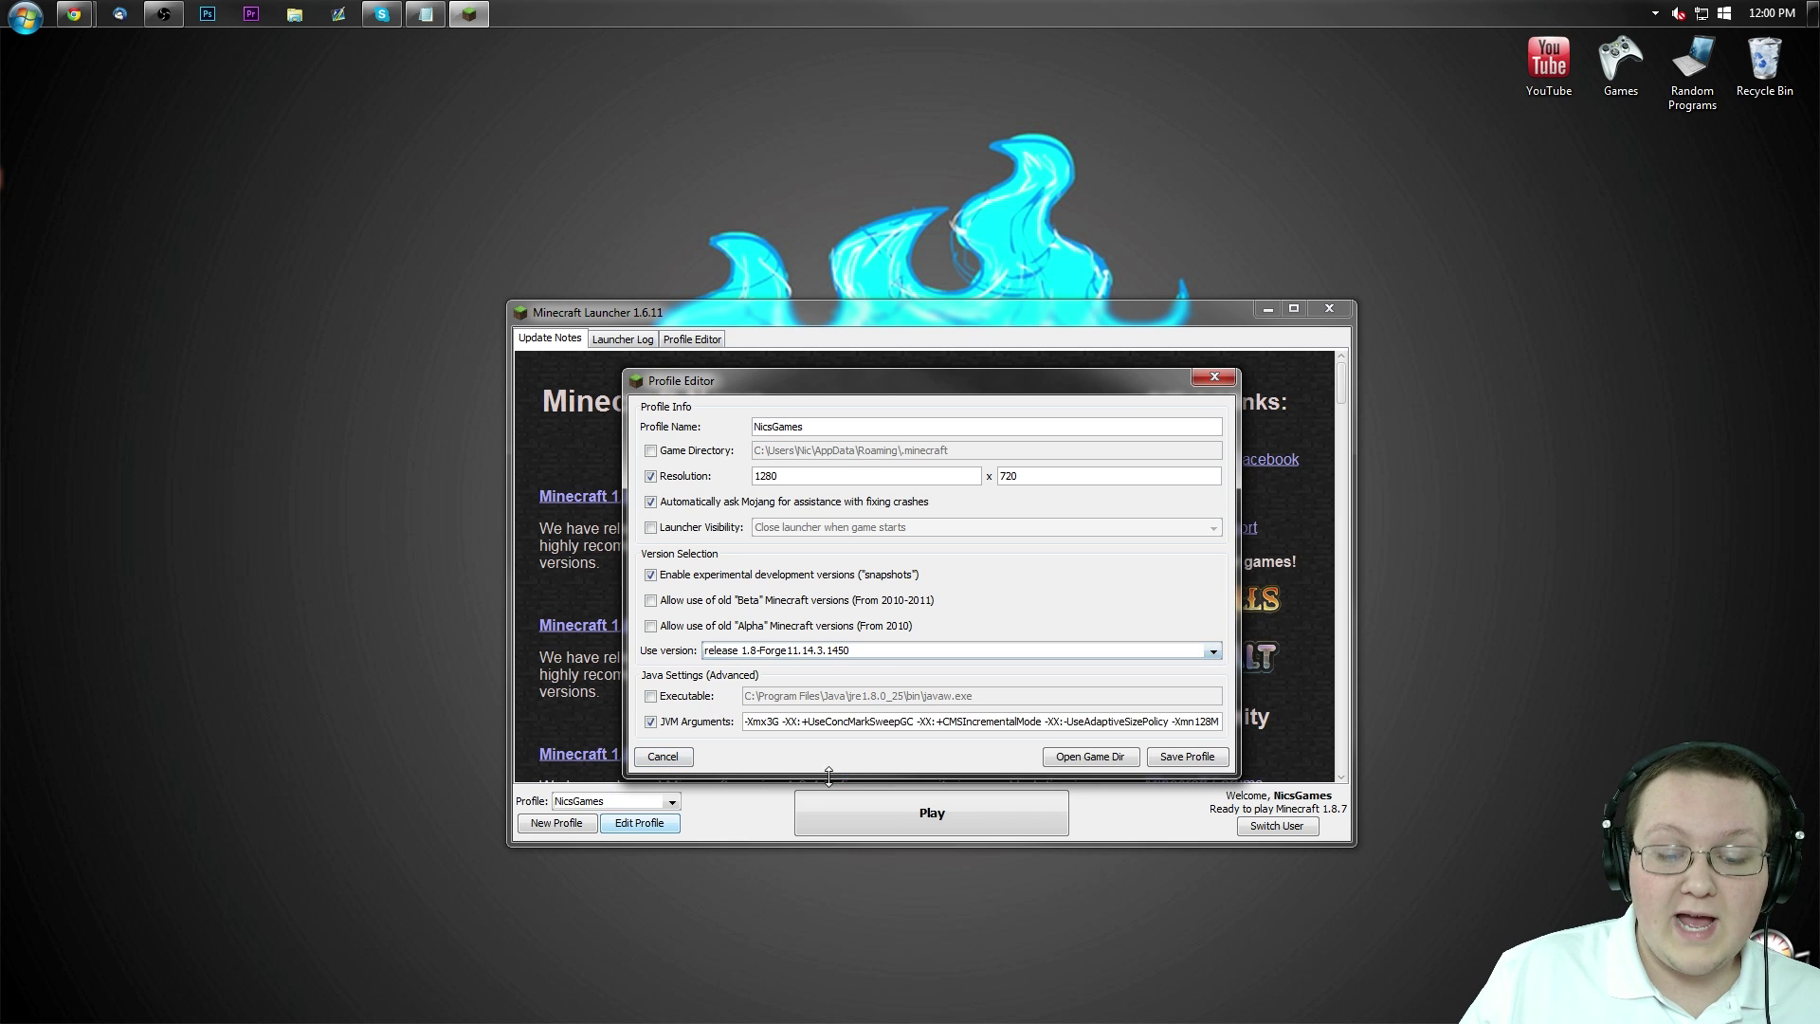
left_click(1187, 757)
left_click(932, 813)
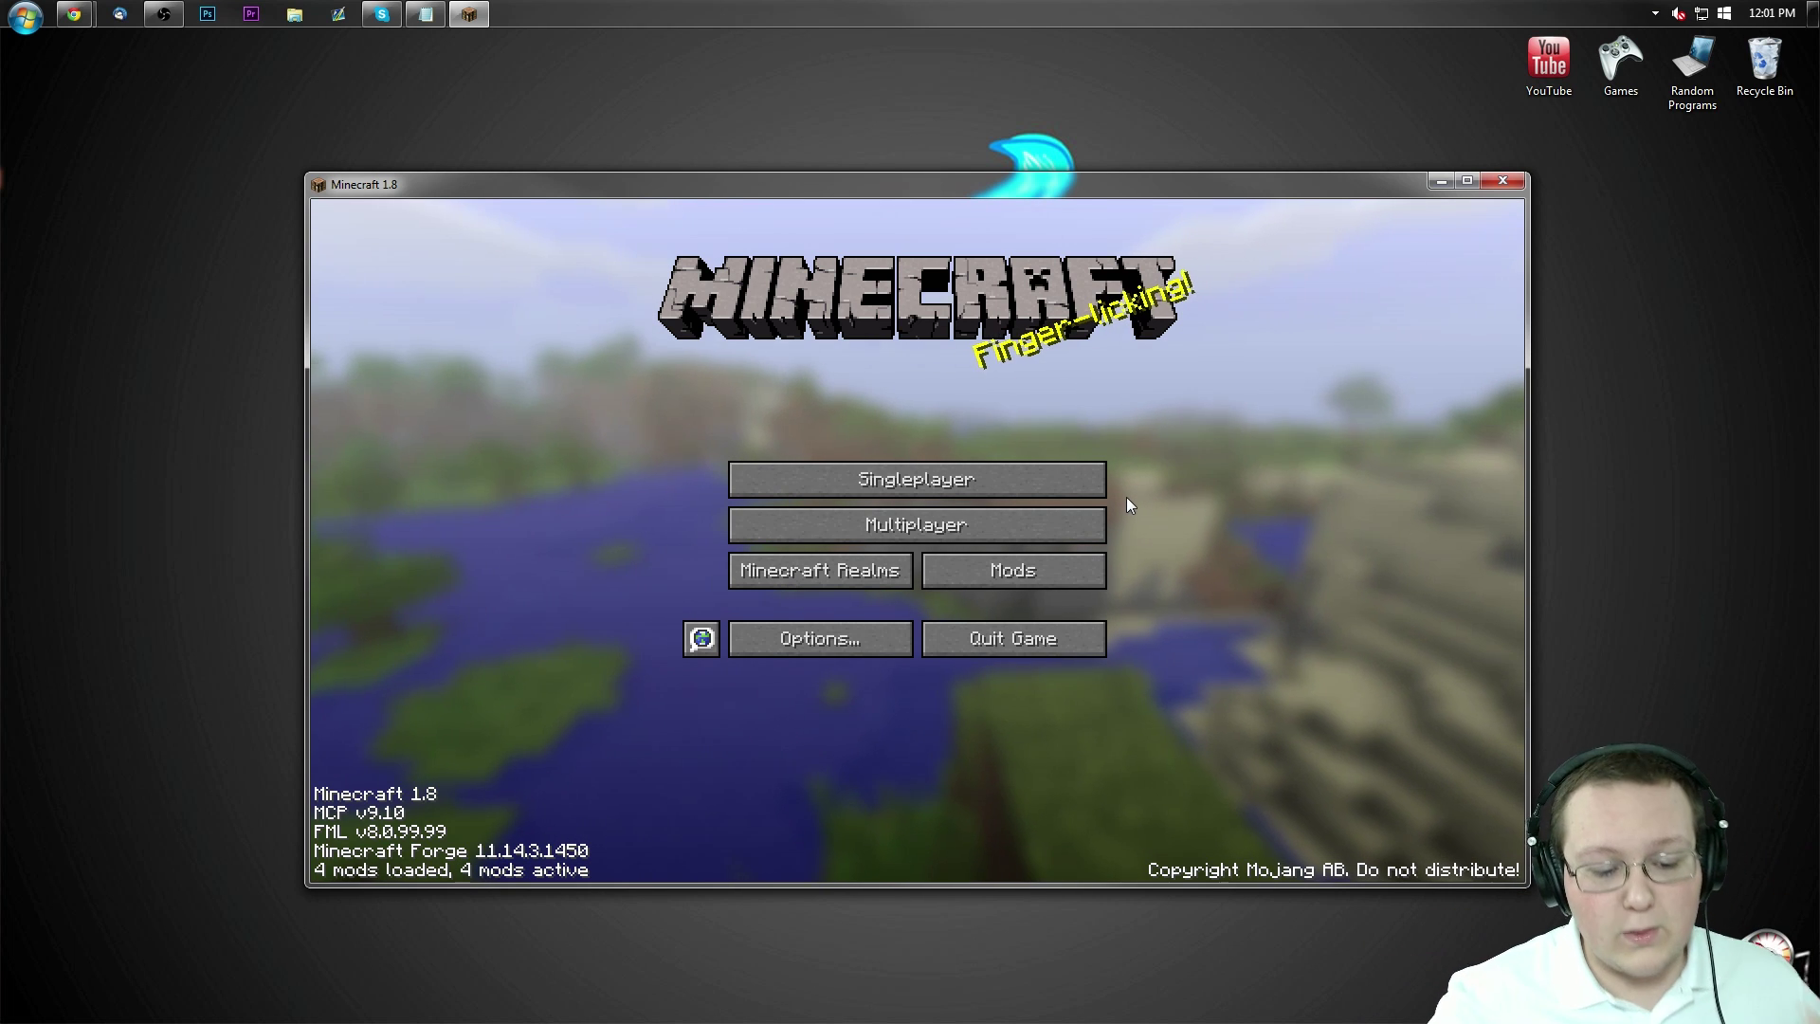
Check Inventory Tweaks in the Mods list, then load the Hardcore #2 singleplayer world.
left_click(1081, 567)
left_click(503, 595)
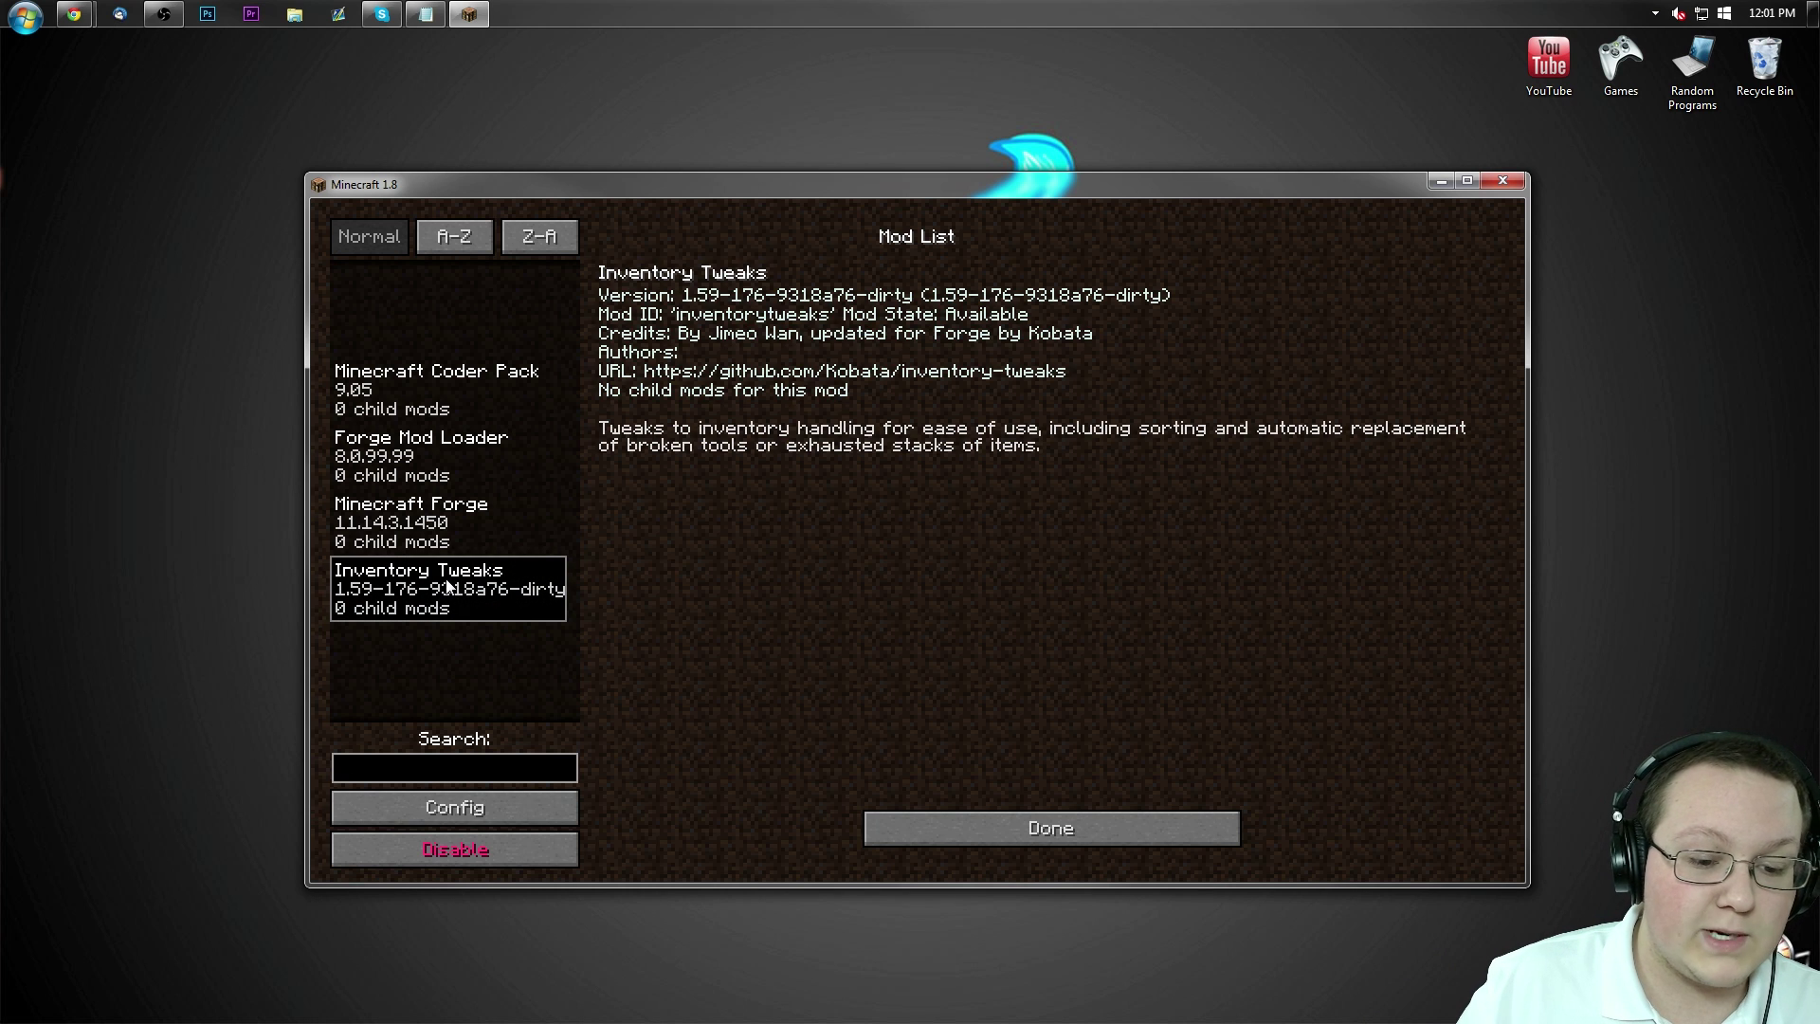
left_click(1117, 844)
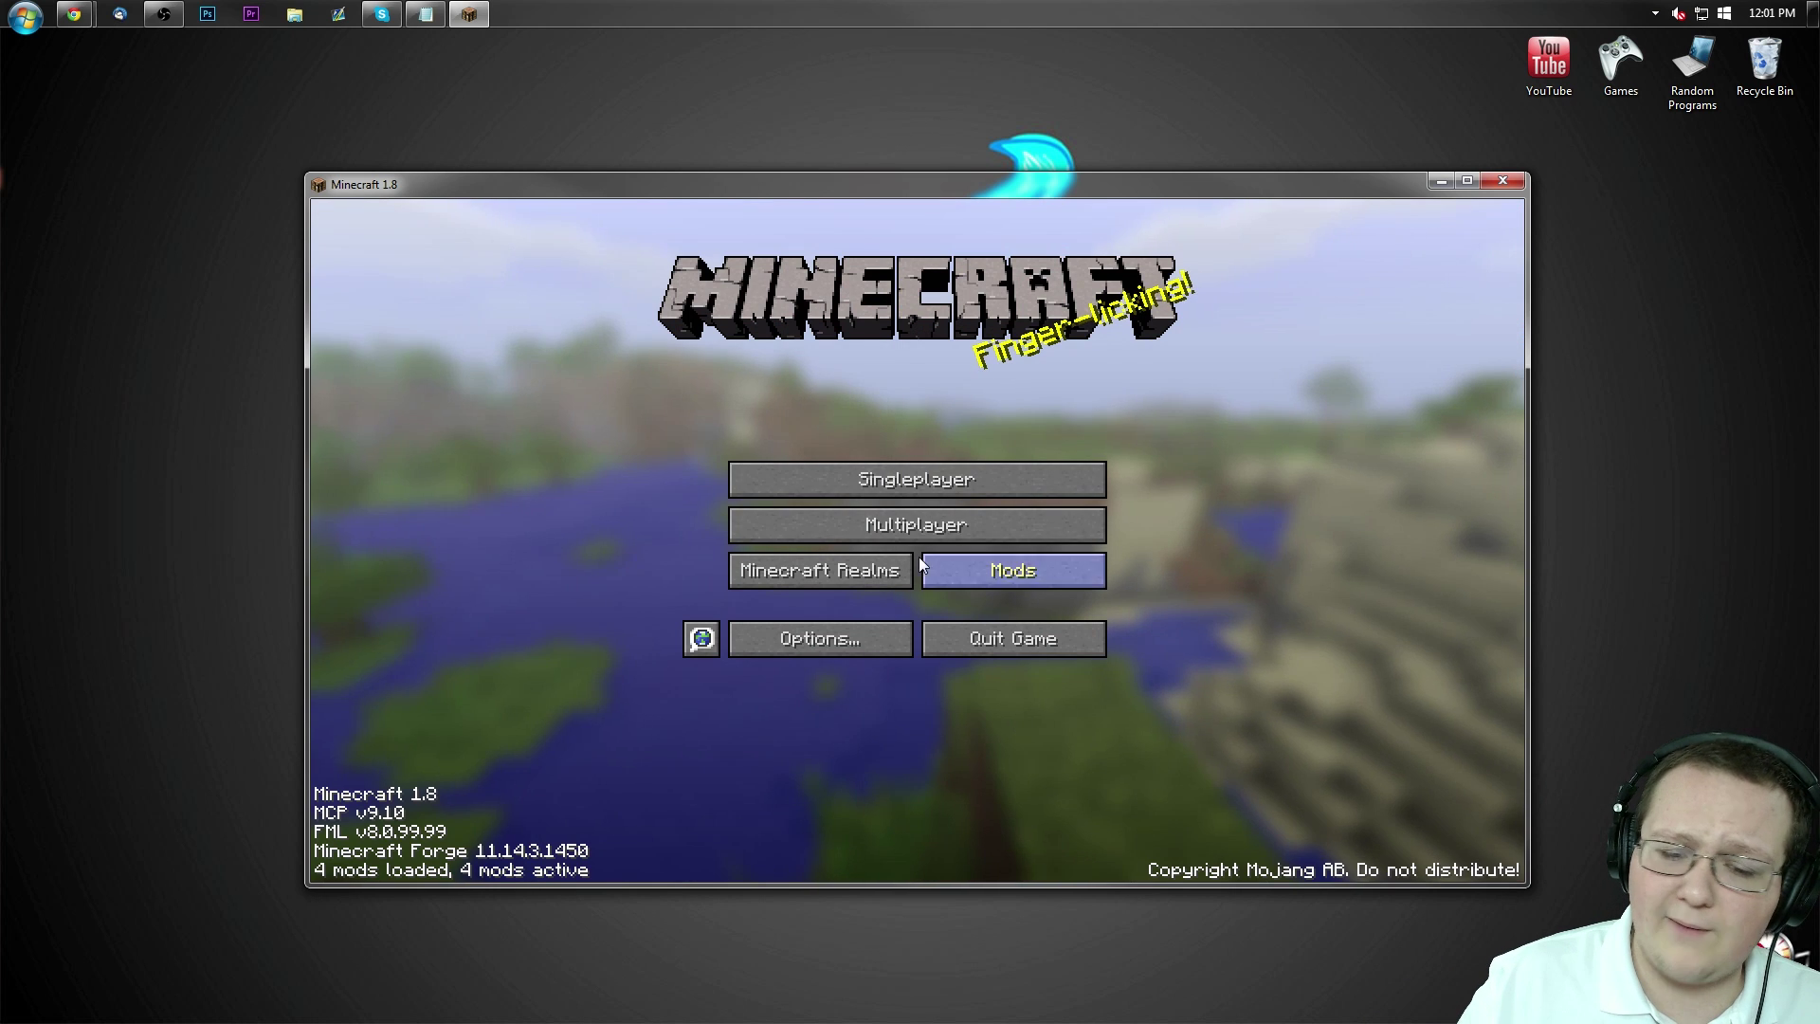
left_click(817, 475)
left_click(804, 433)
double_click(794, 441)
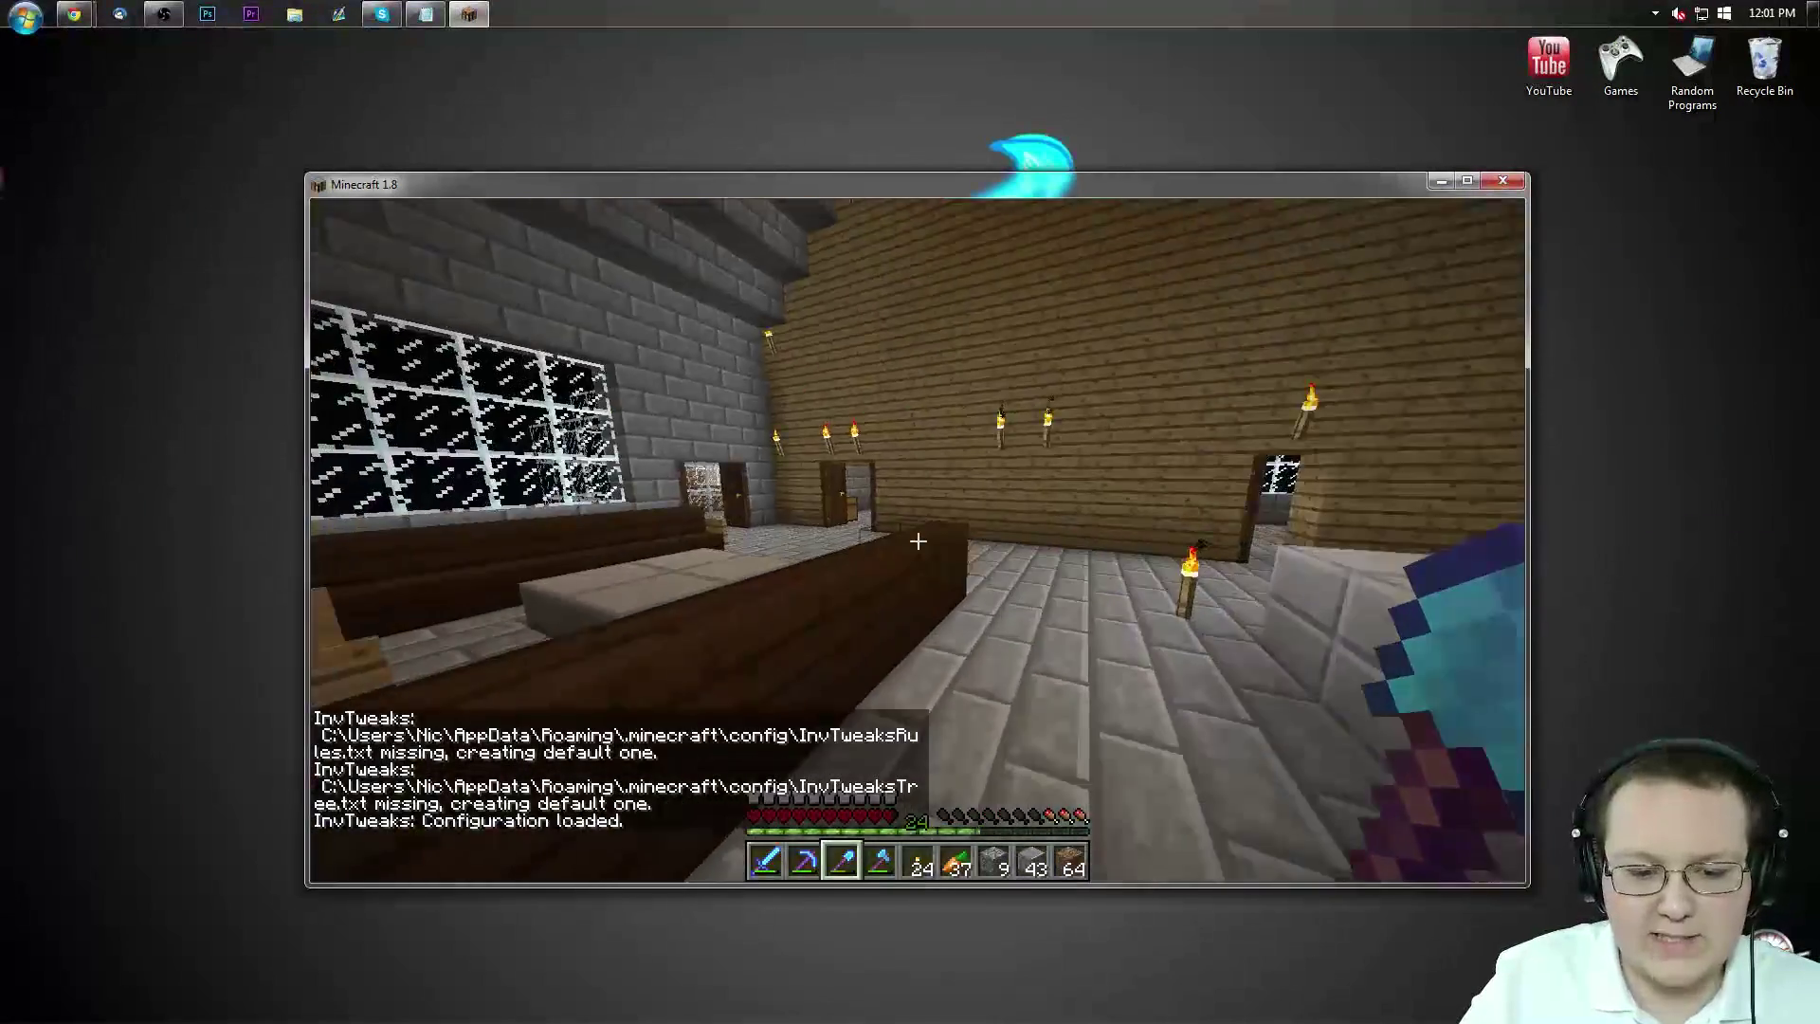
Walk to the large chest, open it, and shift items back and forth between chest and inventory.
key("w")
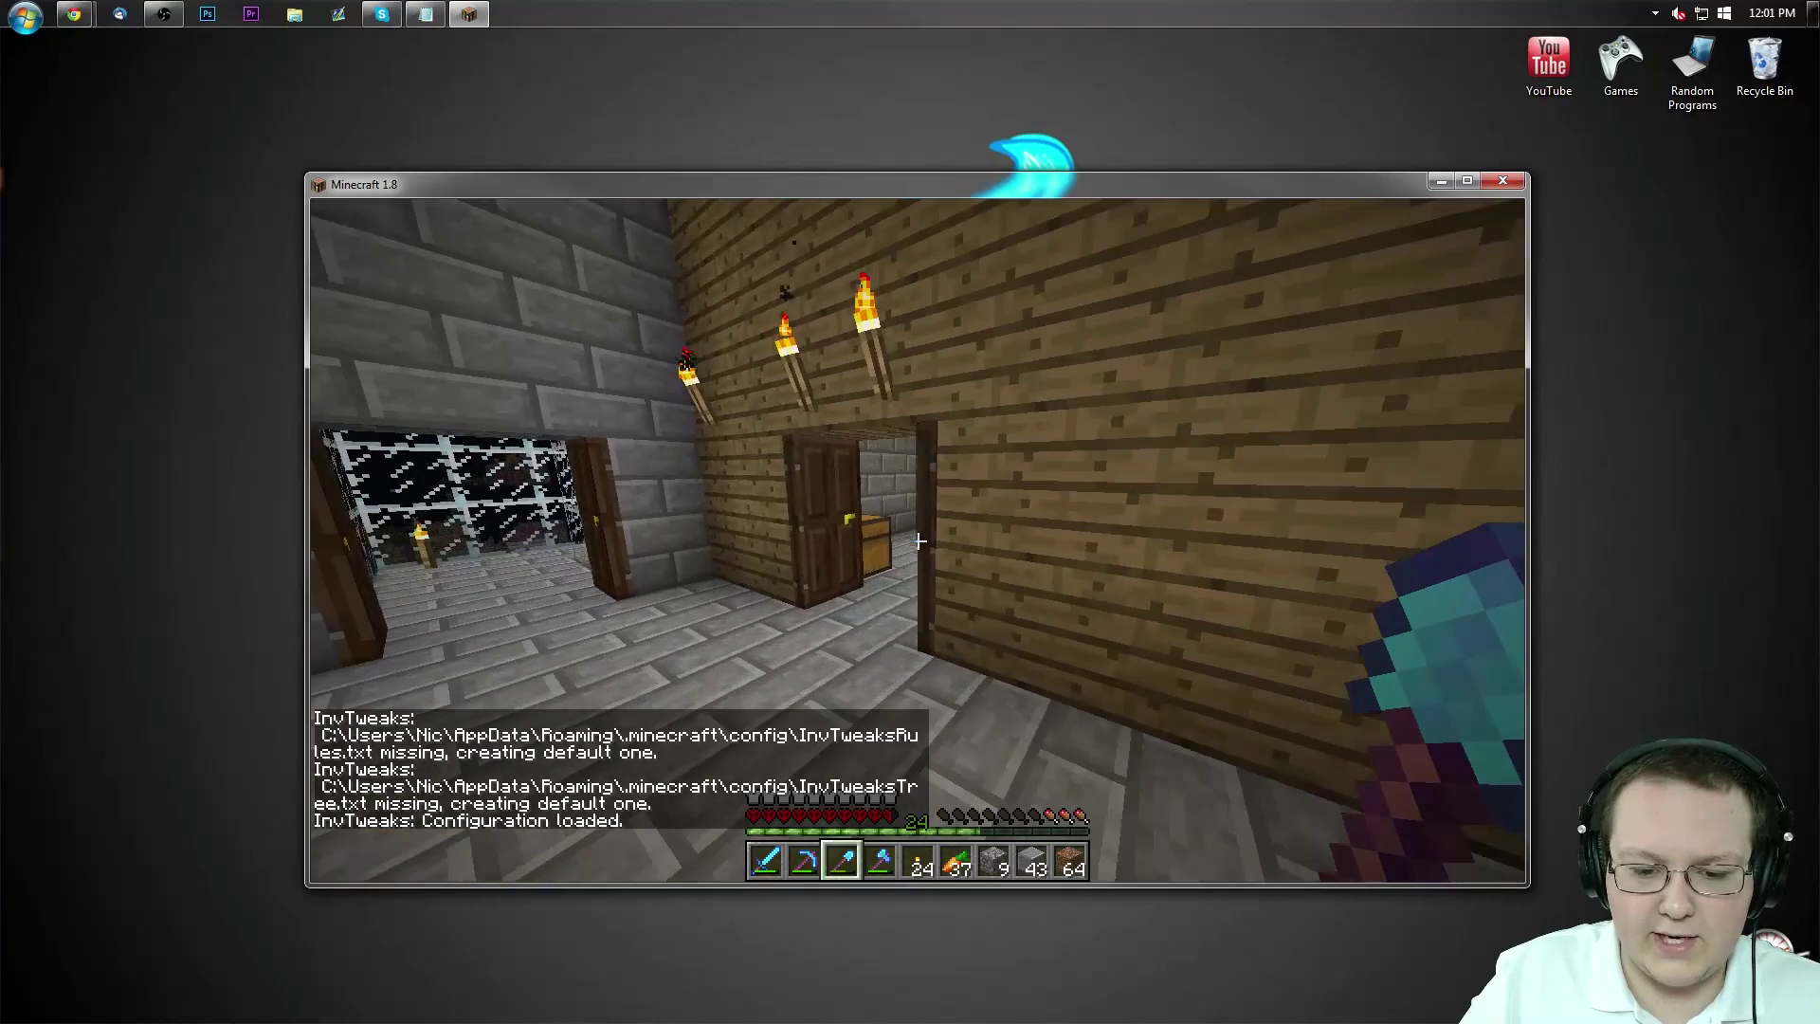
right_click(918, 542)
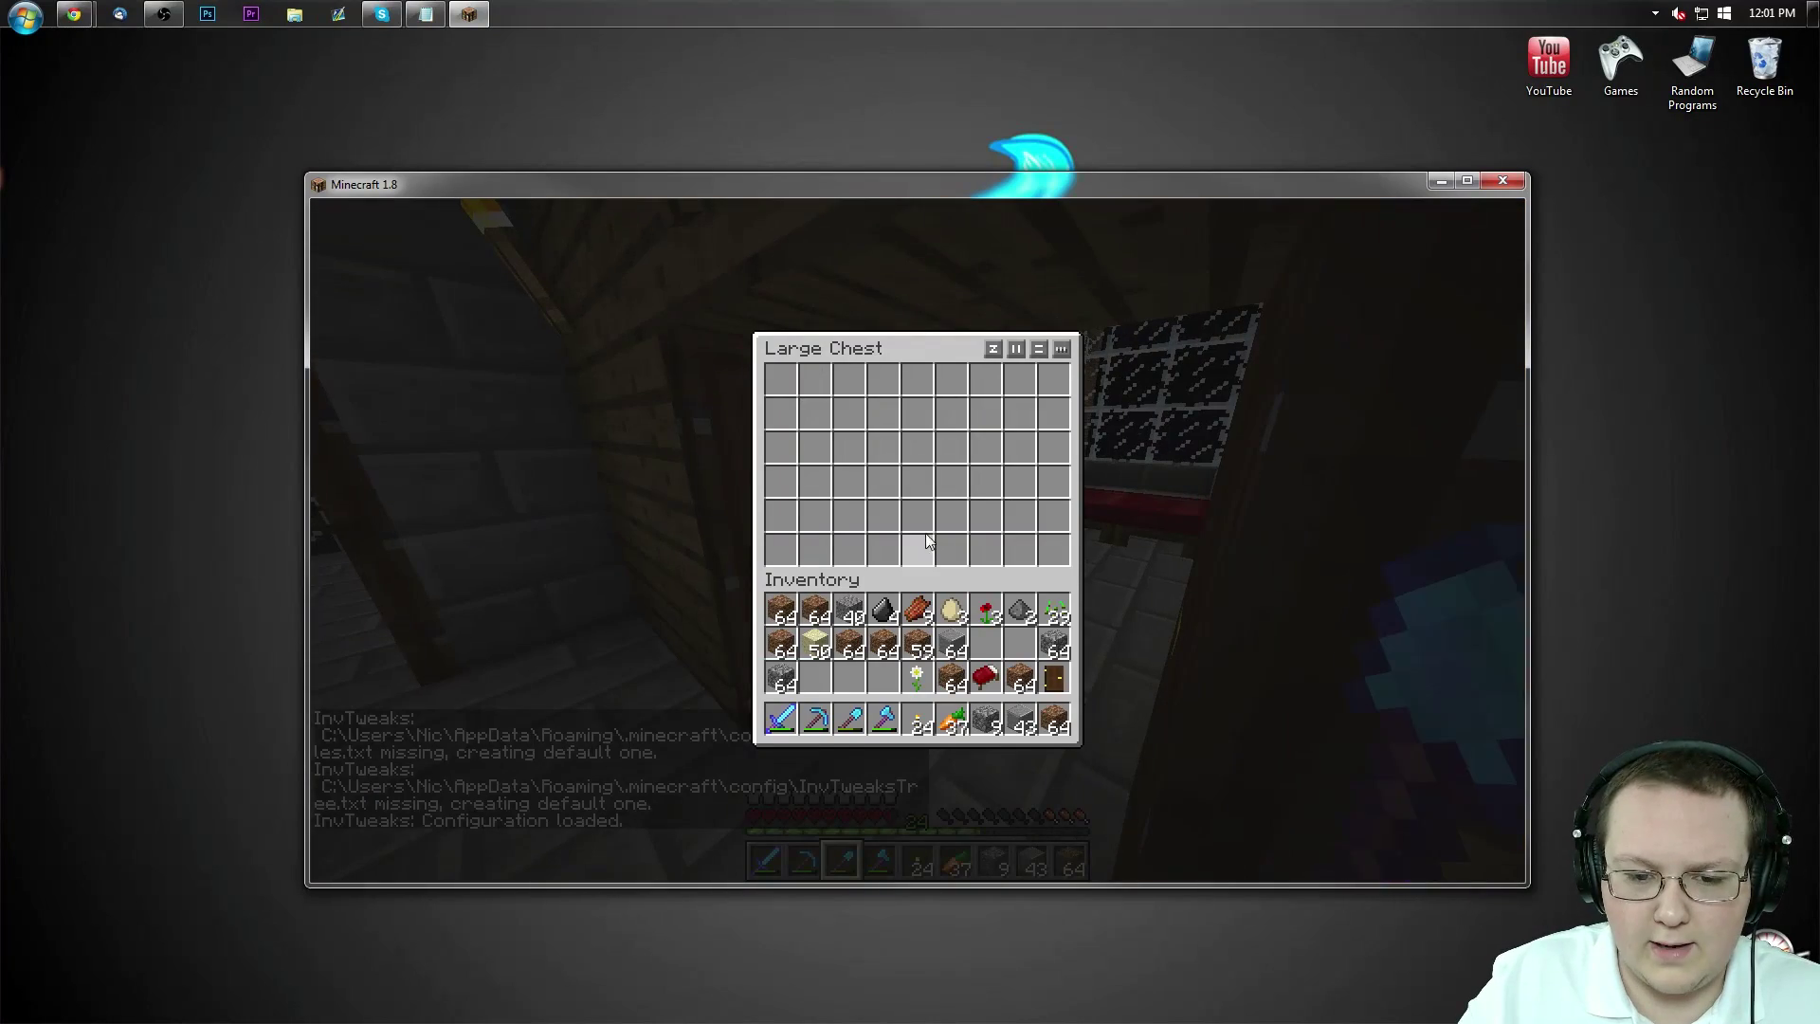
left_click(953, 628, "shift")
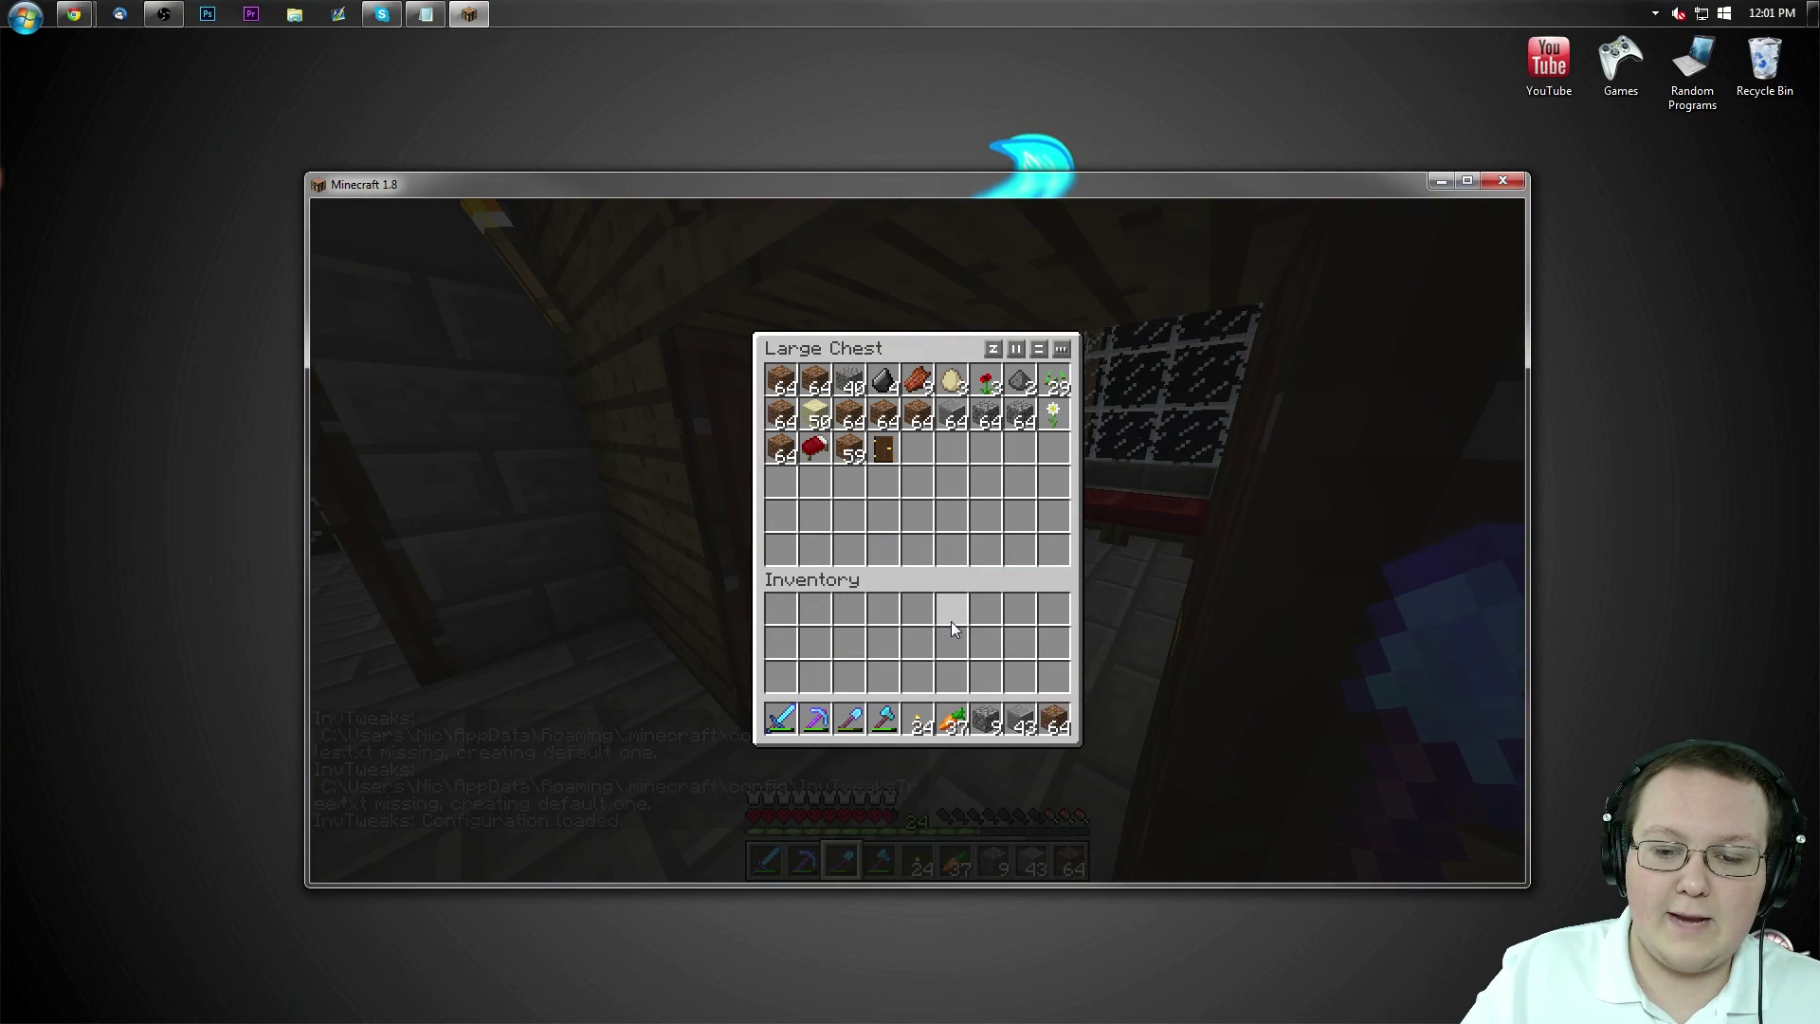
left_click(883, 387, "shift")
left_click(882, 610, "shift")
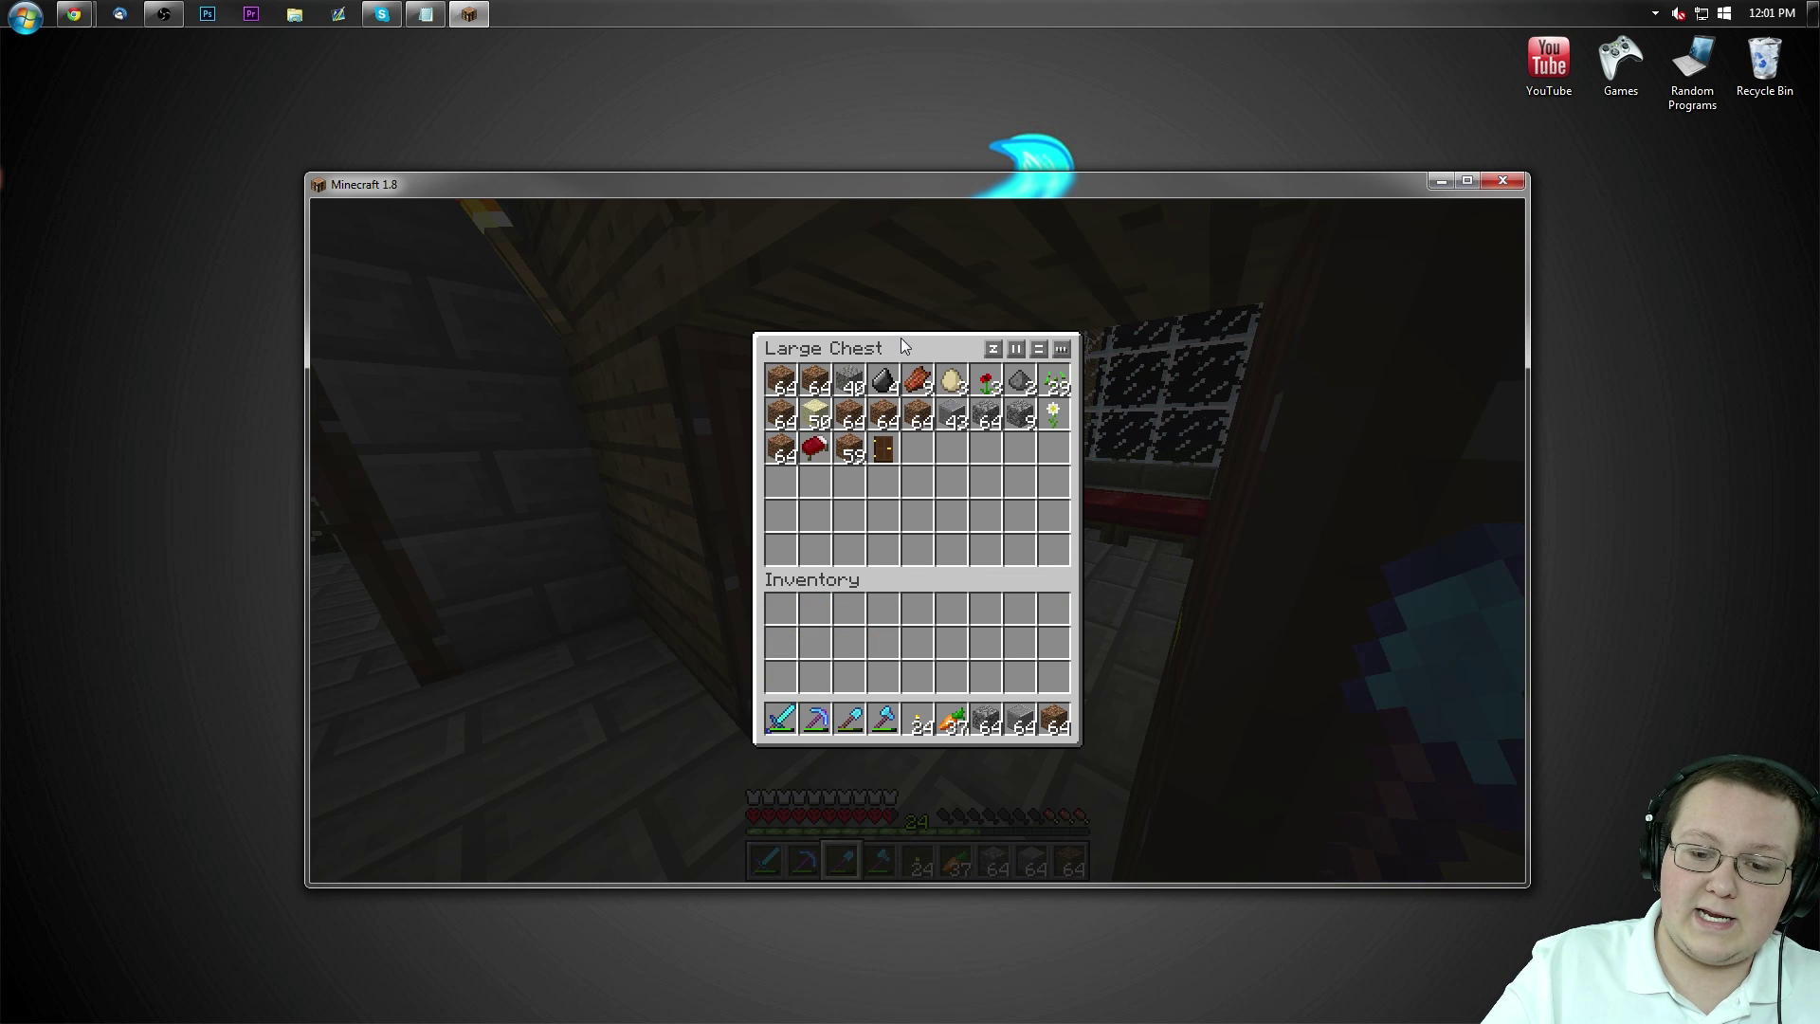
left_click(882, 382, "shift")
Fill the chest, sort it with Inventory Tweaks, and move all sorted items into the inventory.
left_click(874, 614, "shift")
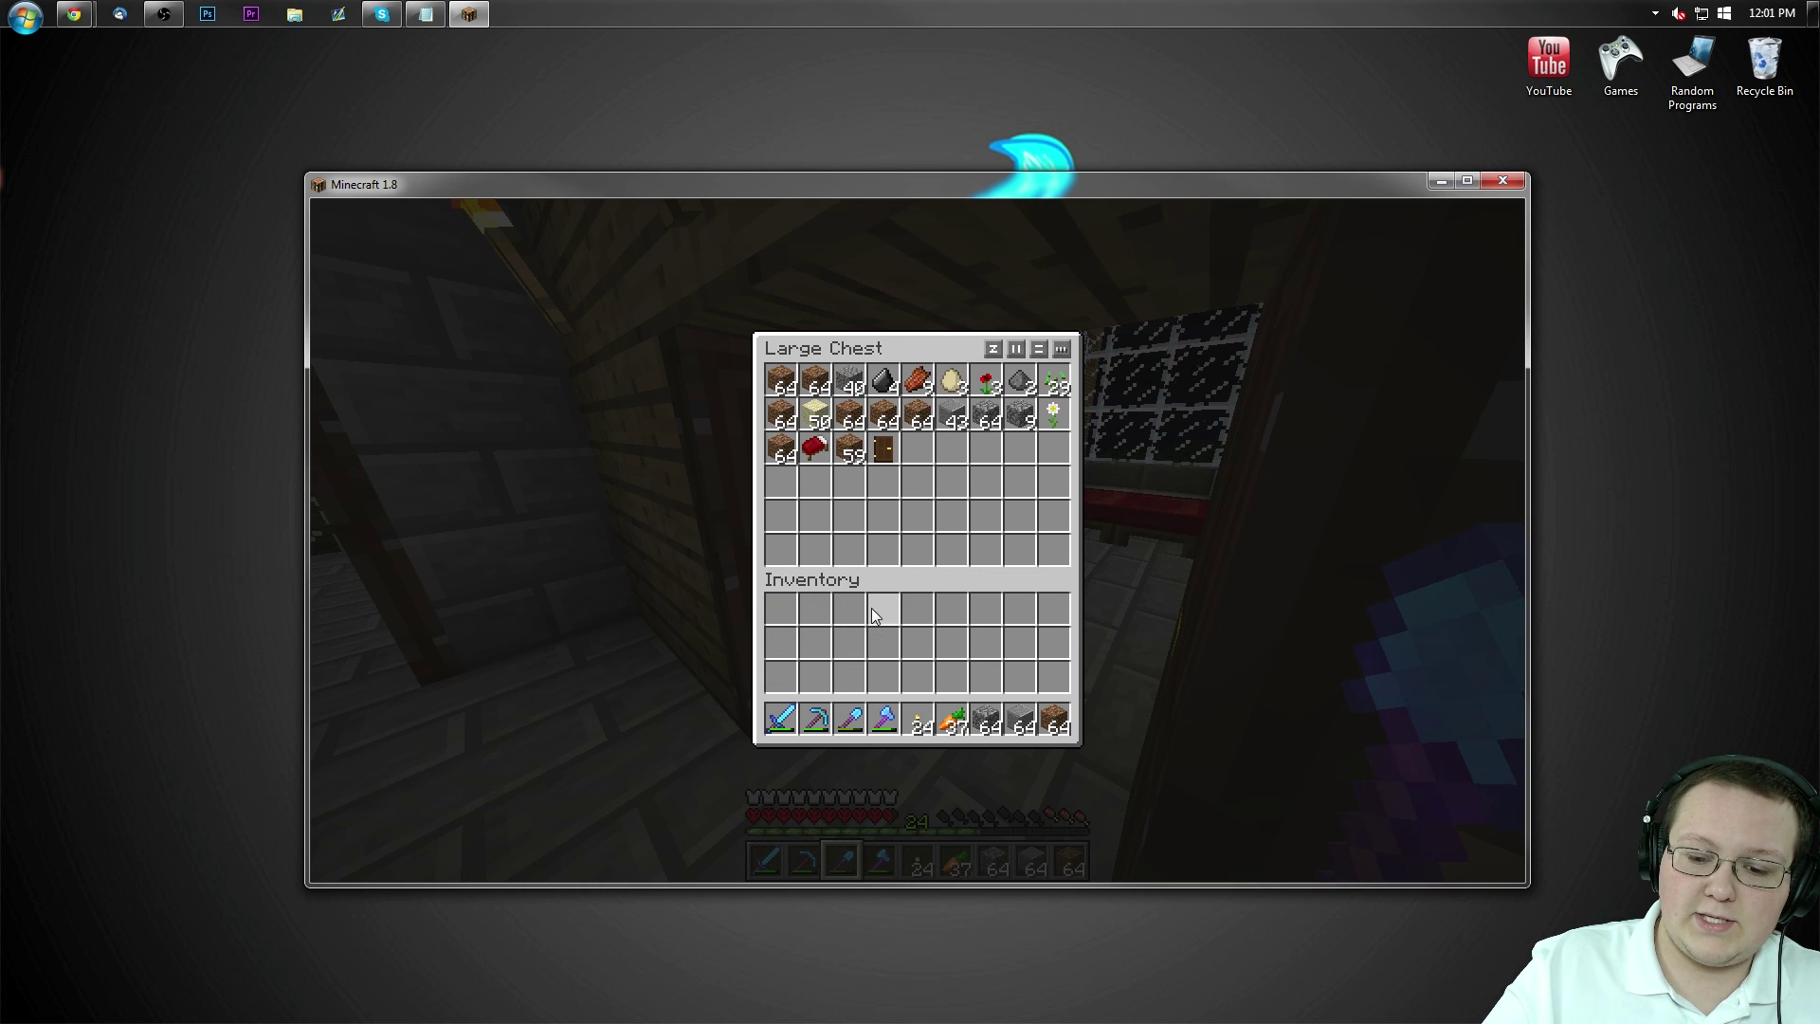
left_click(993, 350)
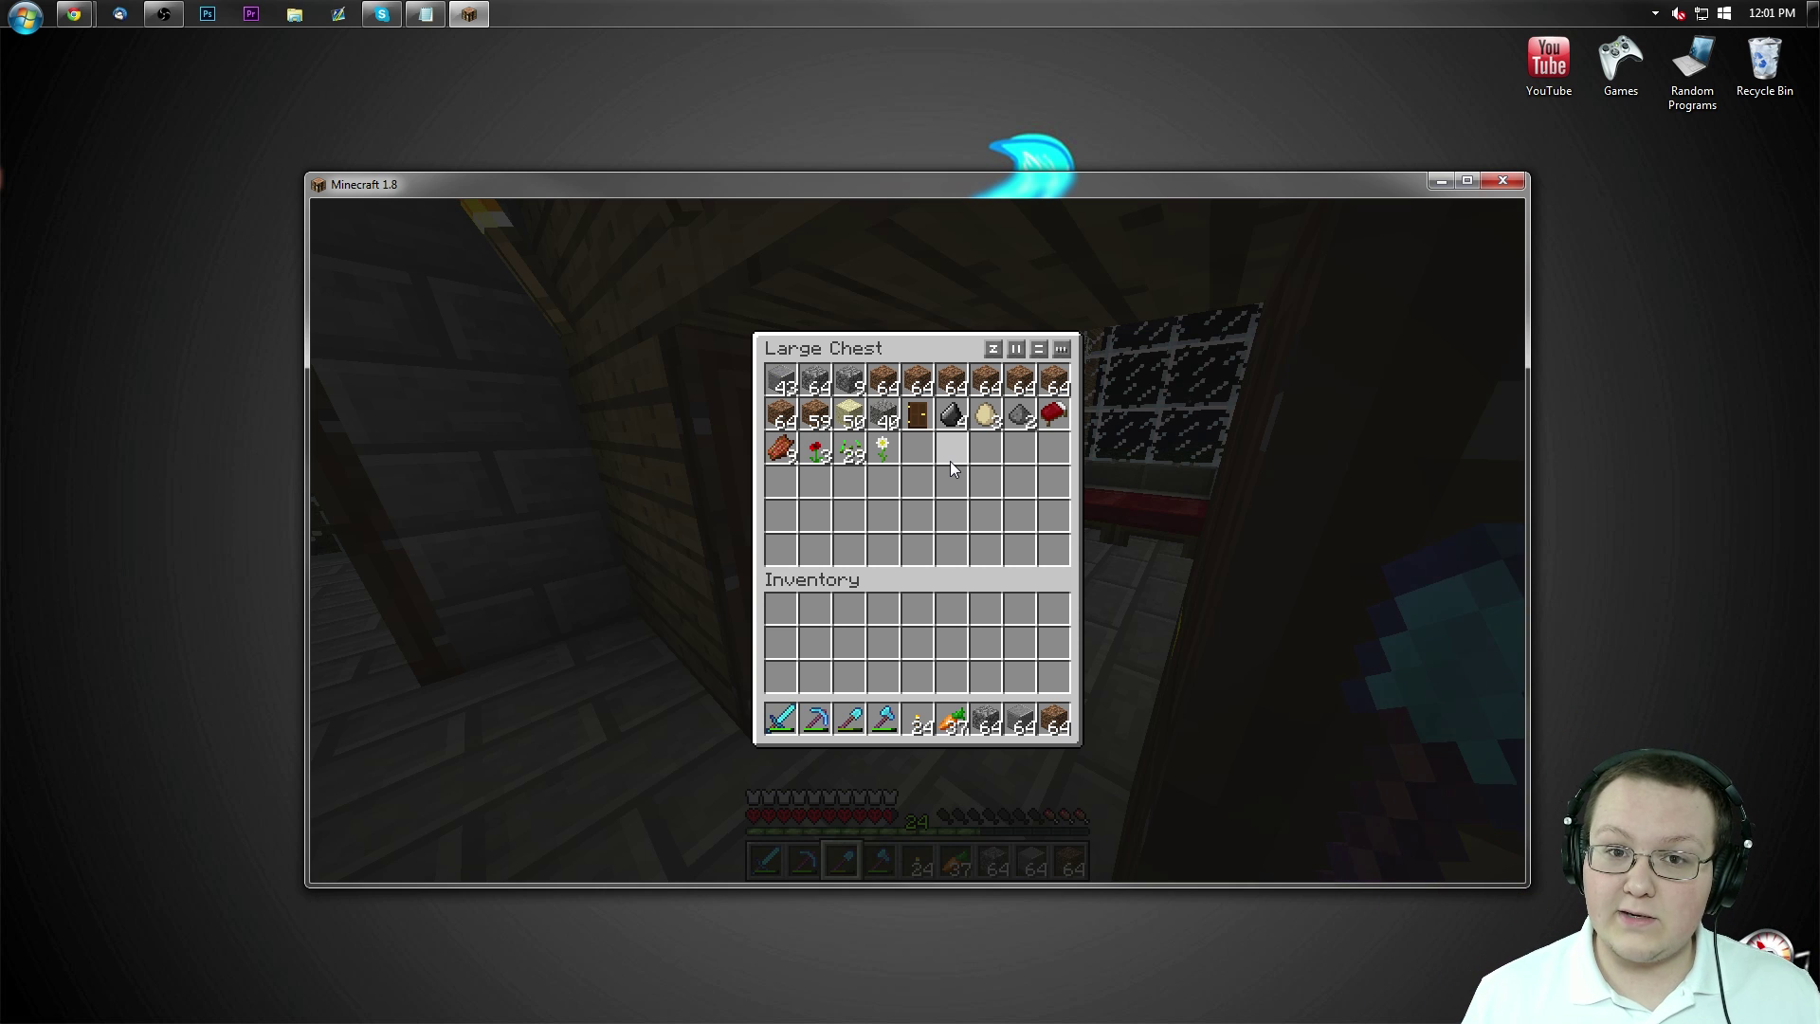
left_click(945, 418, "shift")
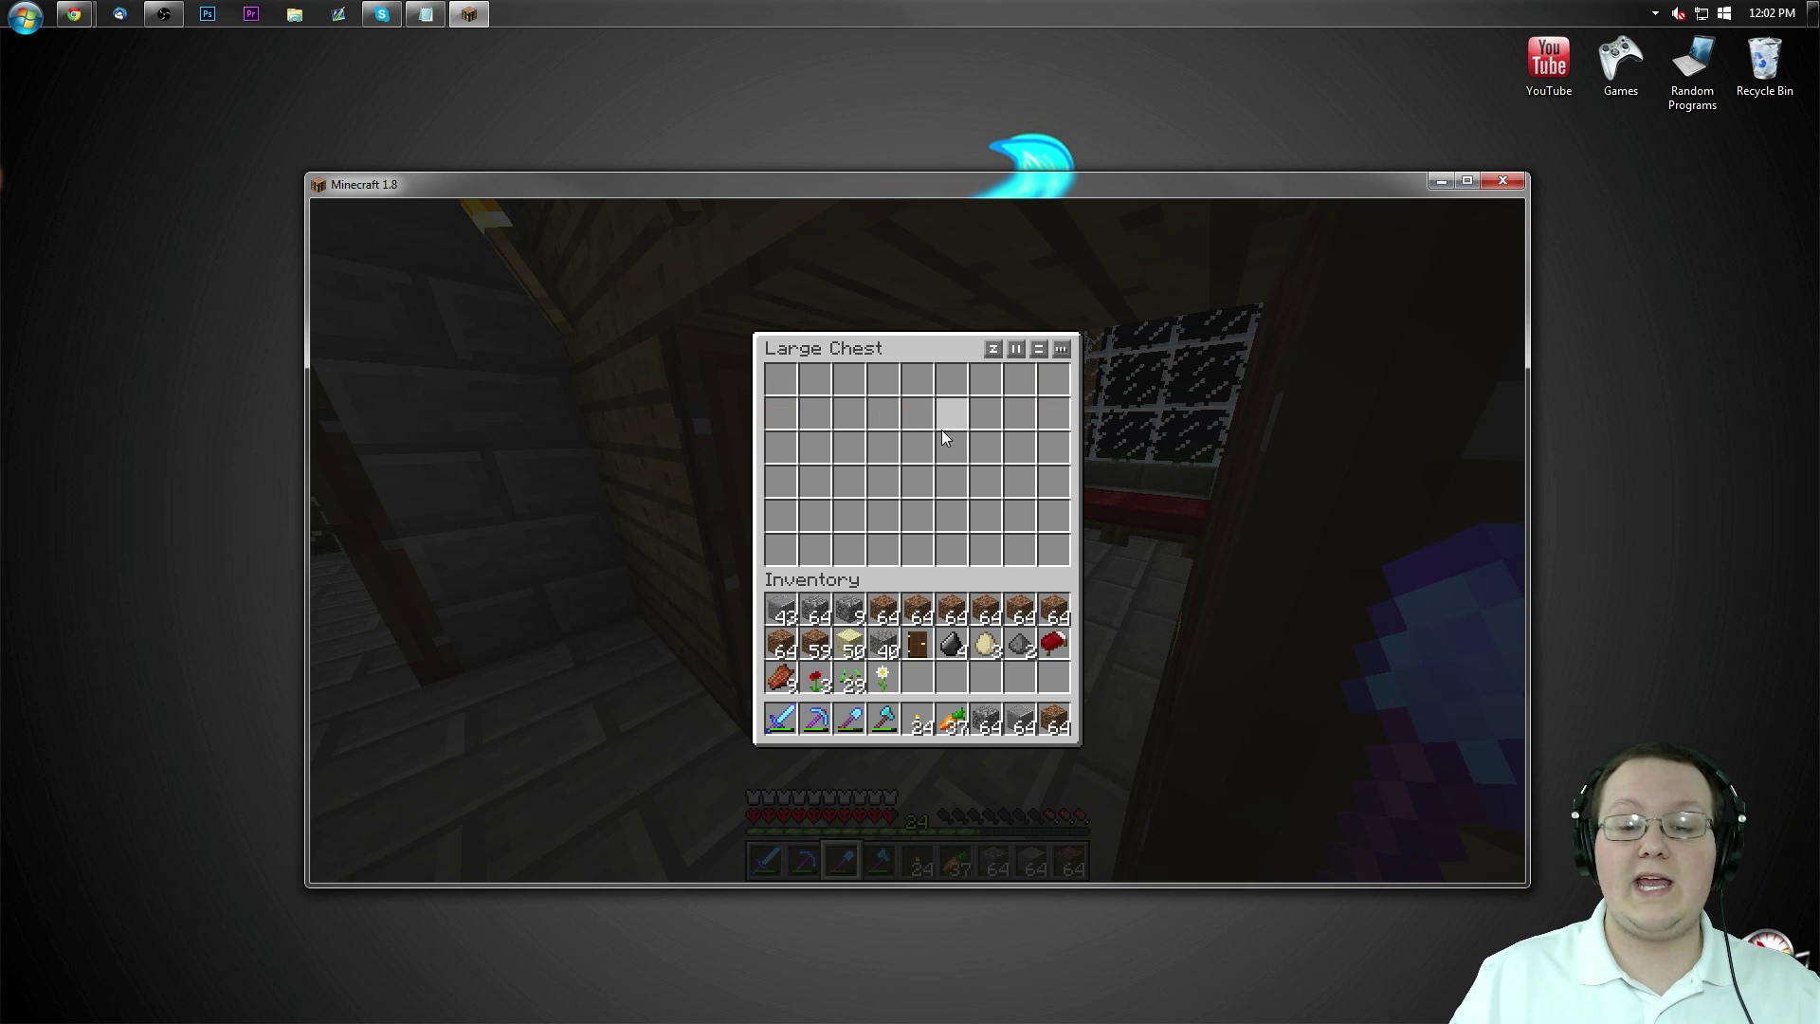